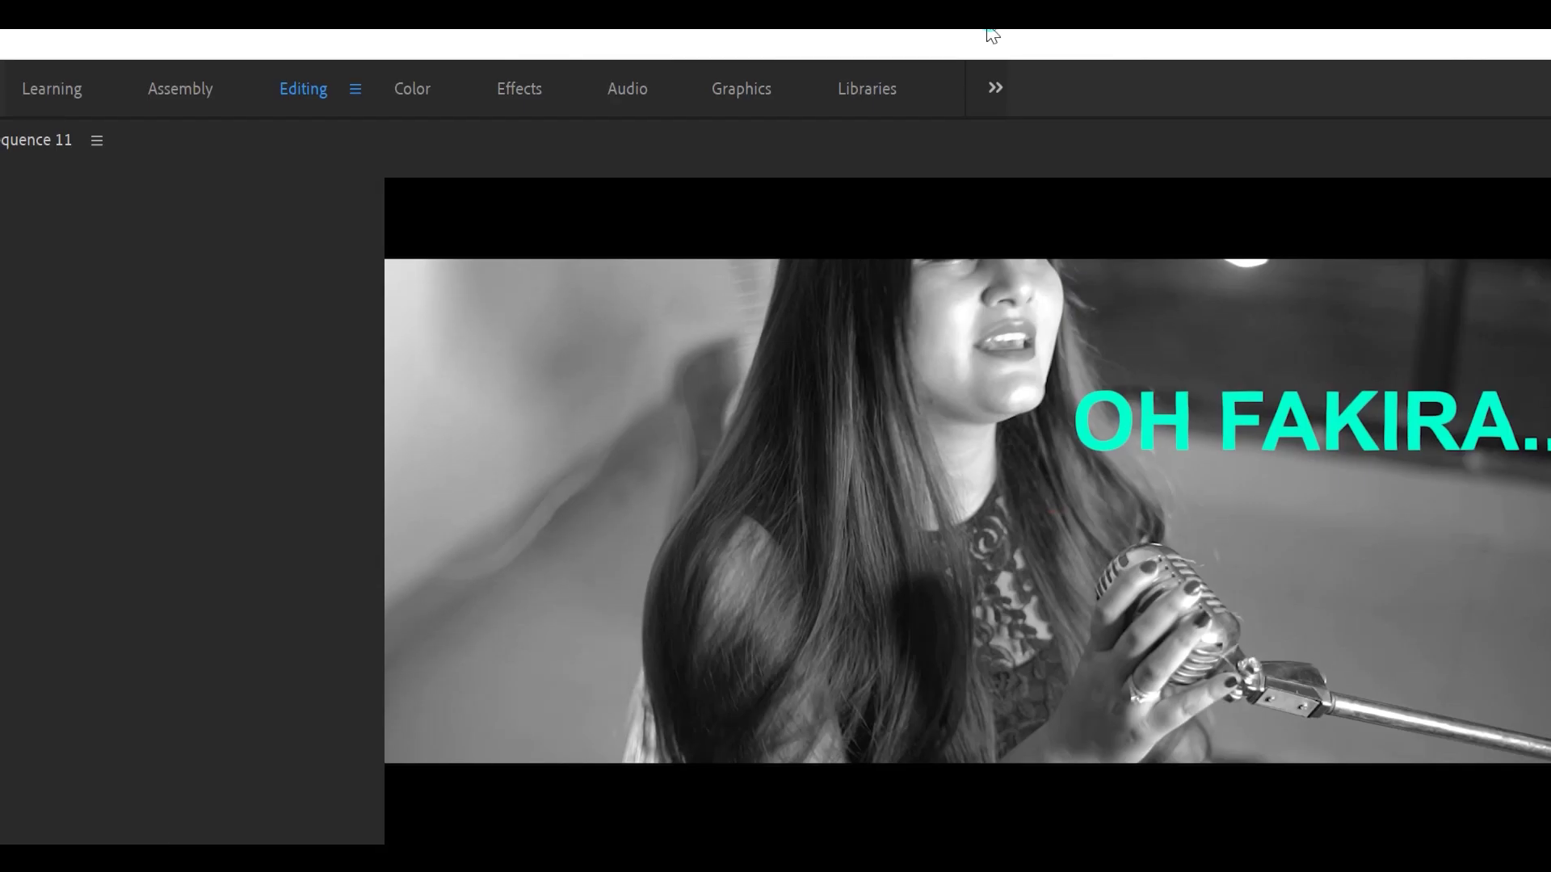
In the Graphics workspace, reinstall the LYRICS 1 .mogrt from LYT, declining the overwrite prompt
{"action": "left_click", "coordinate": [745, 90]}
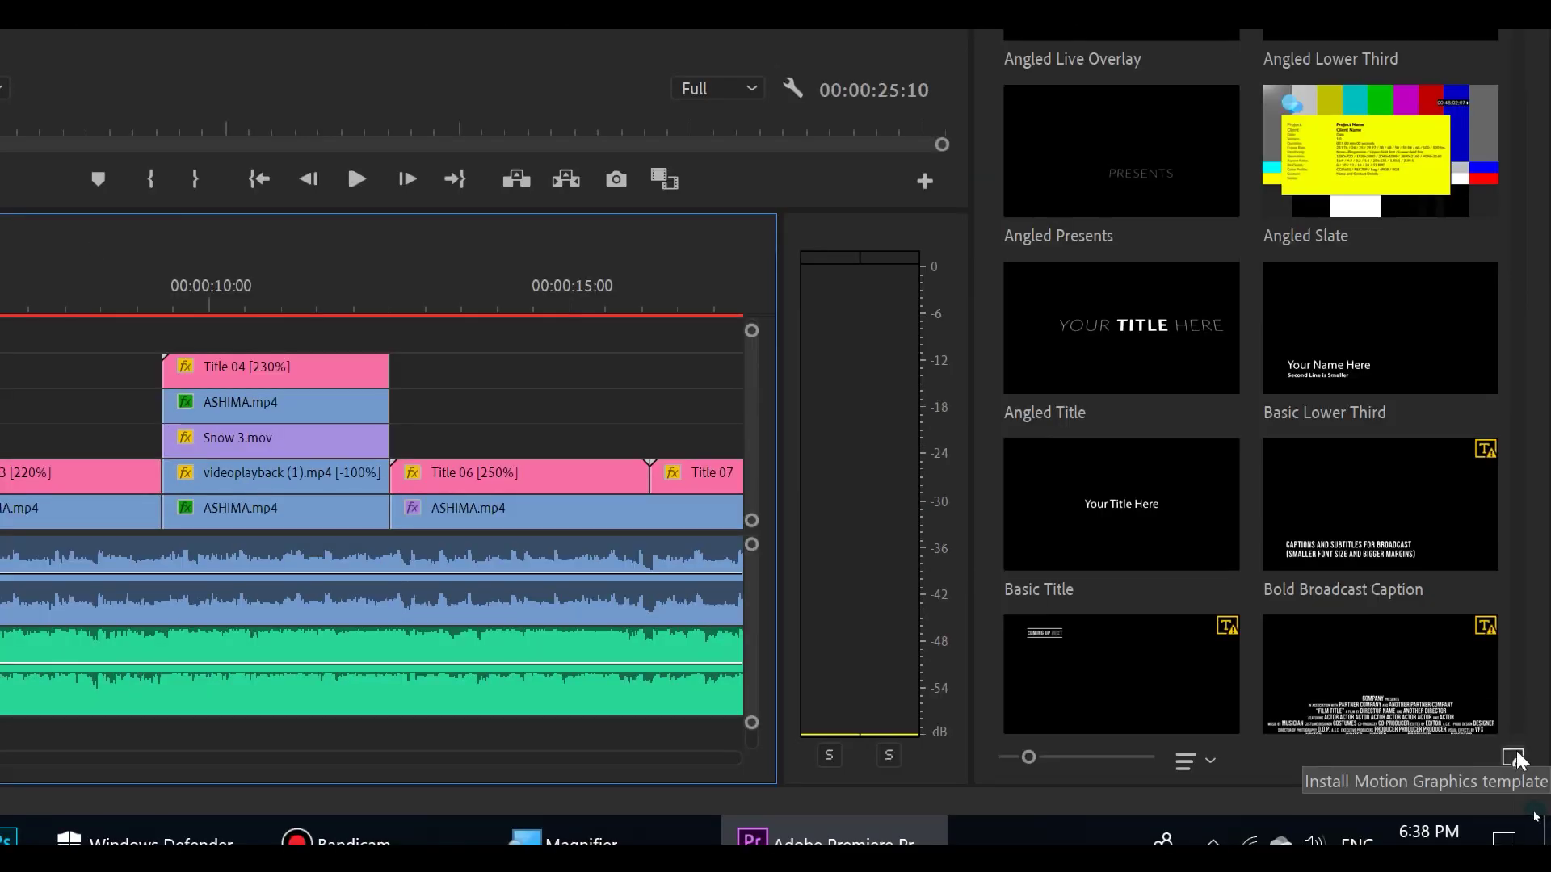
{"action": "left_click", "coordinate": [1513, 758]}
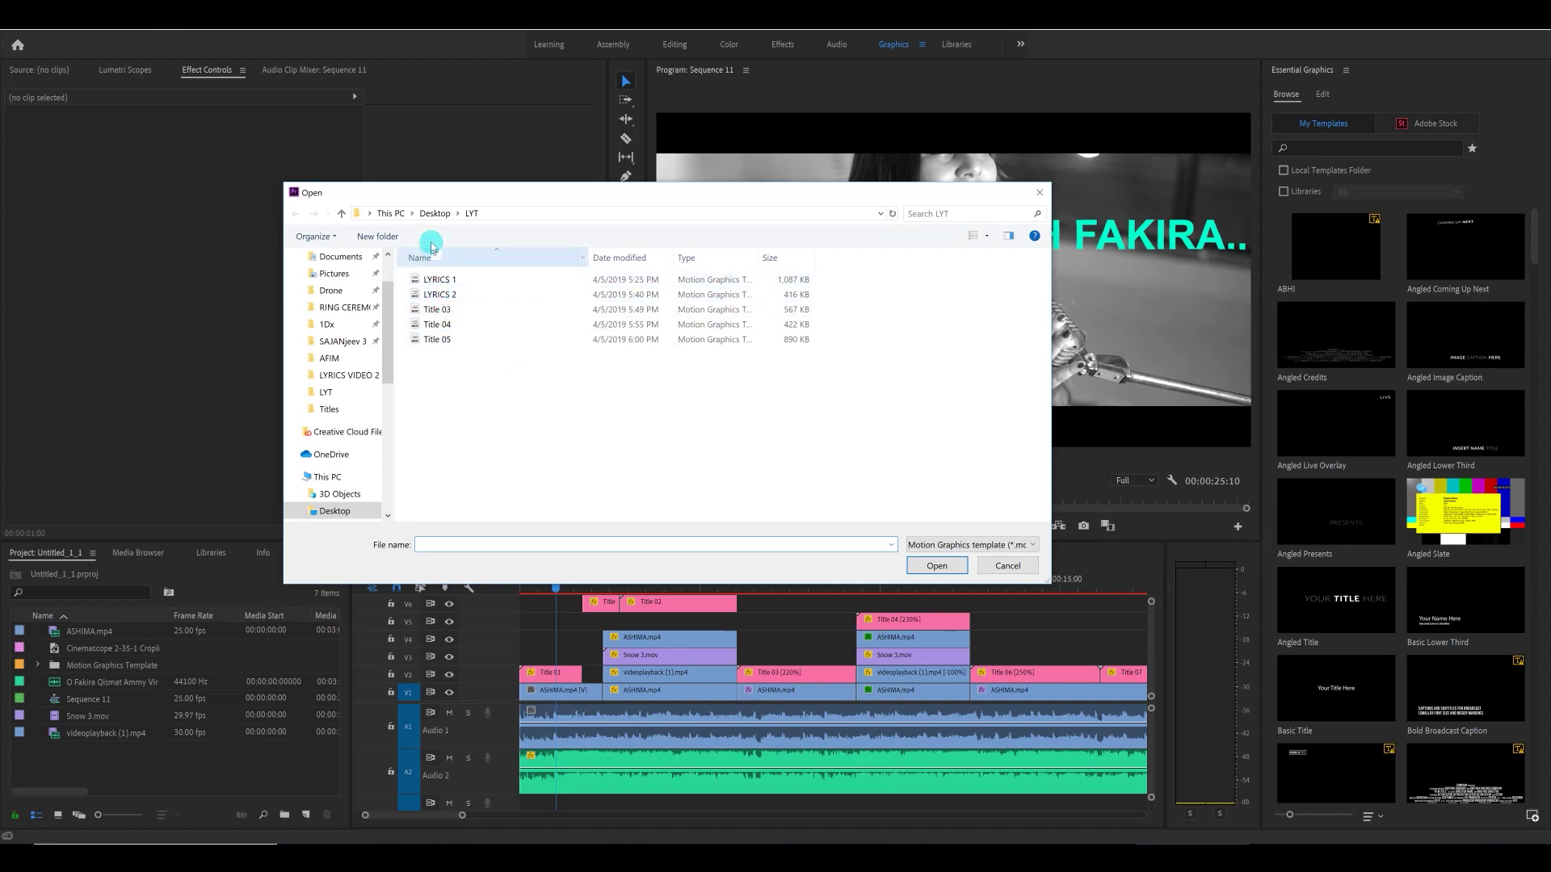
{"action": "left_click", "coordinate": [449, 283]}
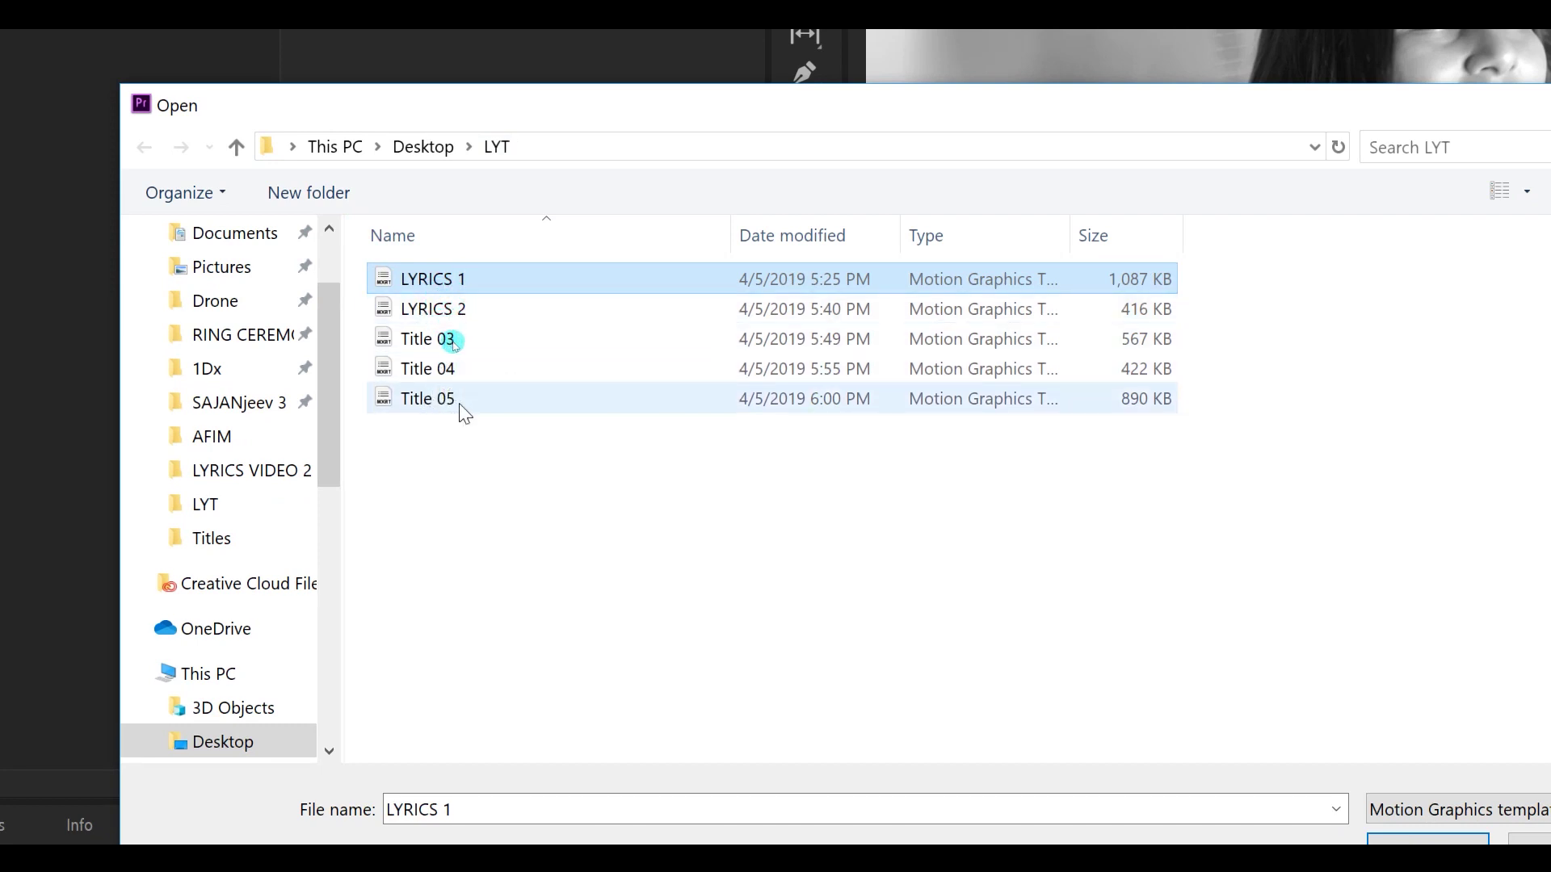
{"action": "double_click", "coordinate": [429, 369]}
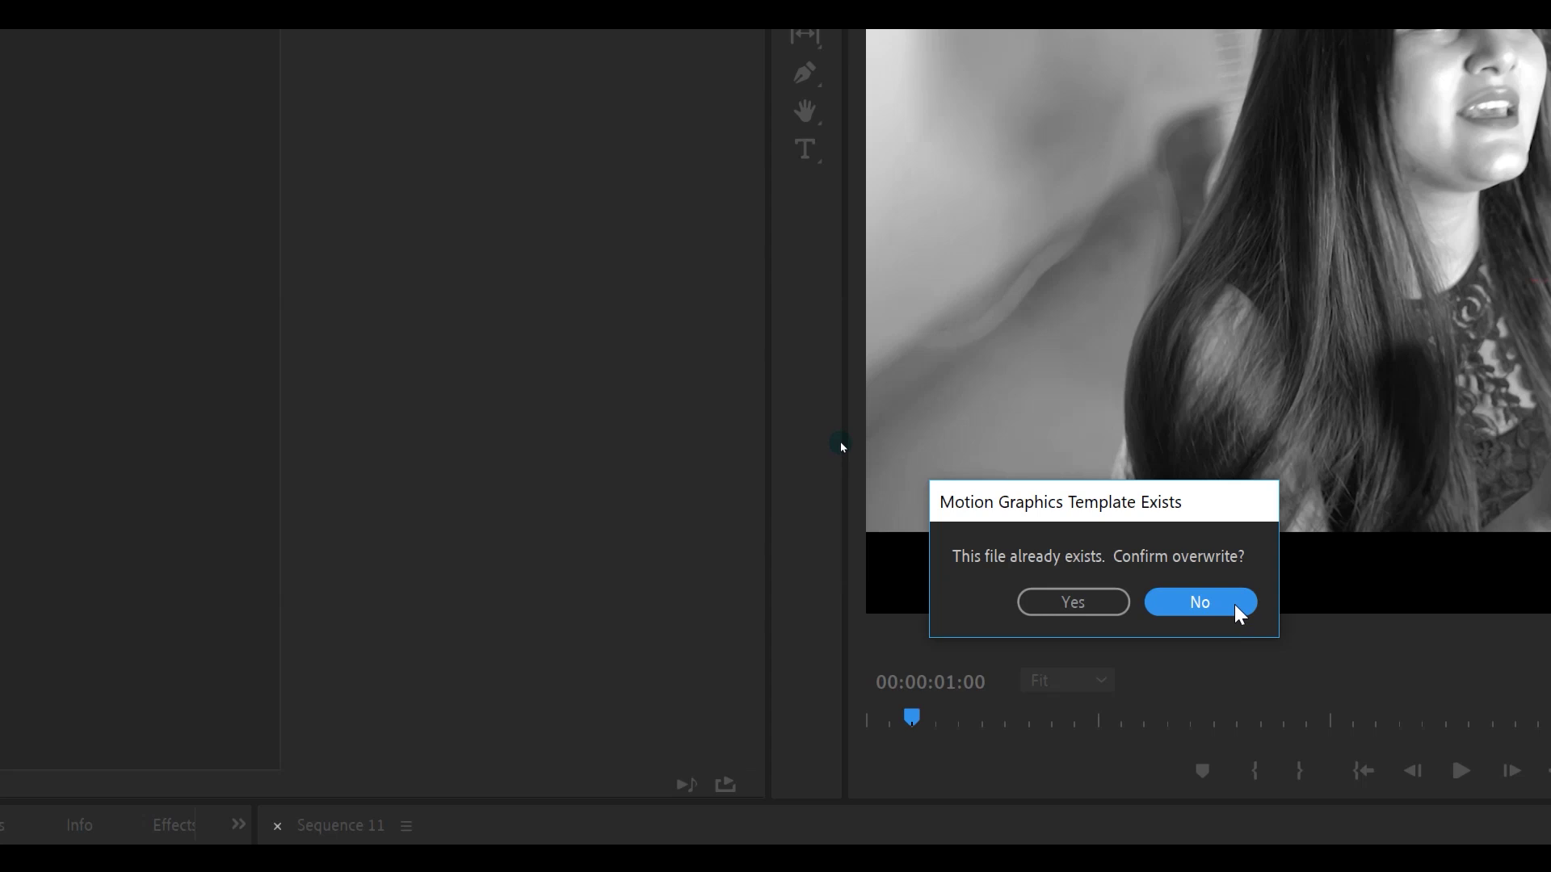
{"action": "left_click", "coordinate": [1097, 603]}
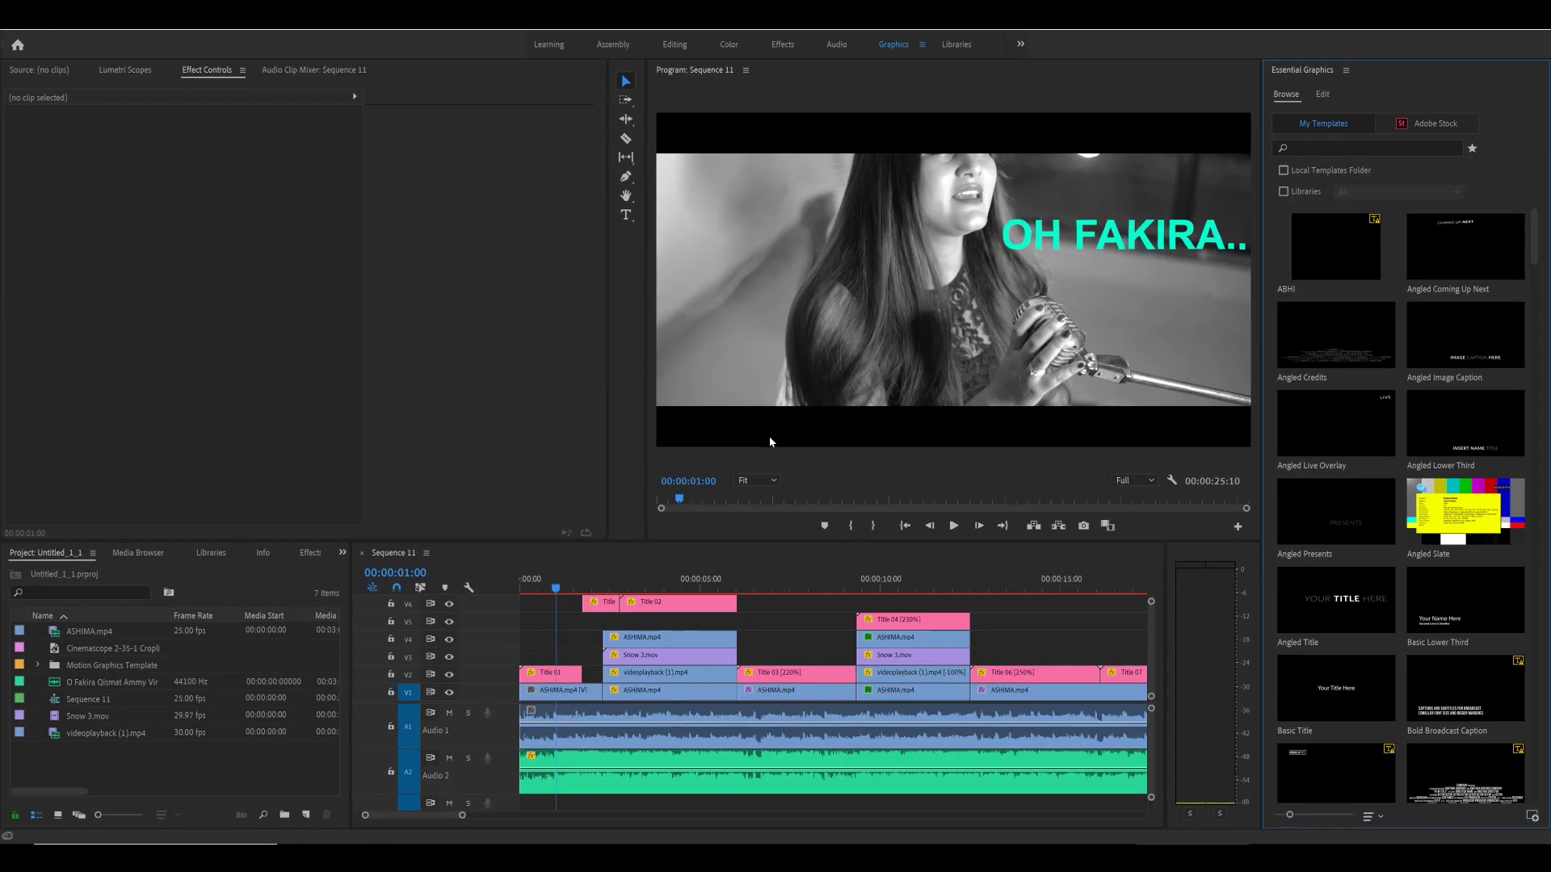
Search the Essential Graphics templates for 'title 04' and select Title 04
{"action": "left_click", "coordinate": [1321, 151]}
{"action": "type", "text": "tit"}
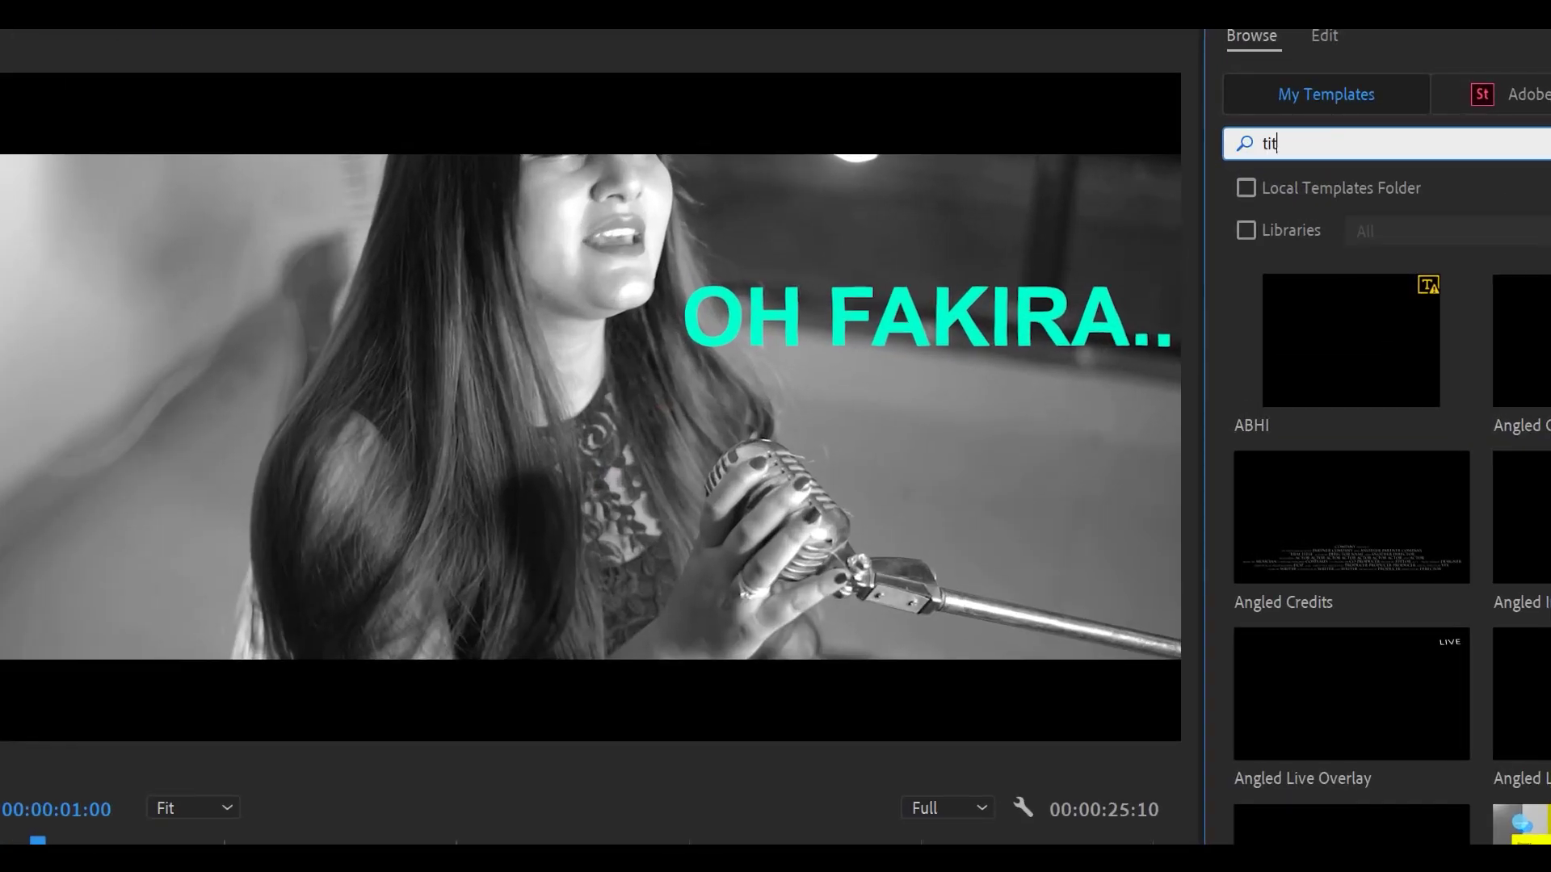
{"action": "type", "text": "le"}
{"action": "key", "text": "Return"}
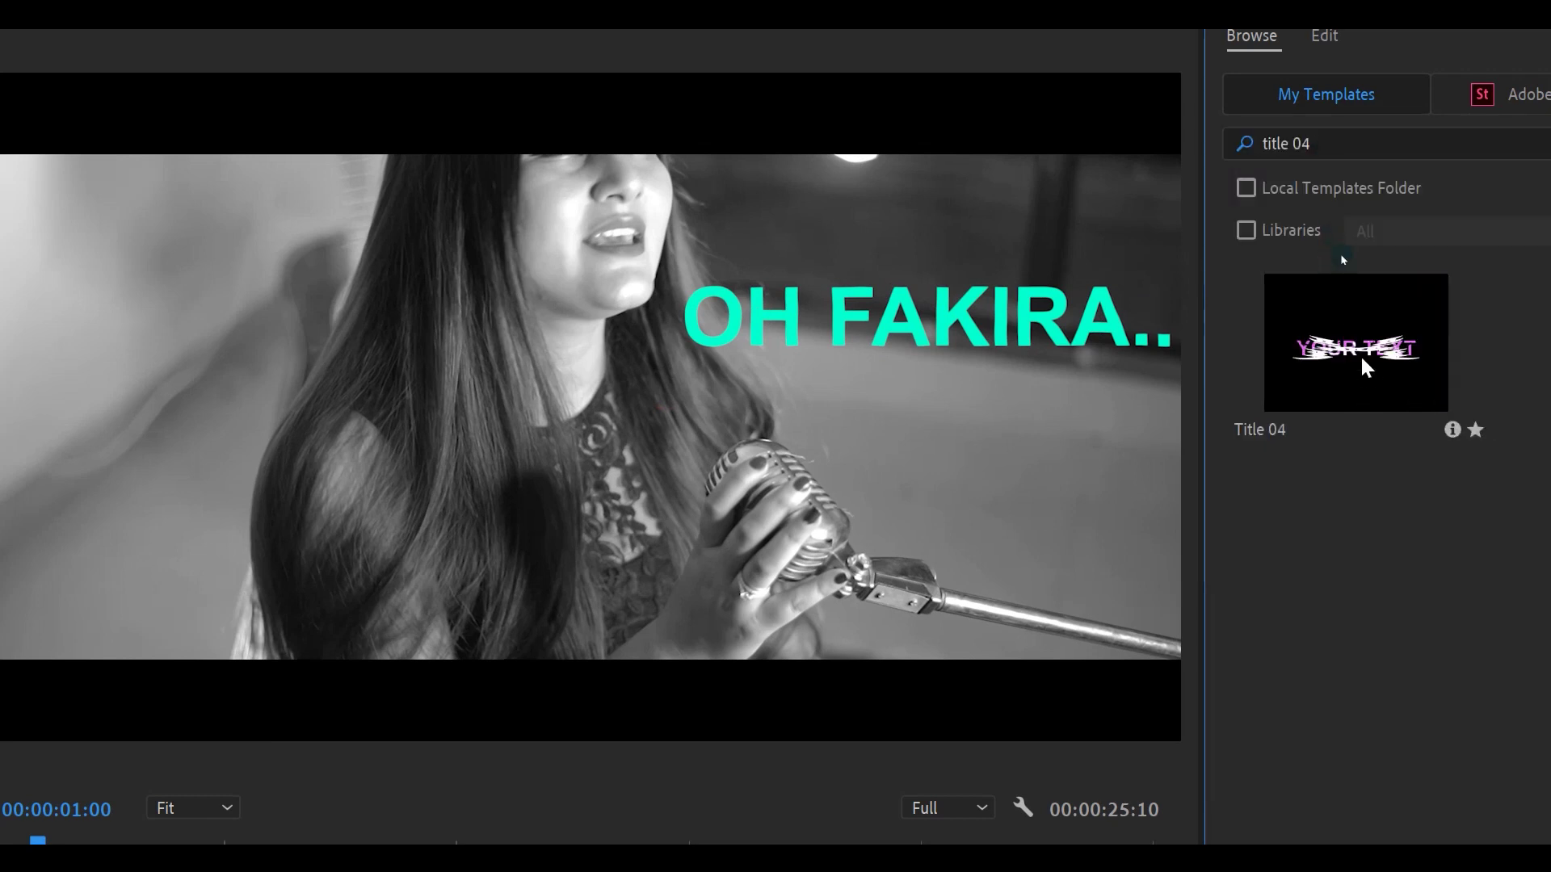
{"action": "left_click", "coordinate": [1362, 358]}
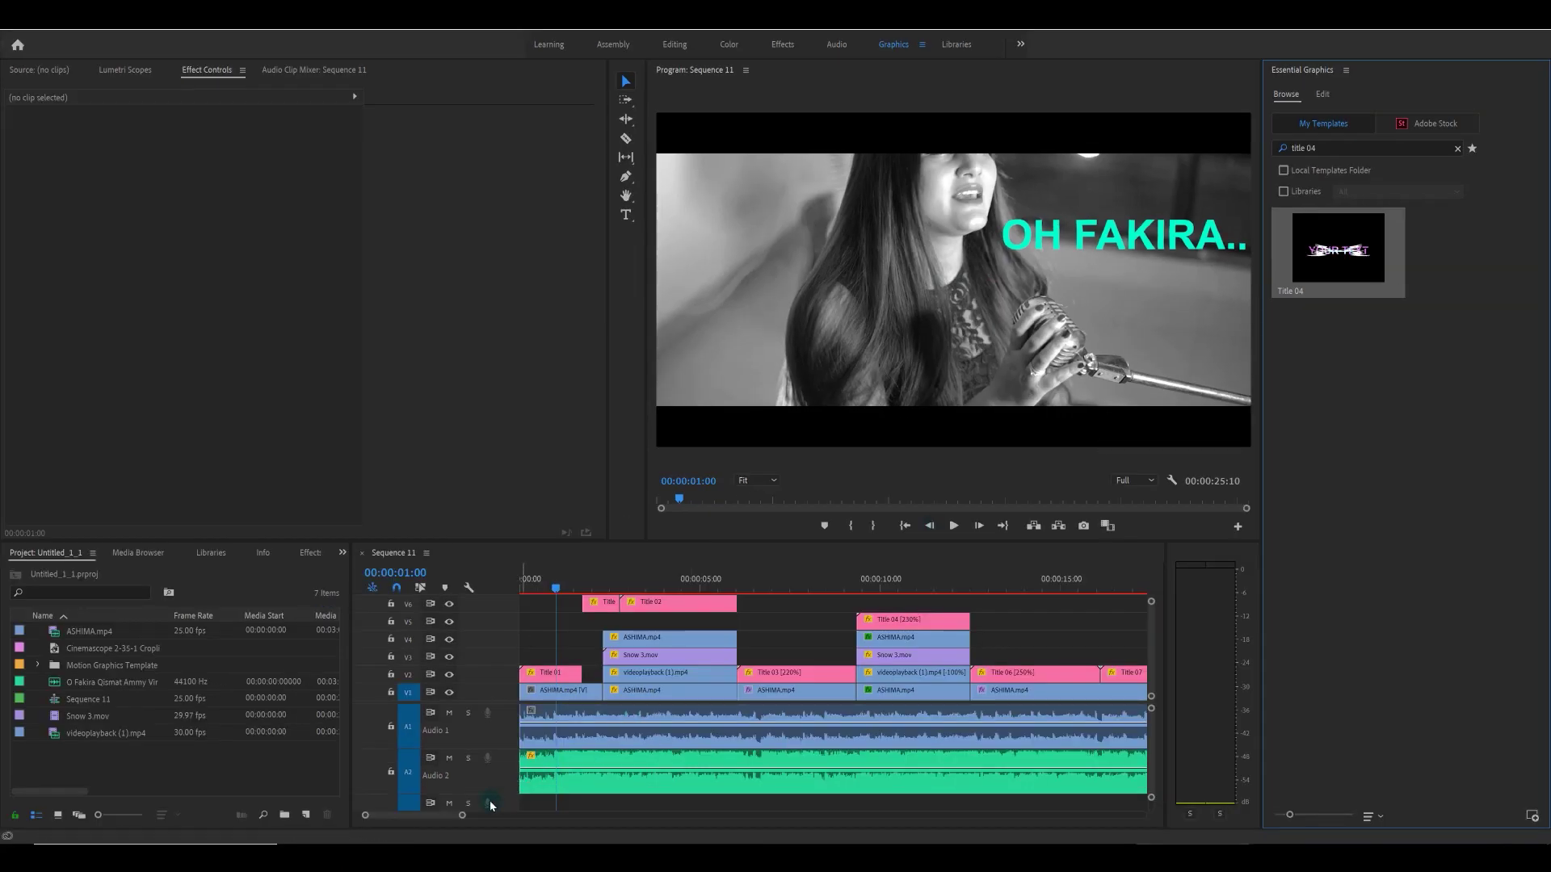
Drop Title 04 onto V1 after the existing clips and zoom in on it
{"action": "left_click_drag", "start_coordinate": [463, 816], "coordinate": [686, 816]}
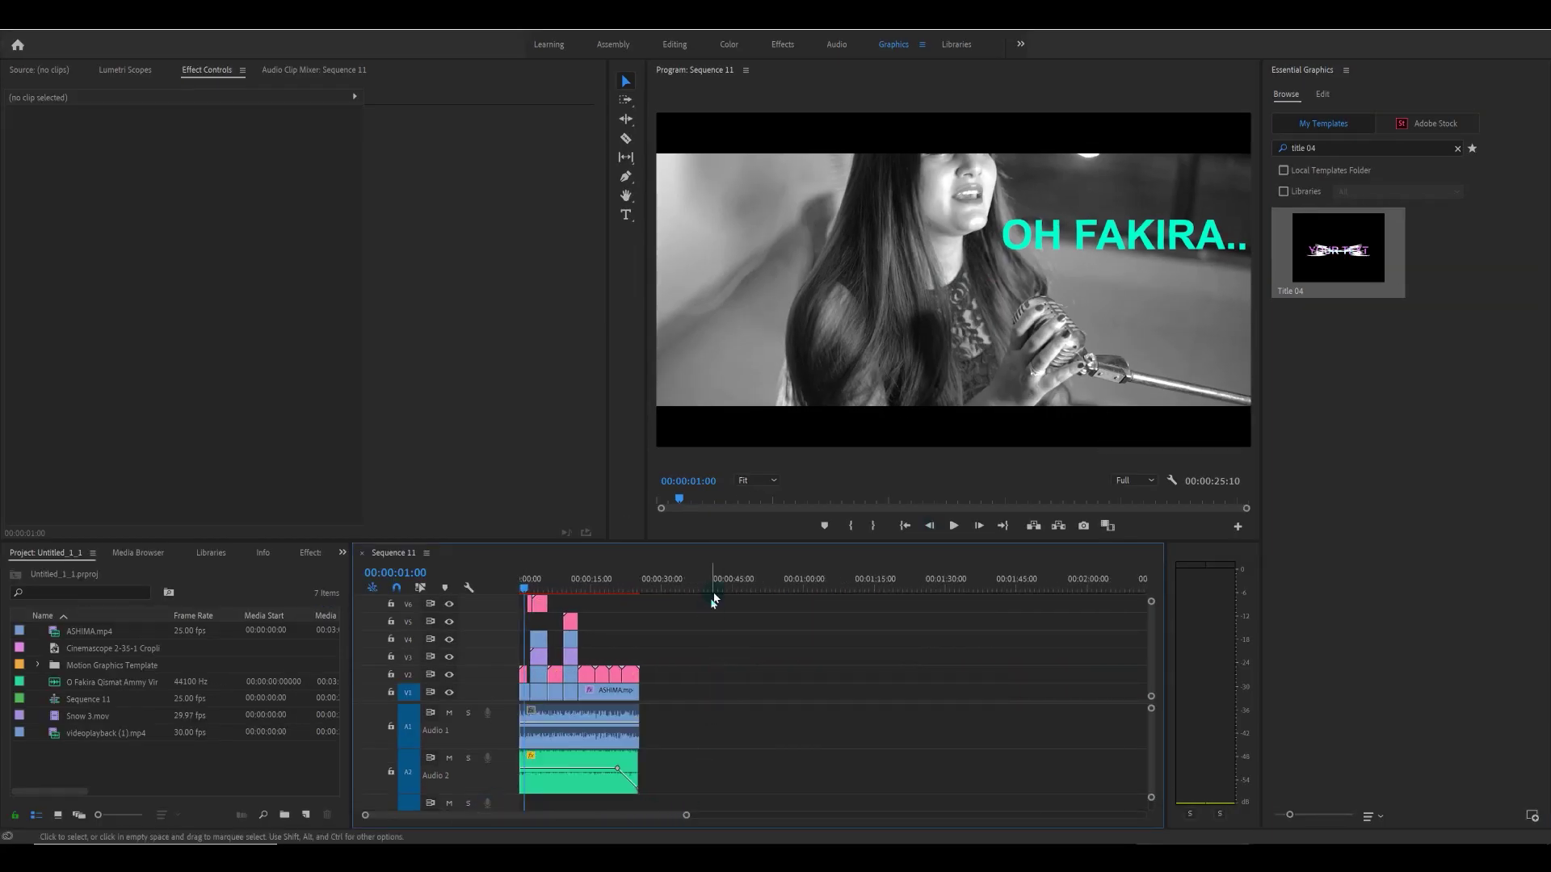
{"action": "left_click", "coordinate": [716, 590]}
{"action": "left_click_drag", "start_coordinate": [1308, 262], "coordinate": [715, 715]}
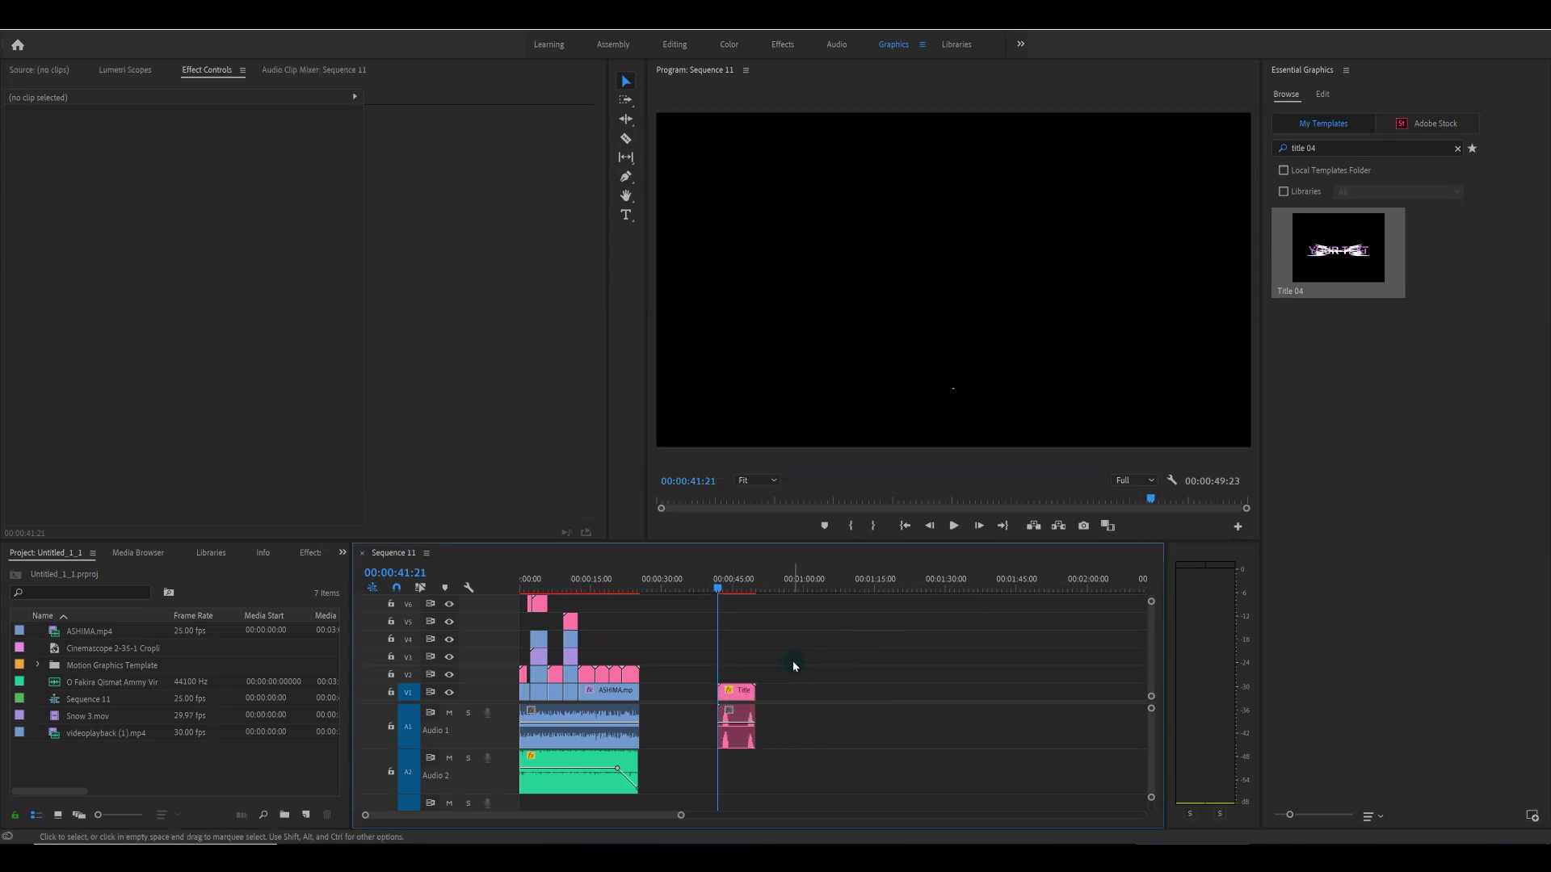
{"action": "key", "text": "="}
{"action": "key", "text": "="}
{"action": "key", "text": "="}
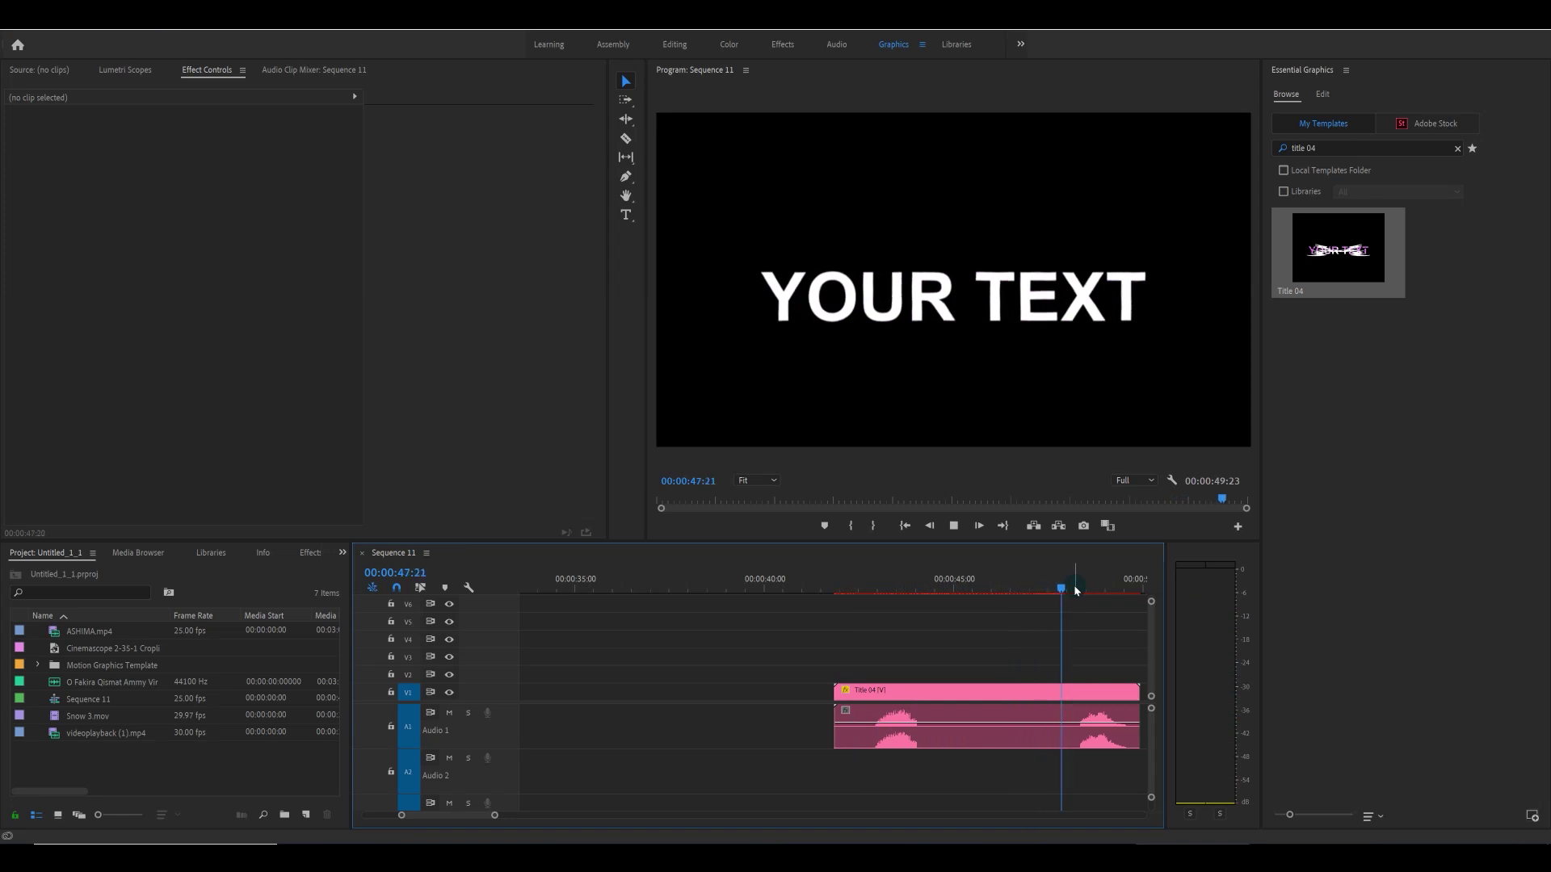
{"action": "left_click", "coordinate": [973, 588]}
Select the Title 04 clip and replace its YOUR TEXT placeholder with 'gry india'
{"action": "left_click", "coordinate": [956, 692]}
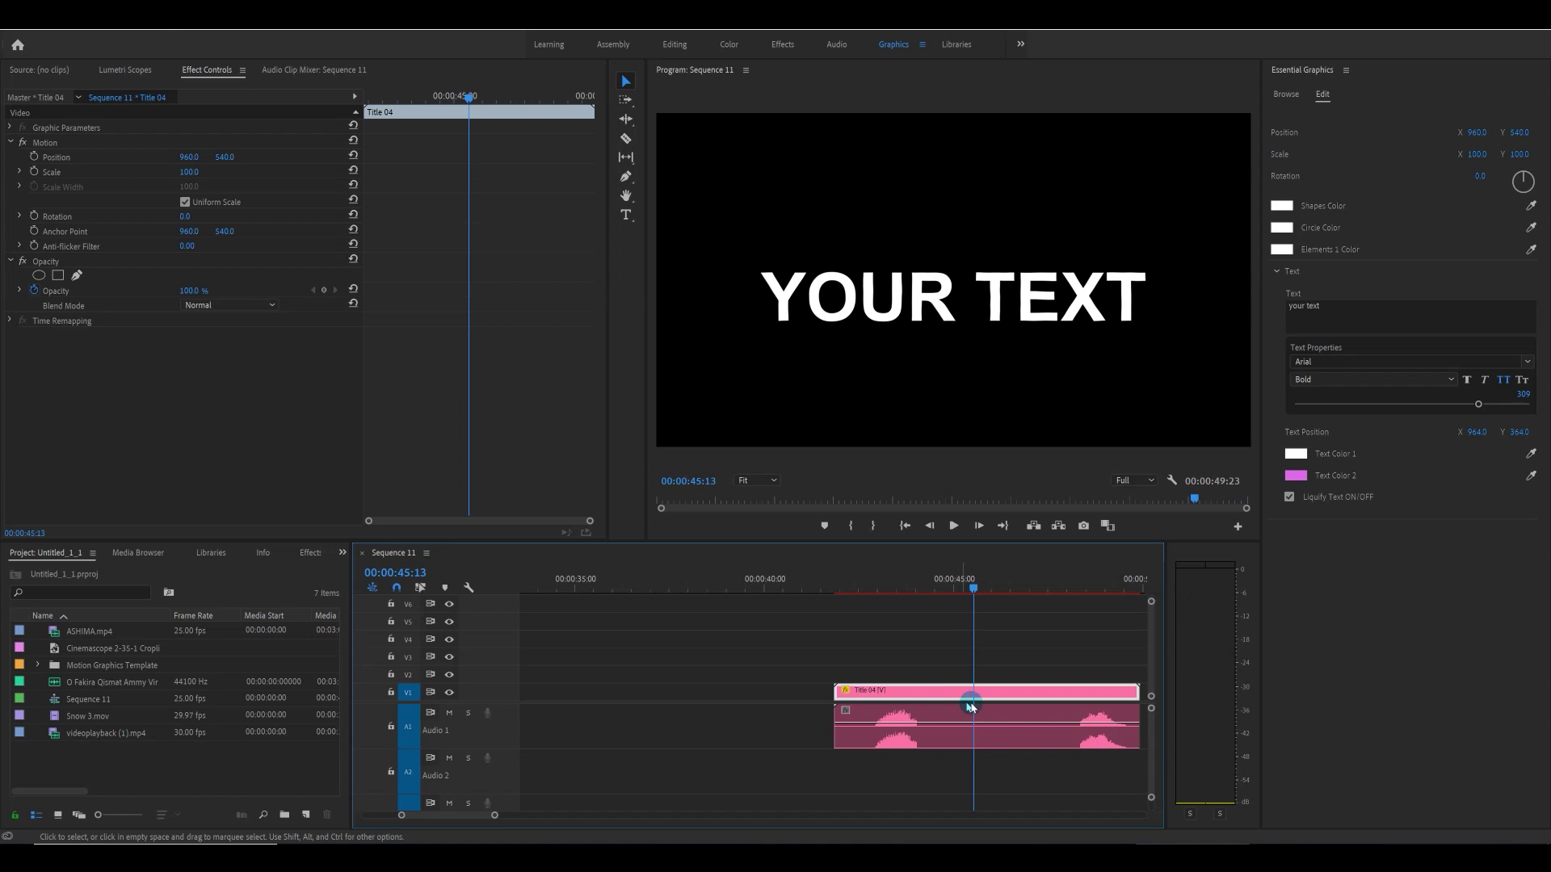
{"action": "left_click_drag", "start_coordinate": [975, 586], "coordinate": [963, 588]}
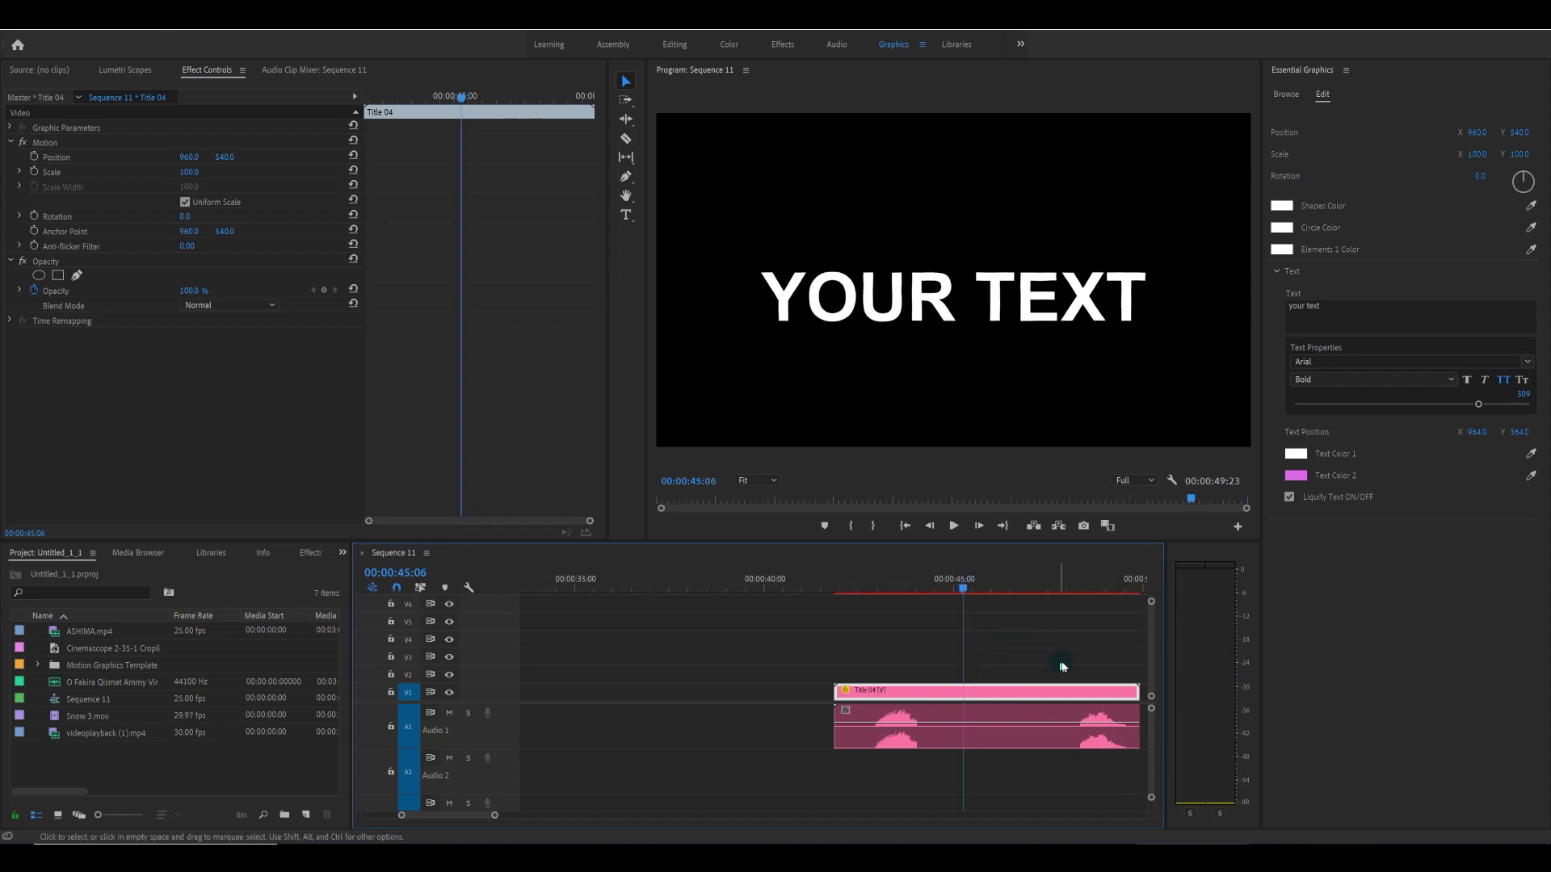
{"action": "key", "text": "h"}
{"action": "left_click_drag", "start_coordinate": [1061, 693], "coordinate": [858, 693]}
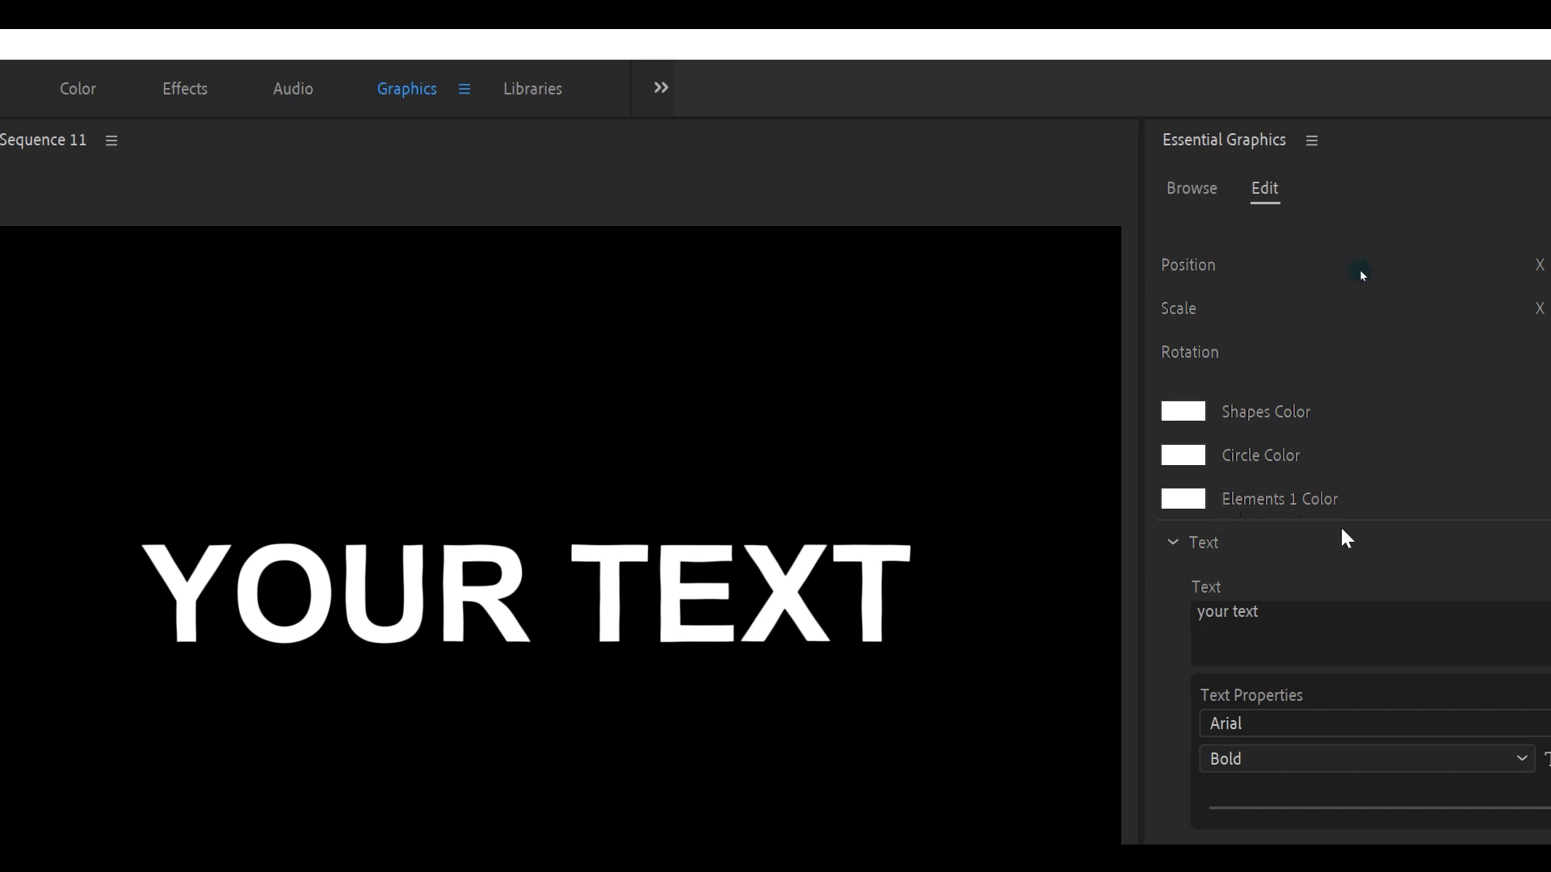
{"action": "left_click", "coordinate": [1280, 610]}
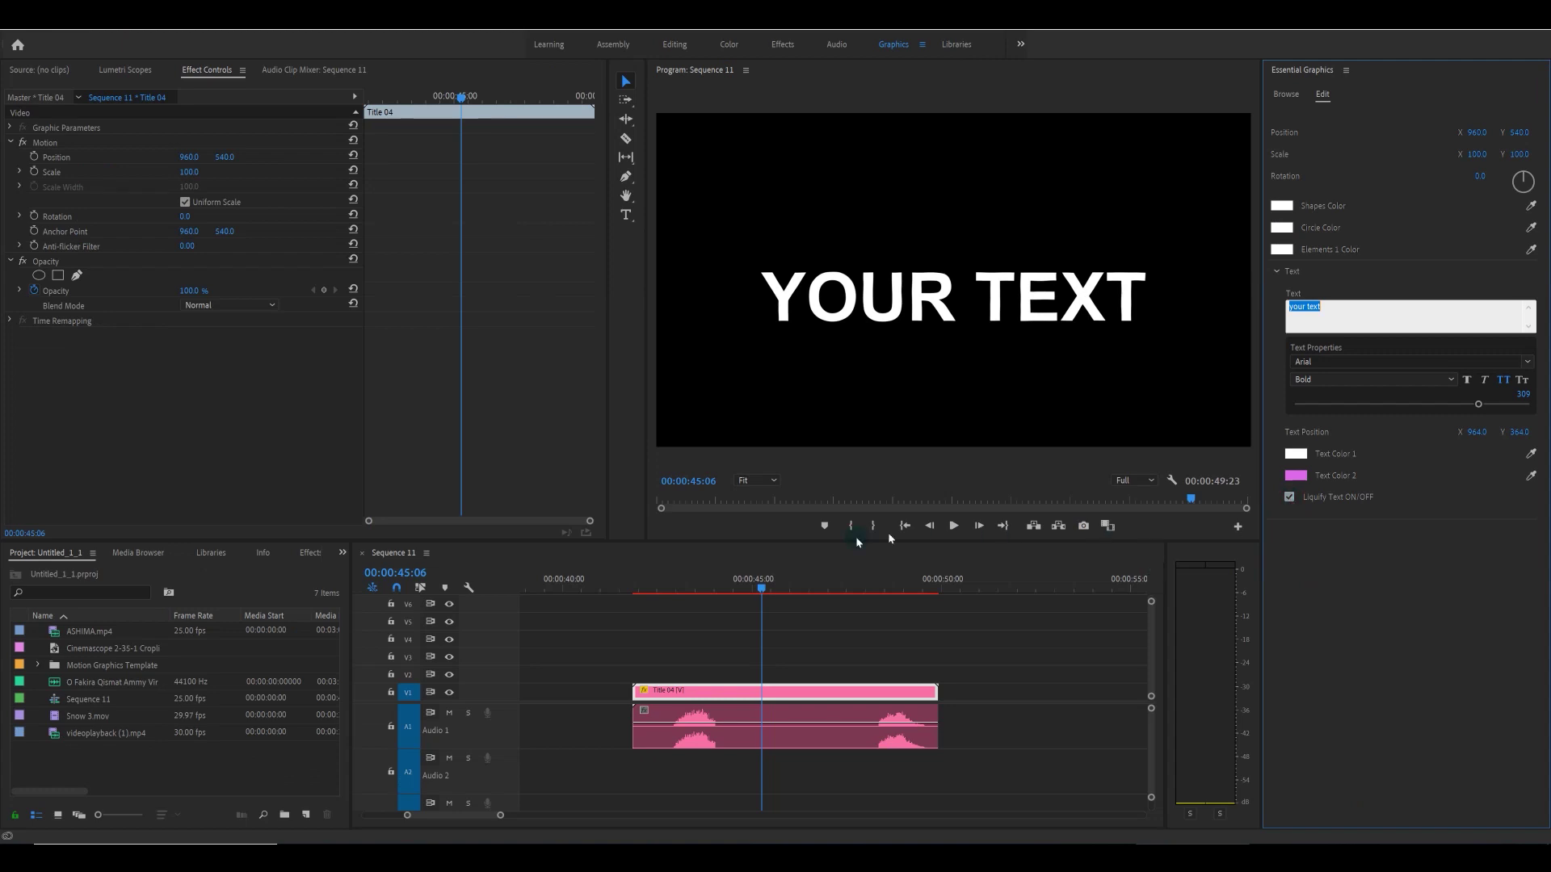
{"action": "left_click", "coordinate": [706, 591]}
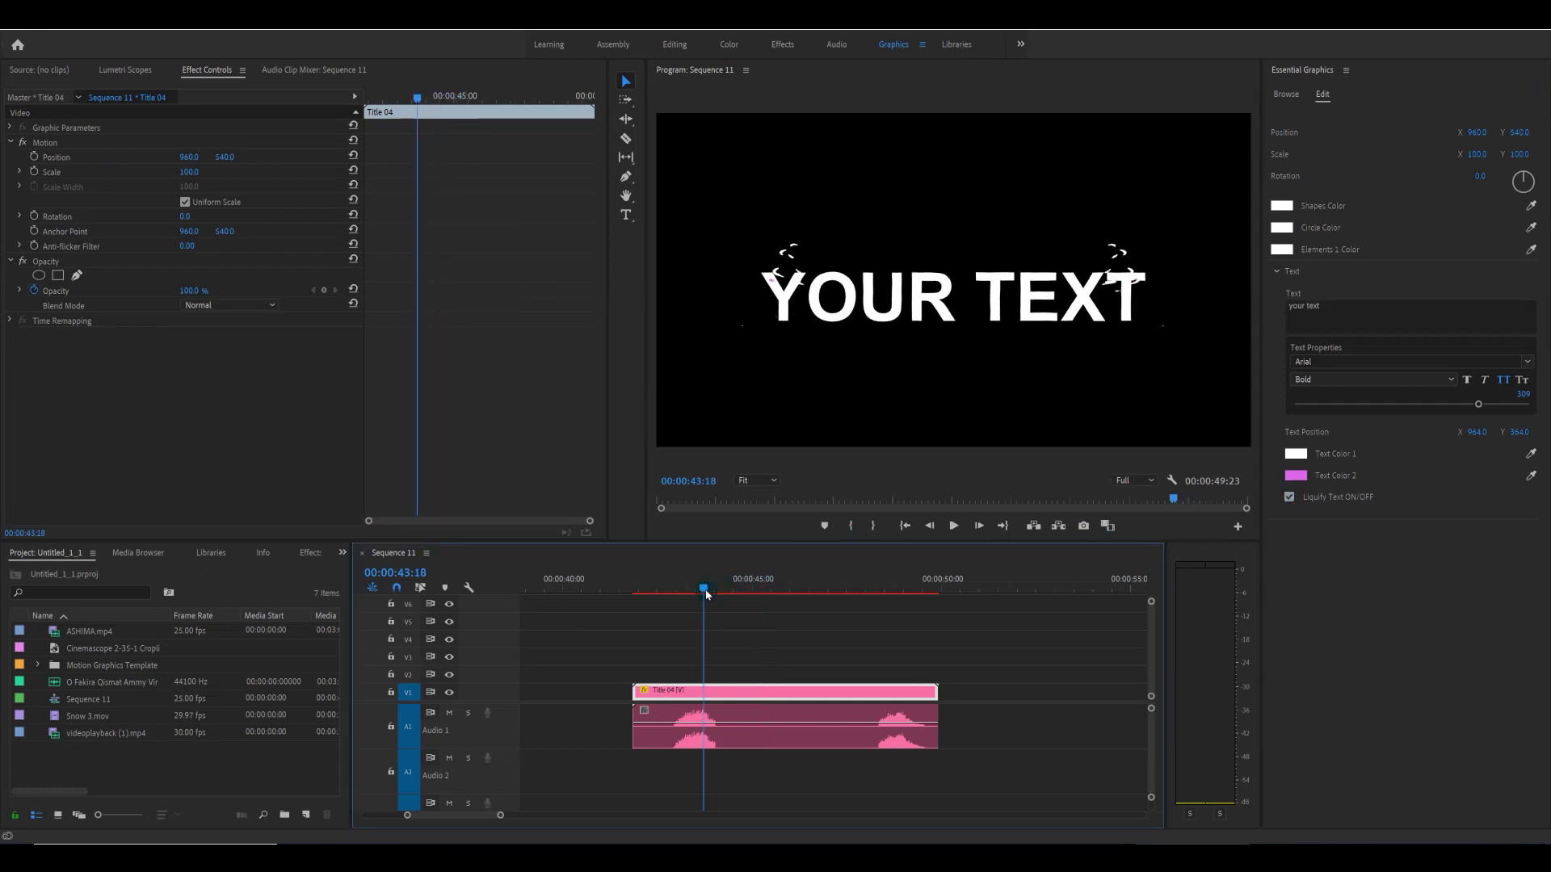
{"action": "left_click", "coordinate": [738, 592]}
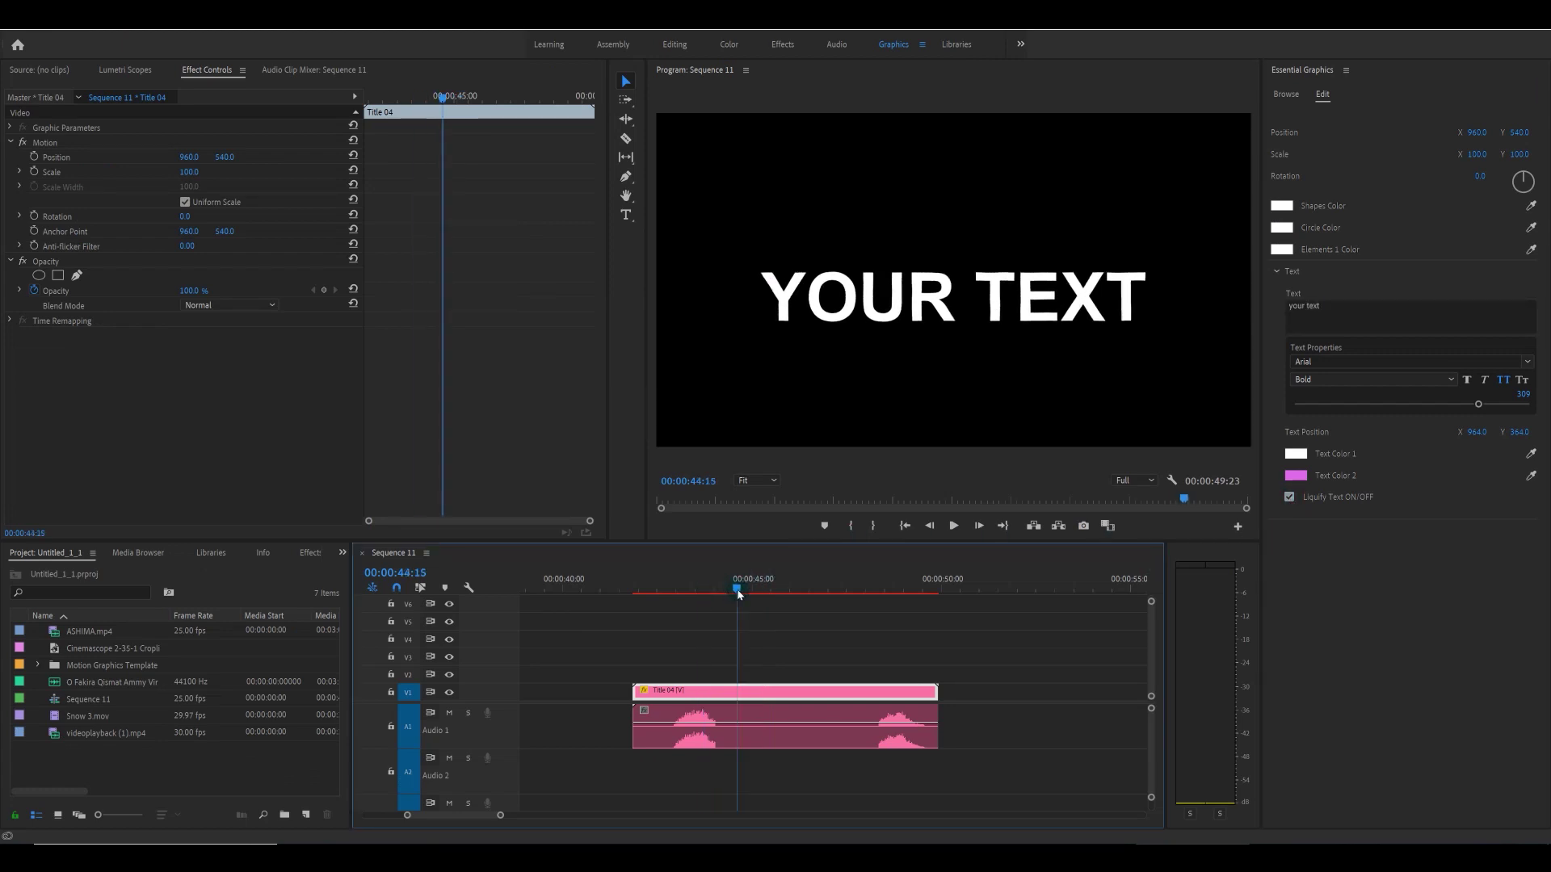
{"action": "left_click", "coordinate": [1314, 304]}
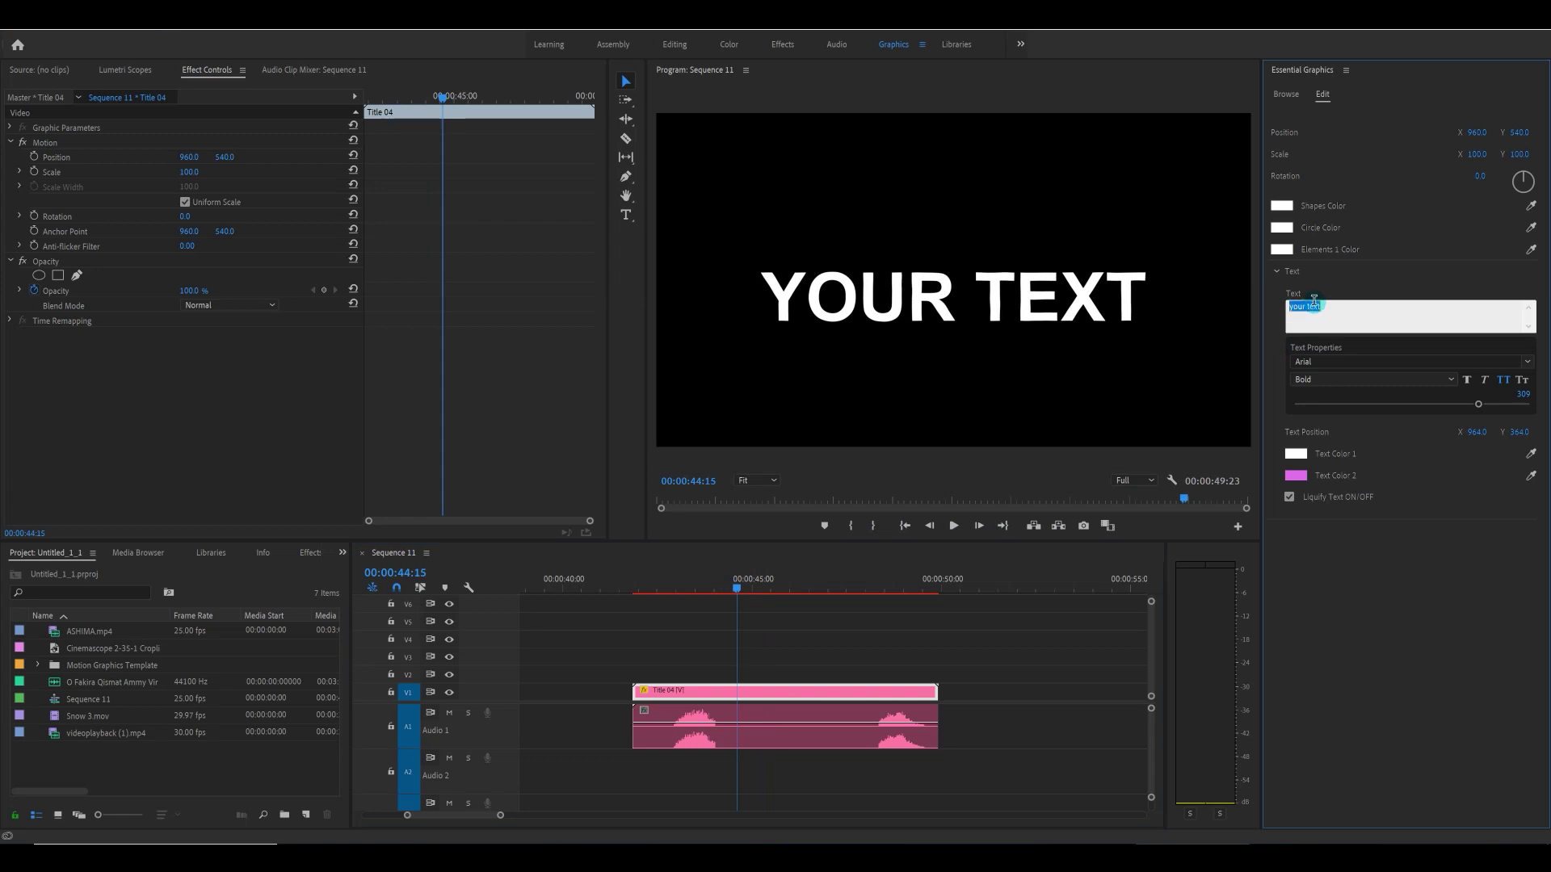
{"action": "type", "text": "gry"}
{"action": "left_click", "coordinate": [1385, 578]}
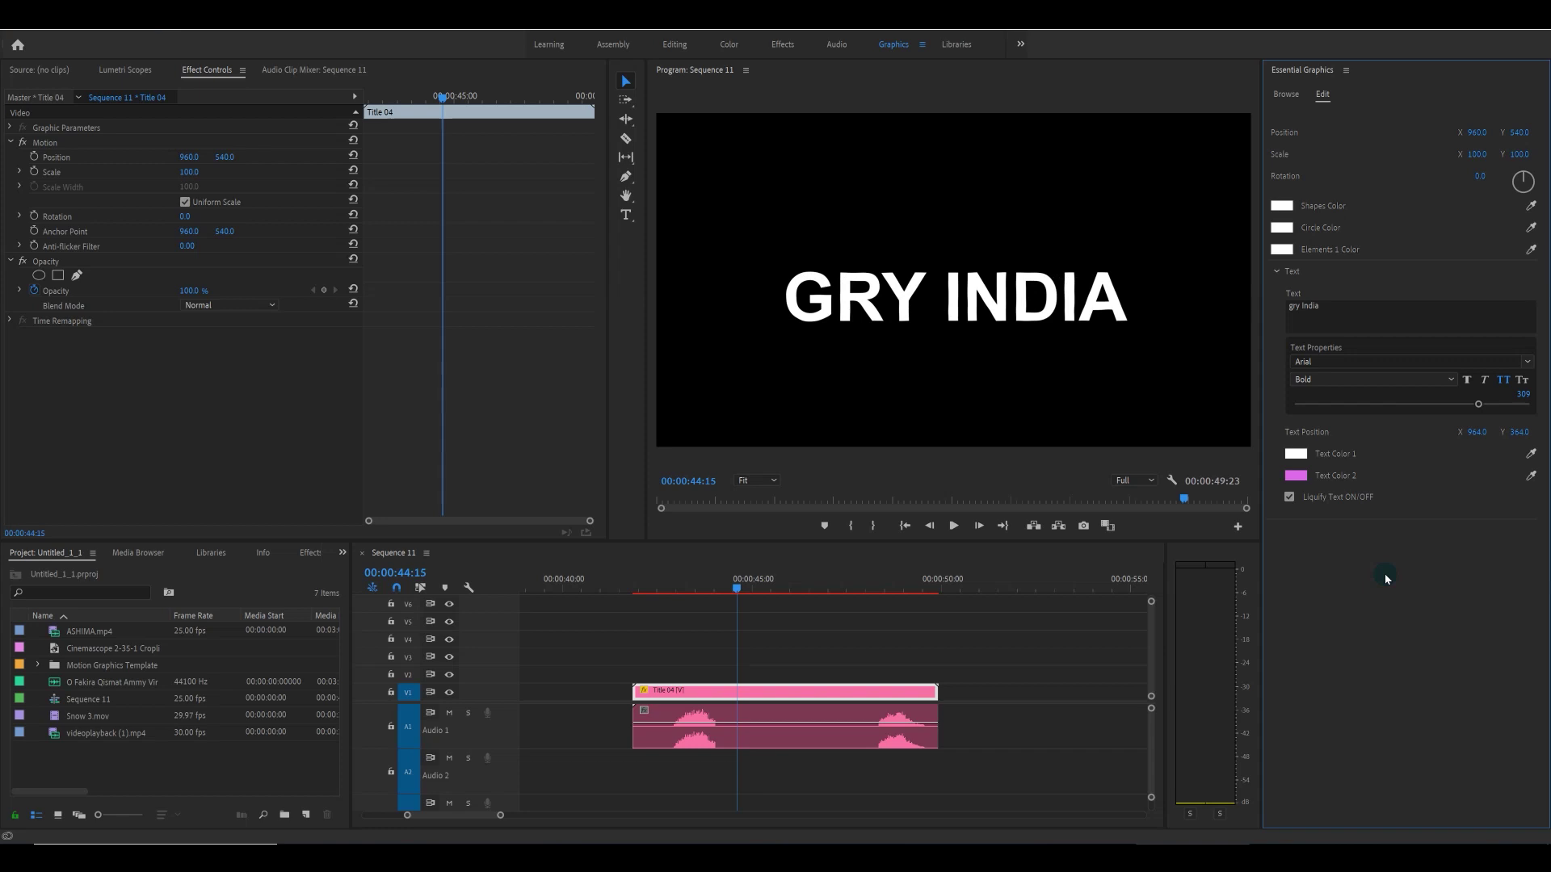
Set the title font to Baskerville Old Face, then change it to Adobe Caslon Pro
{"action": "left_click", "coordinate": [1322, 362]}
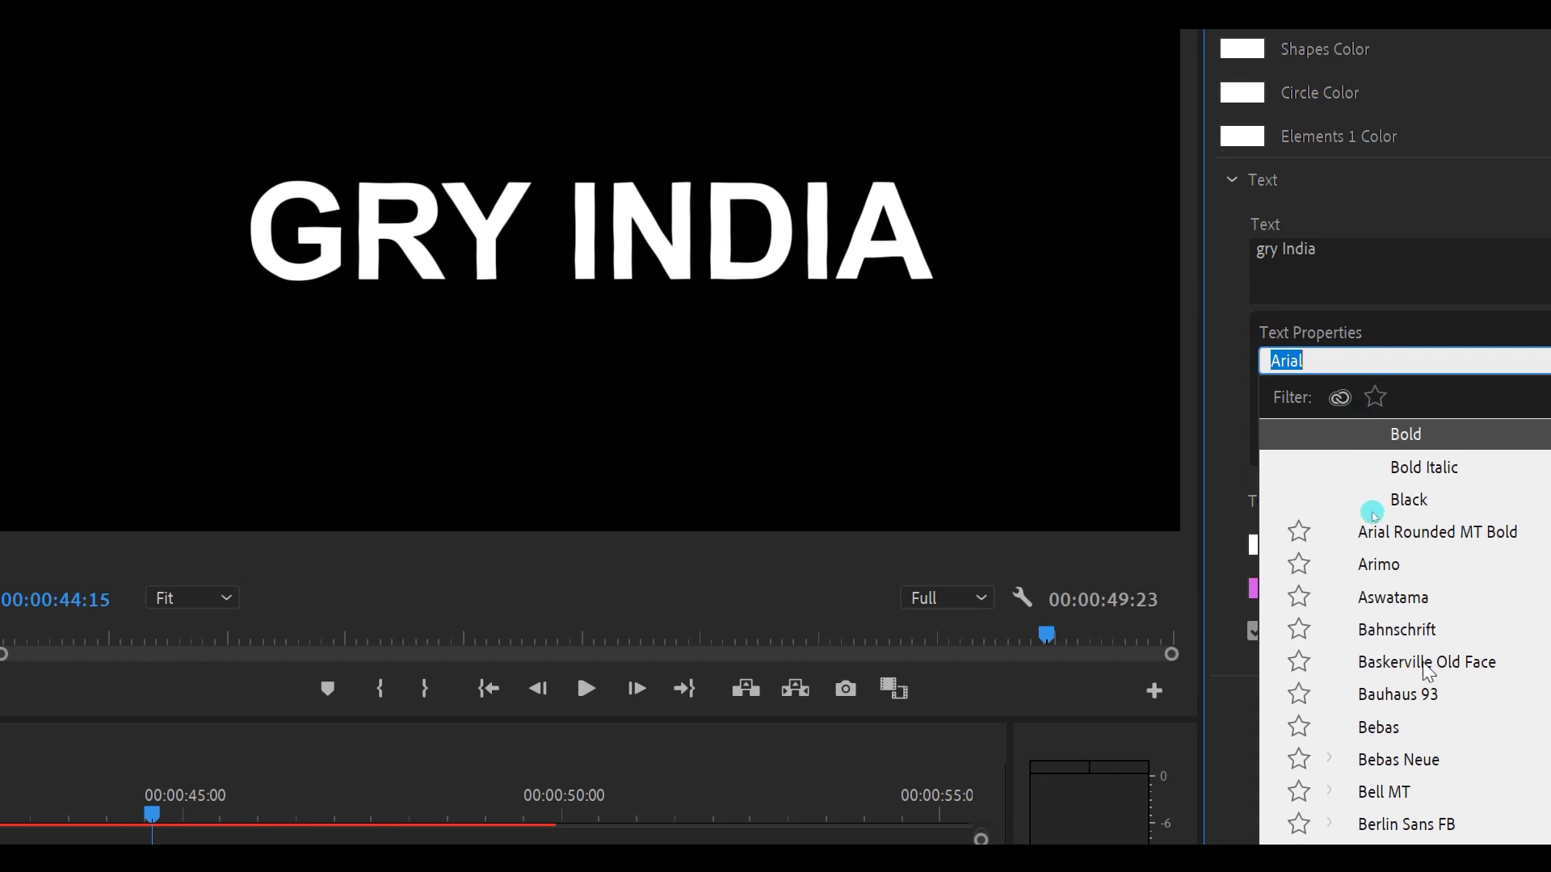
{"action": "left_click", "coordinate": [1428, 671]}
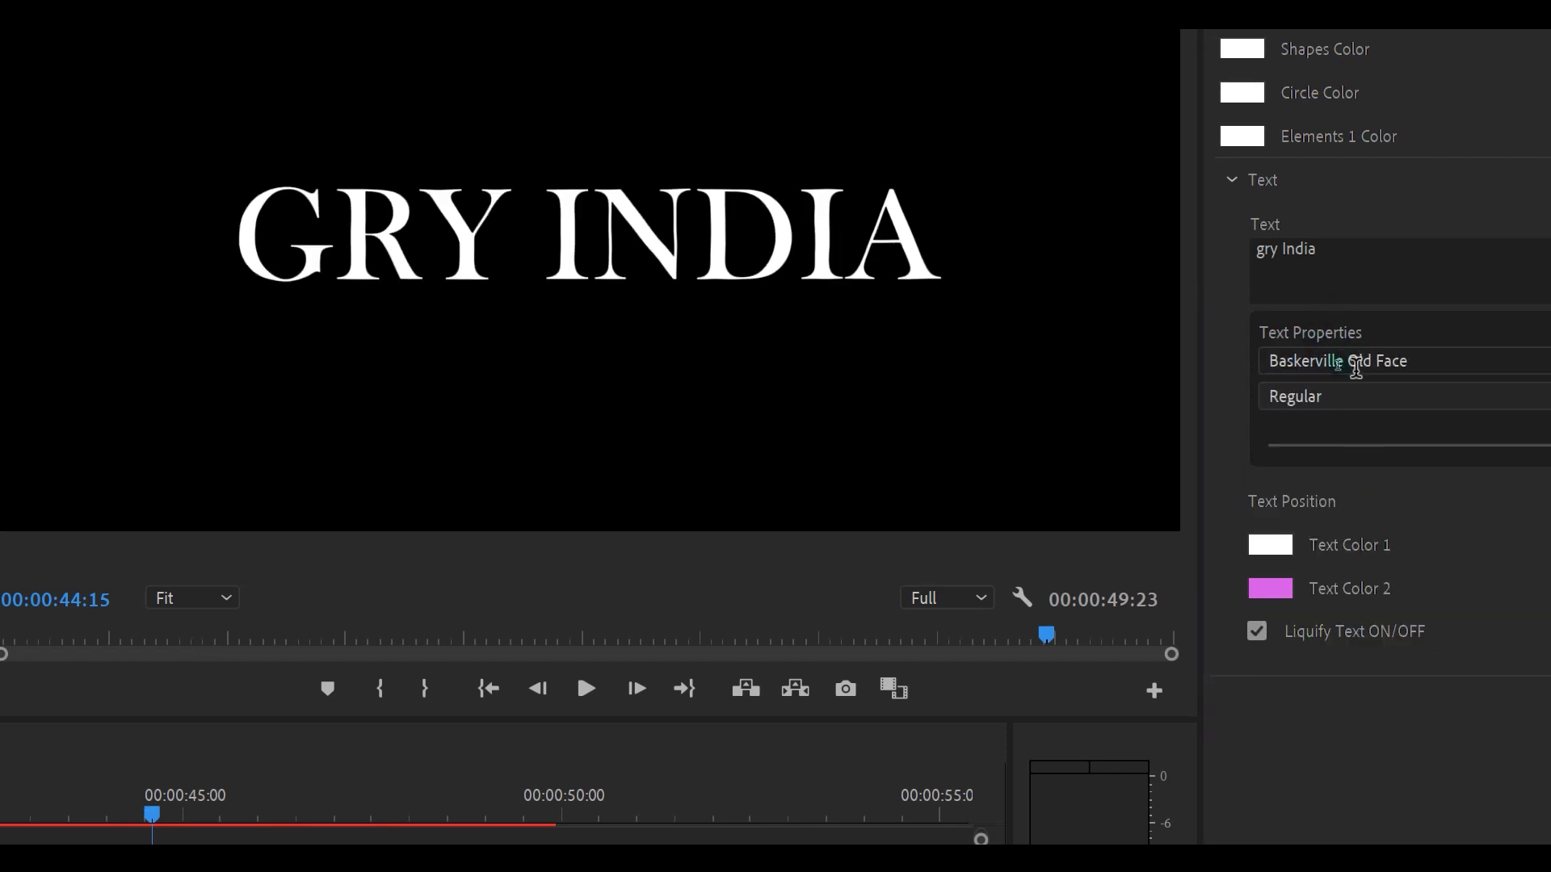
{"action": "left_click", "coordinate": [1356, 365]}
{"action": "scroll", "coordinate": [1373, 509], "scroll_direction": "down", "scroll_amount": 3}
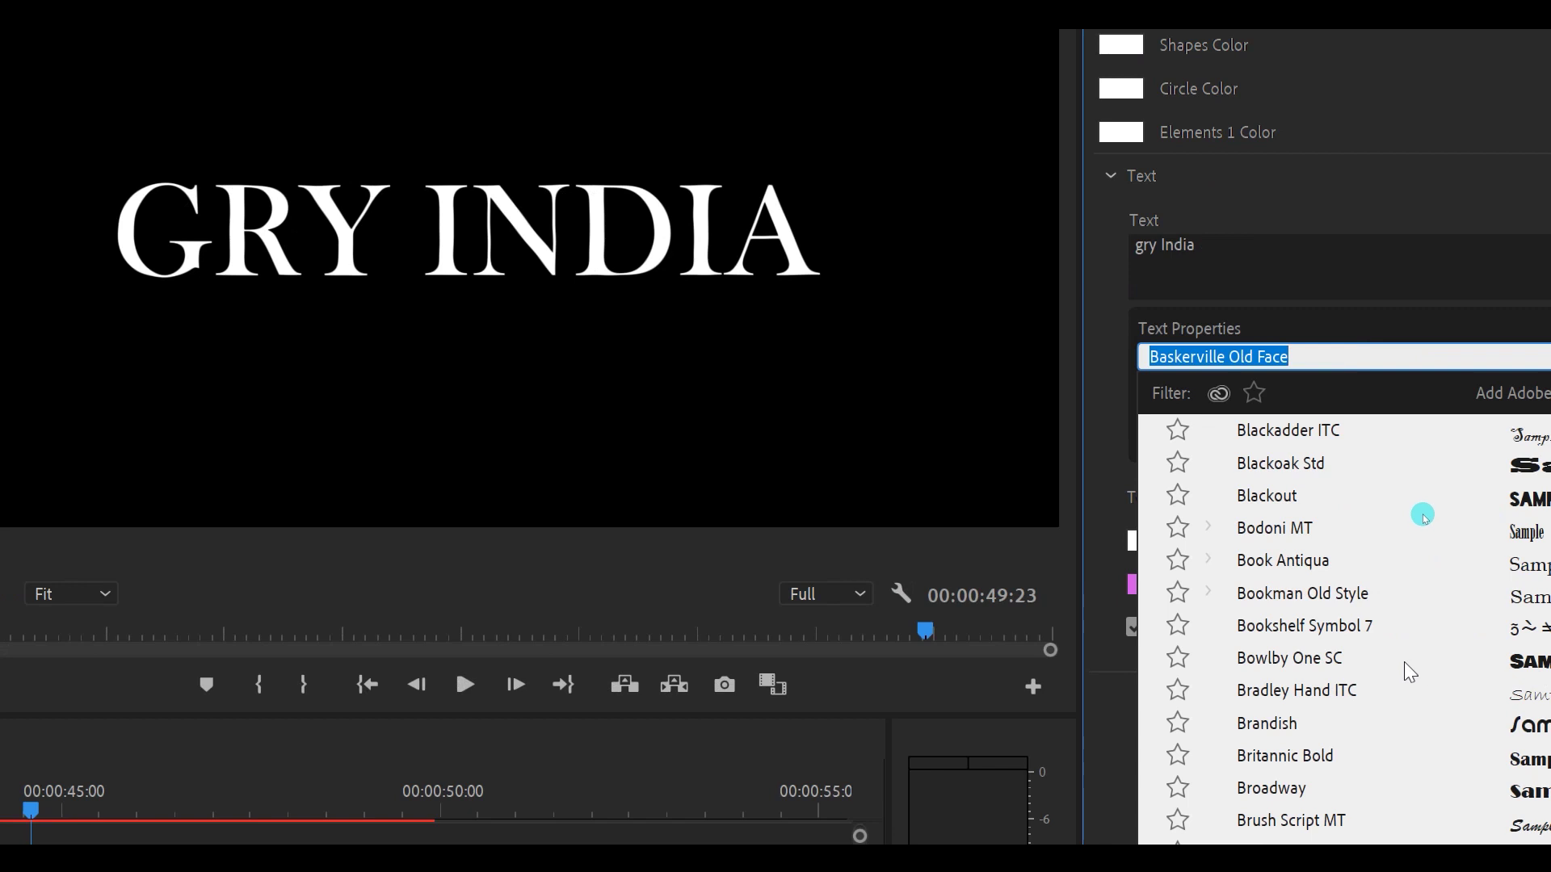
{"action": "scroll", "coordinate": [1437, 533], "scroll_direction": "down", "scroll_amount": 4}
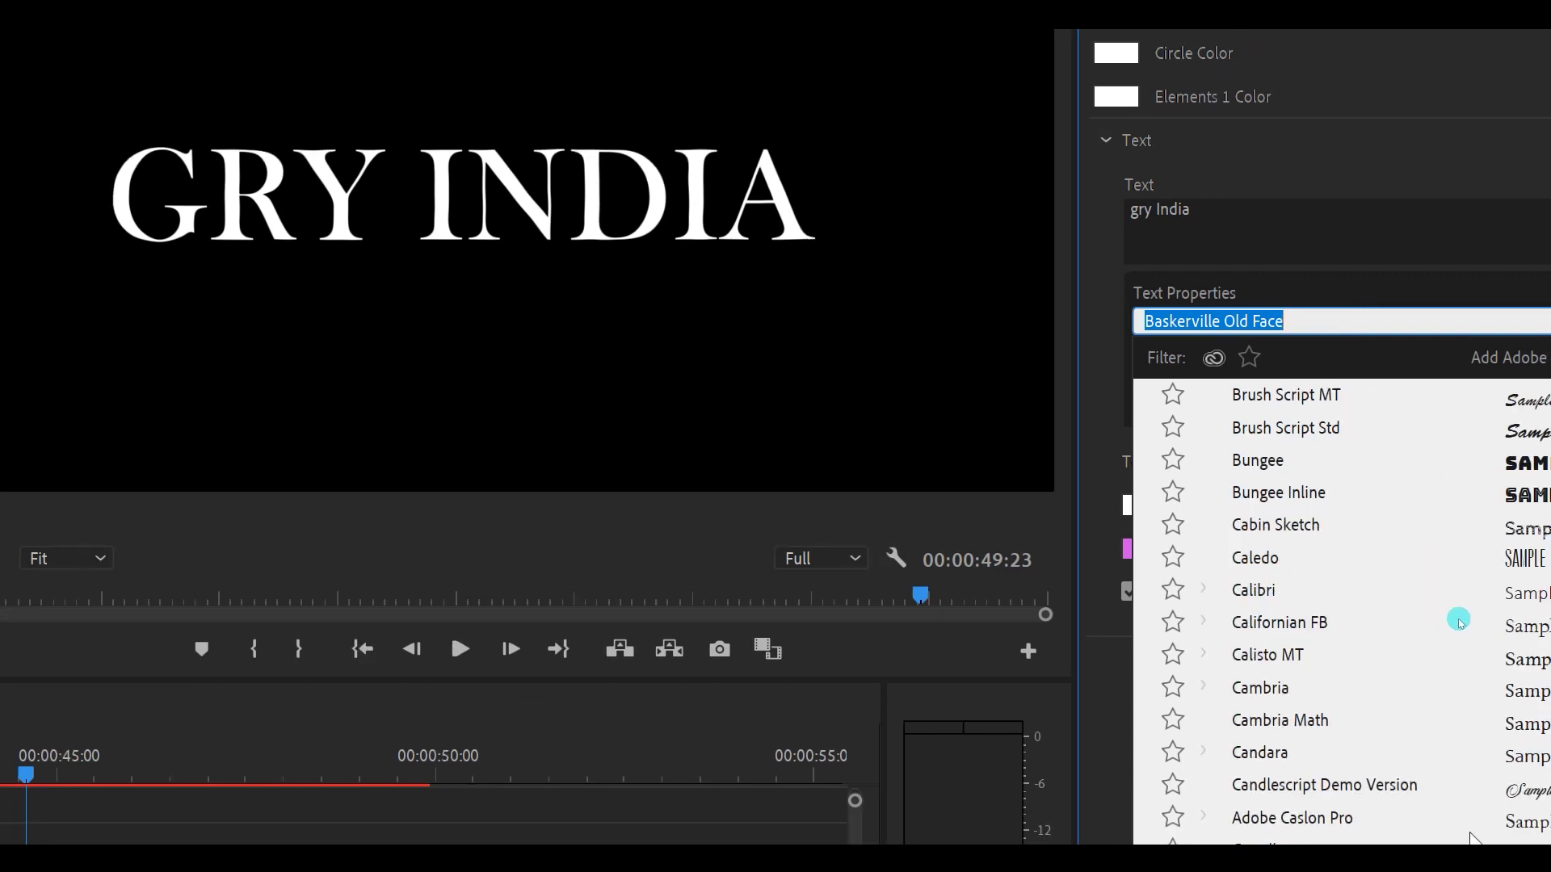
{"action": "left_click", "coordinate": [1472, 796]}
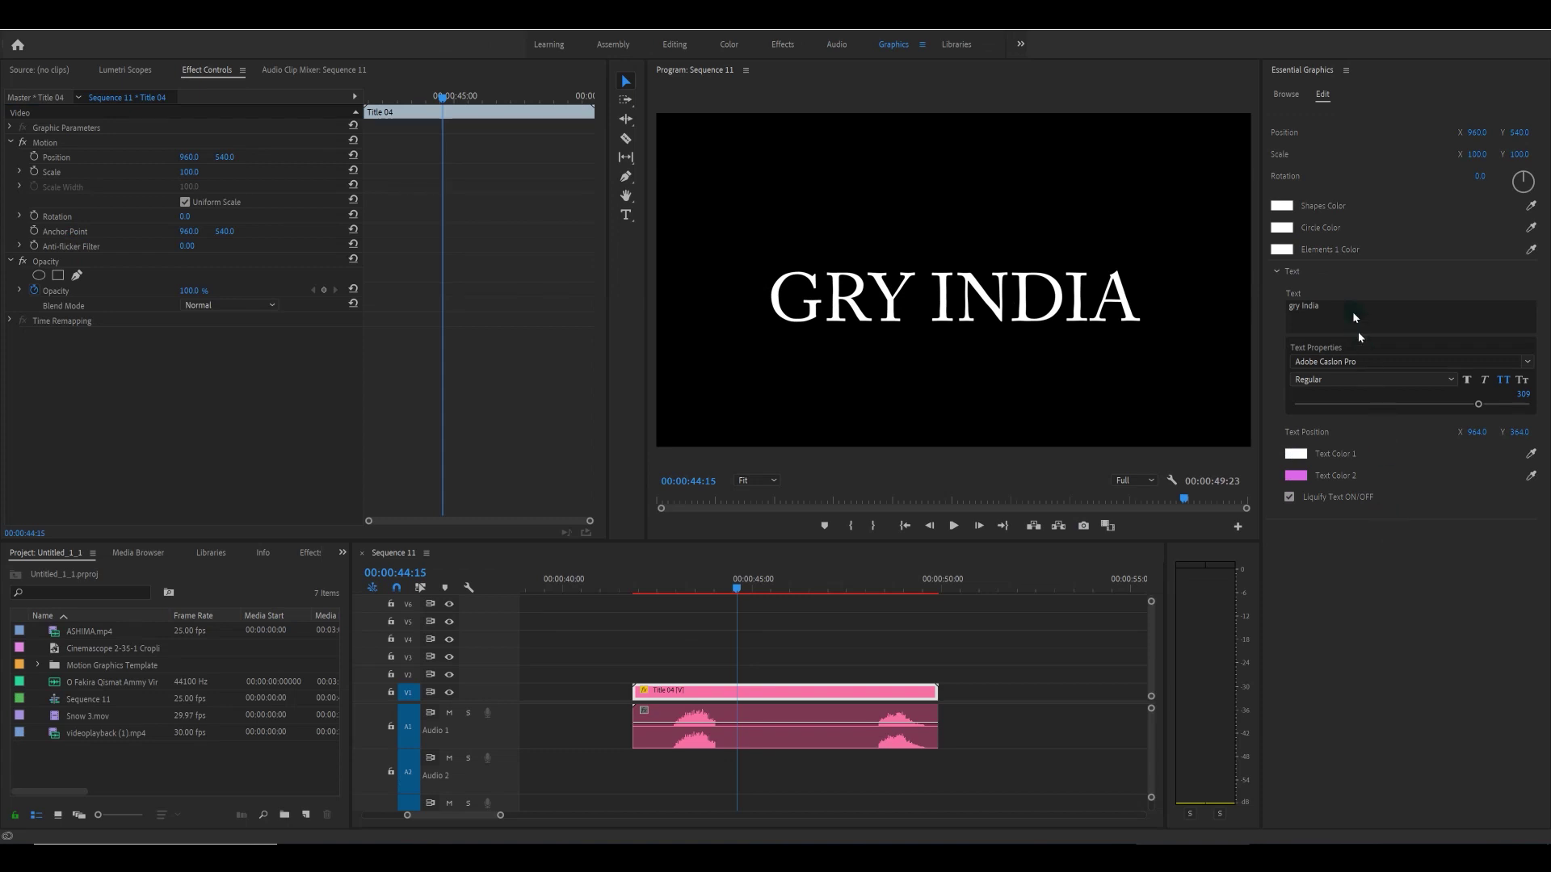
Set the title's Shapes Color to red (BE2828)
{"action": "left_click", "coordinate": [659, 585]}
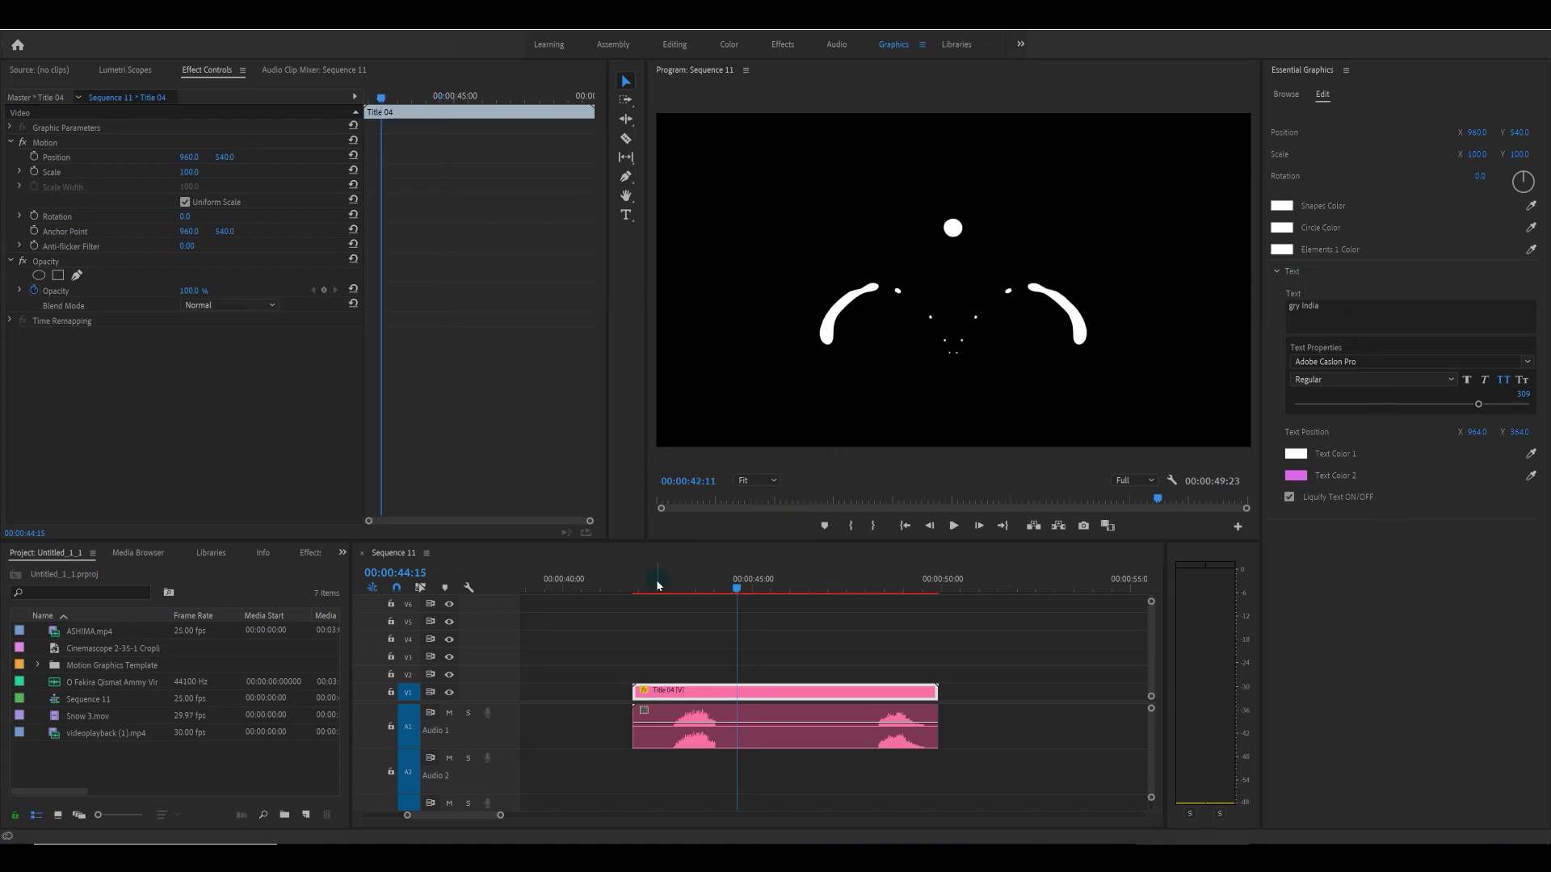
{"action": "left_click", "coordinate": [1281, 206]}
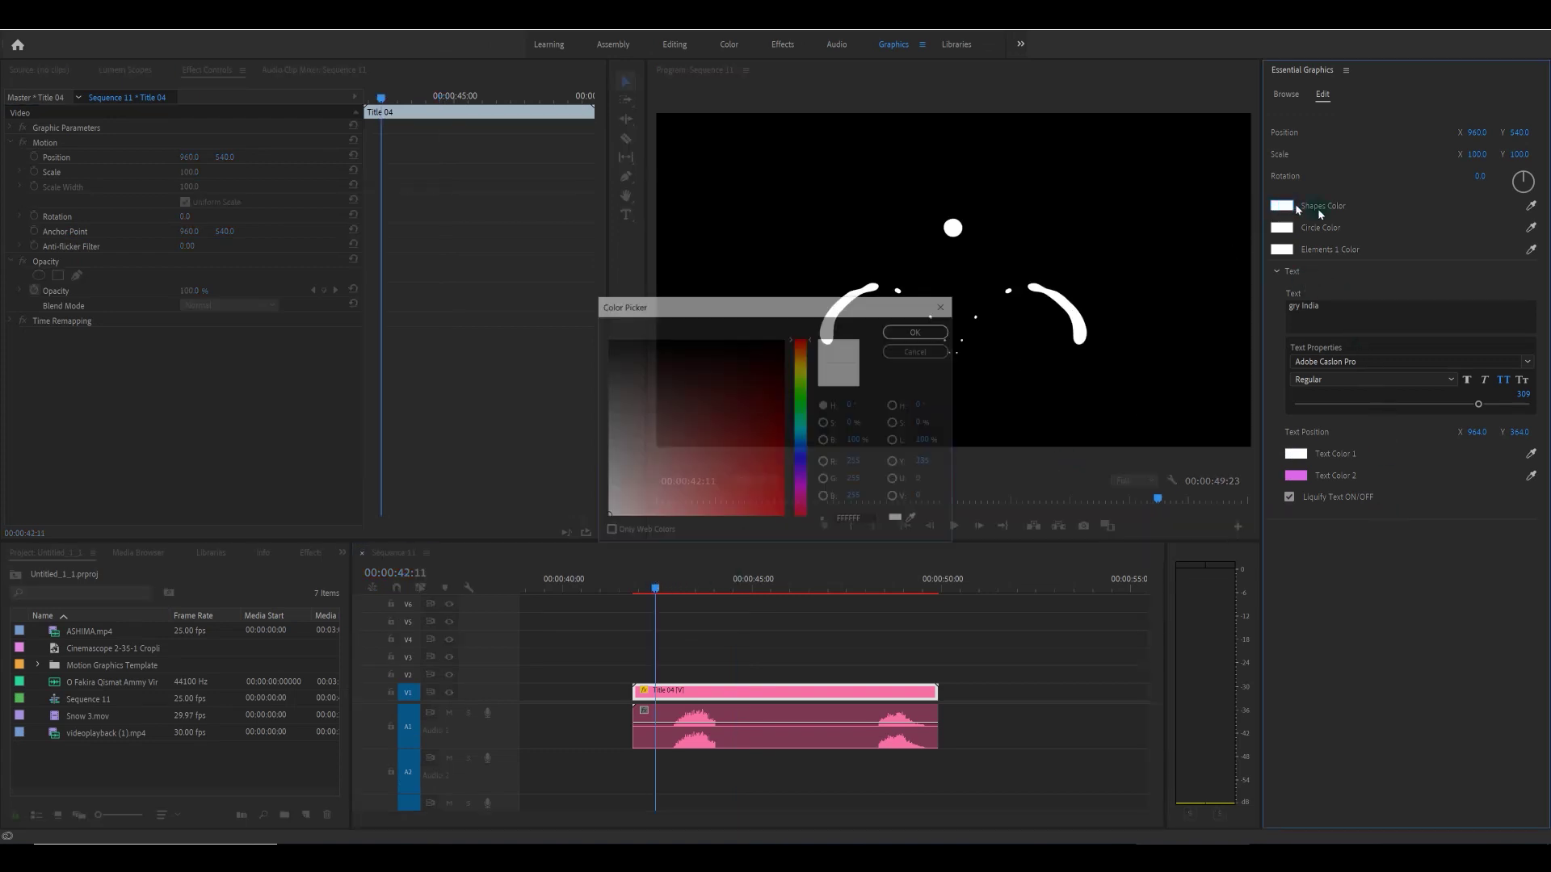
{"action": "left_click", "coordinate": [747, 471]}
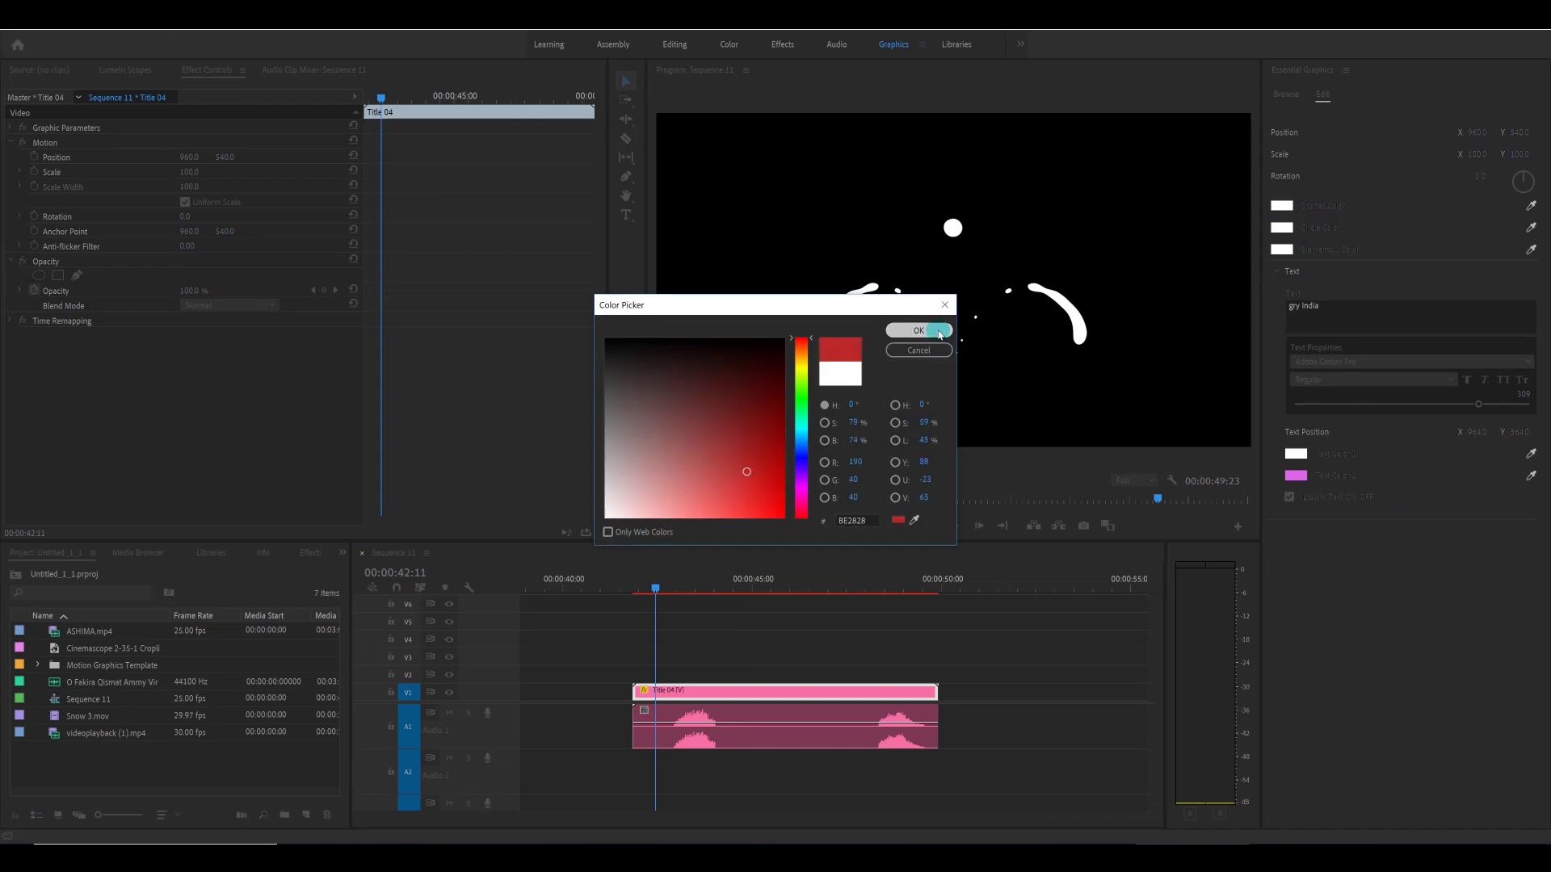
{"action": "left_click", "coordinate": [919, 330]}
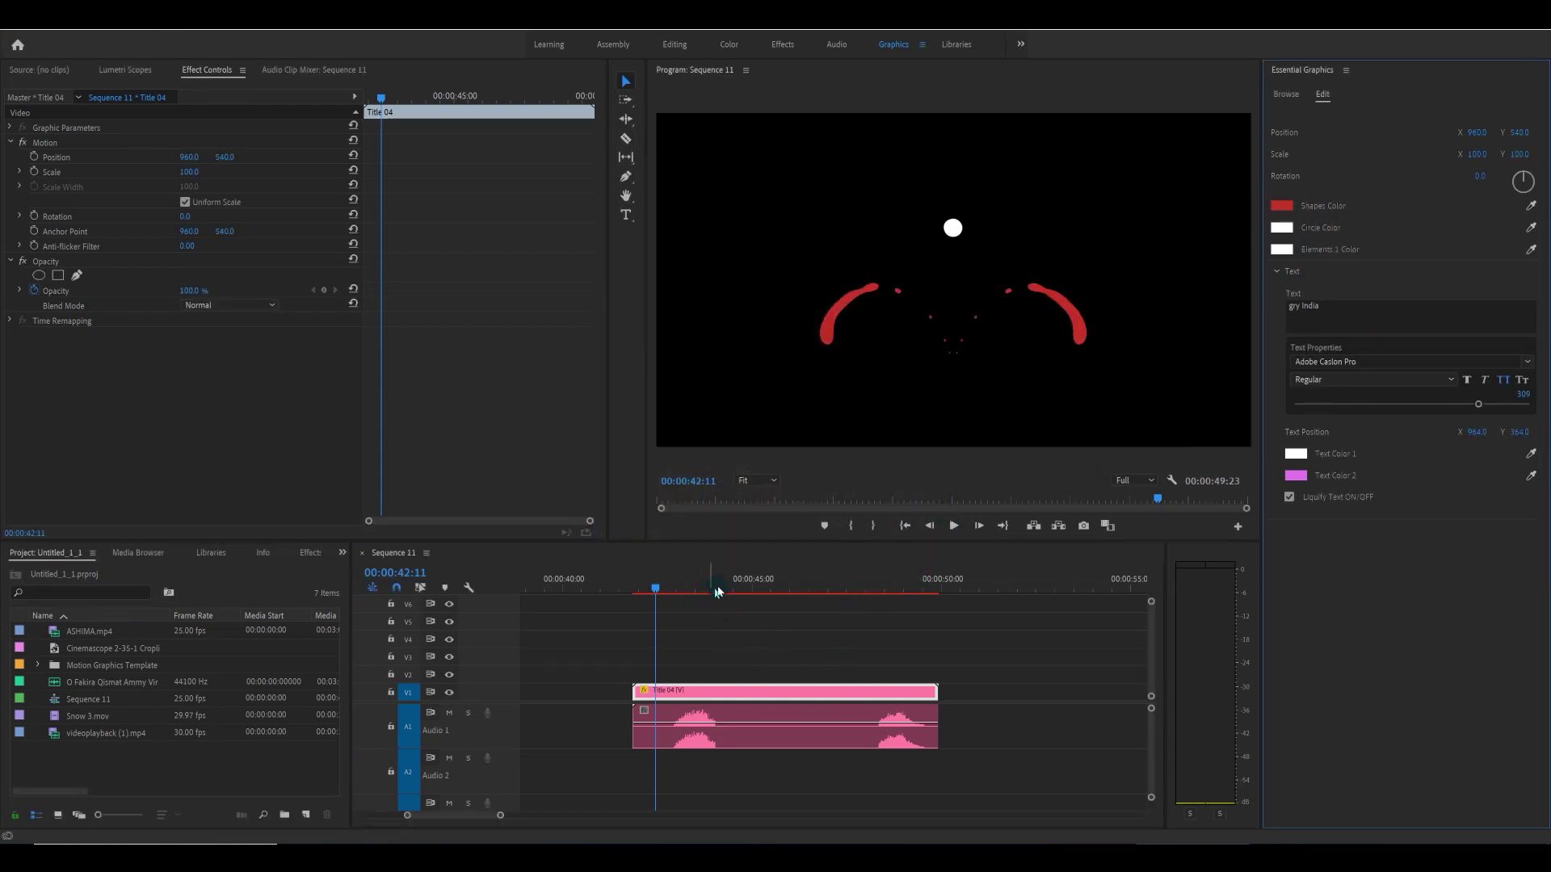
Make Text Color 1 pink (F76FA4) so GRY INDIA shows in pink
{"action": "left_click", "coordinate": [753, 584]}
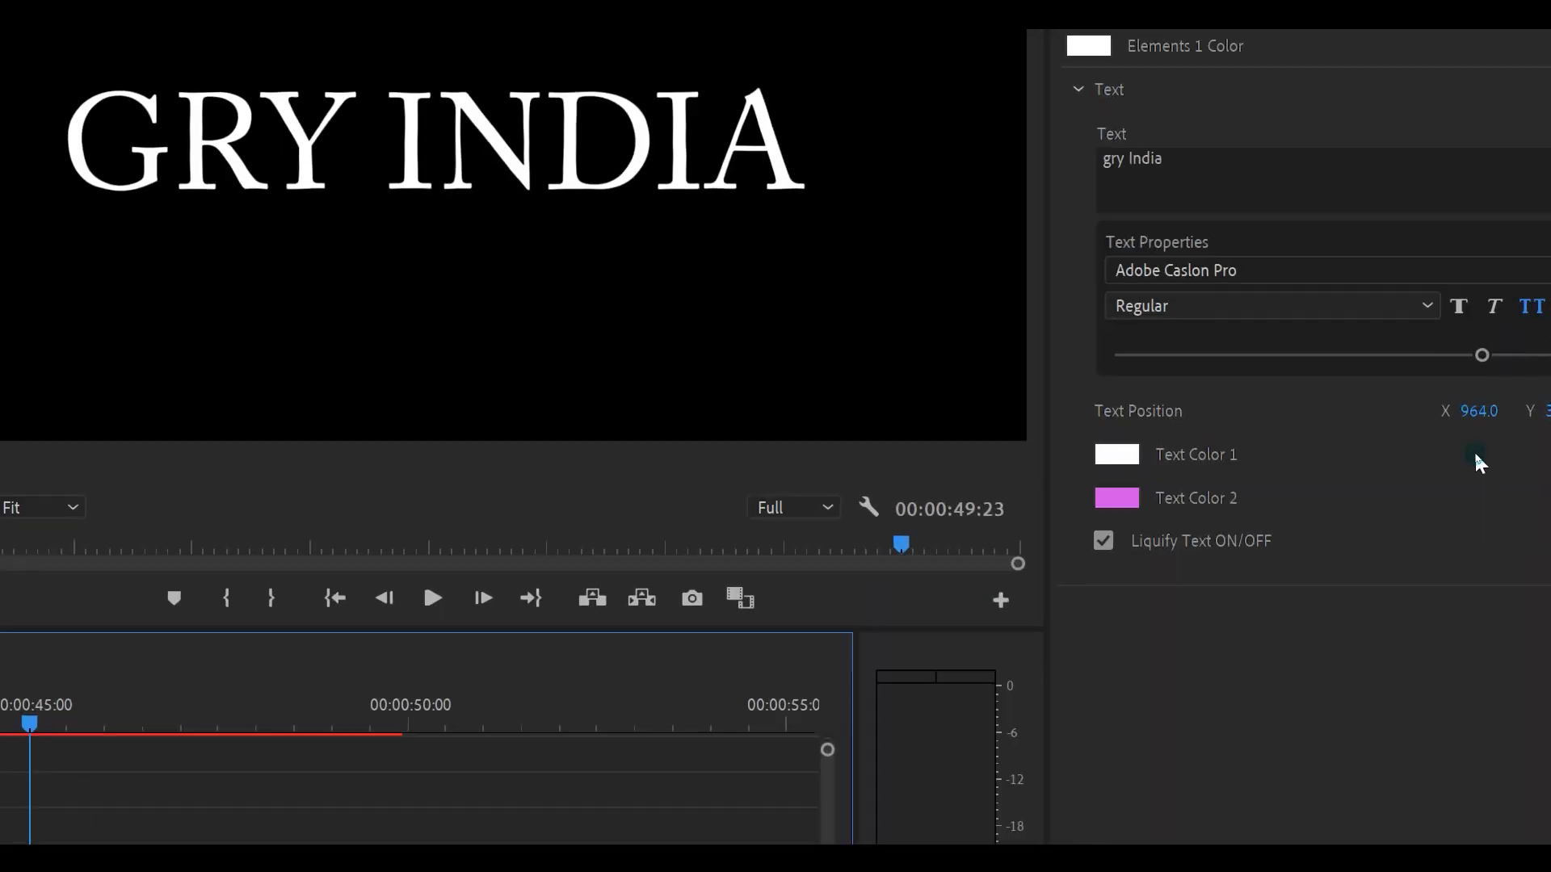
{"action": "left_click", "coordinate": [1512, 426]}
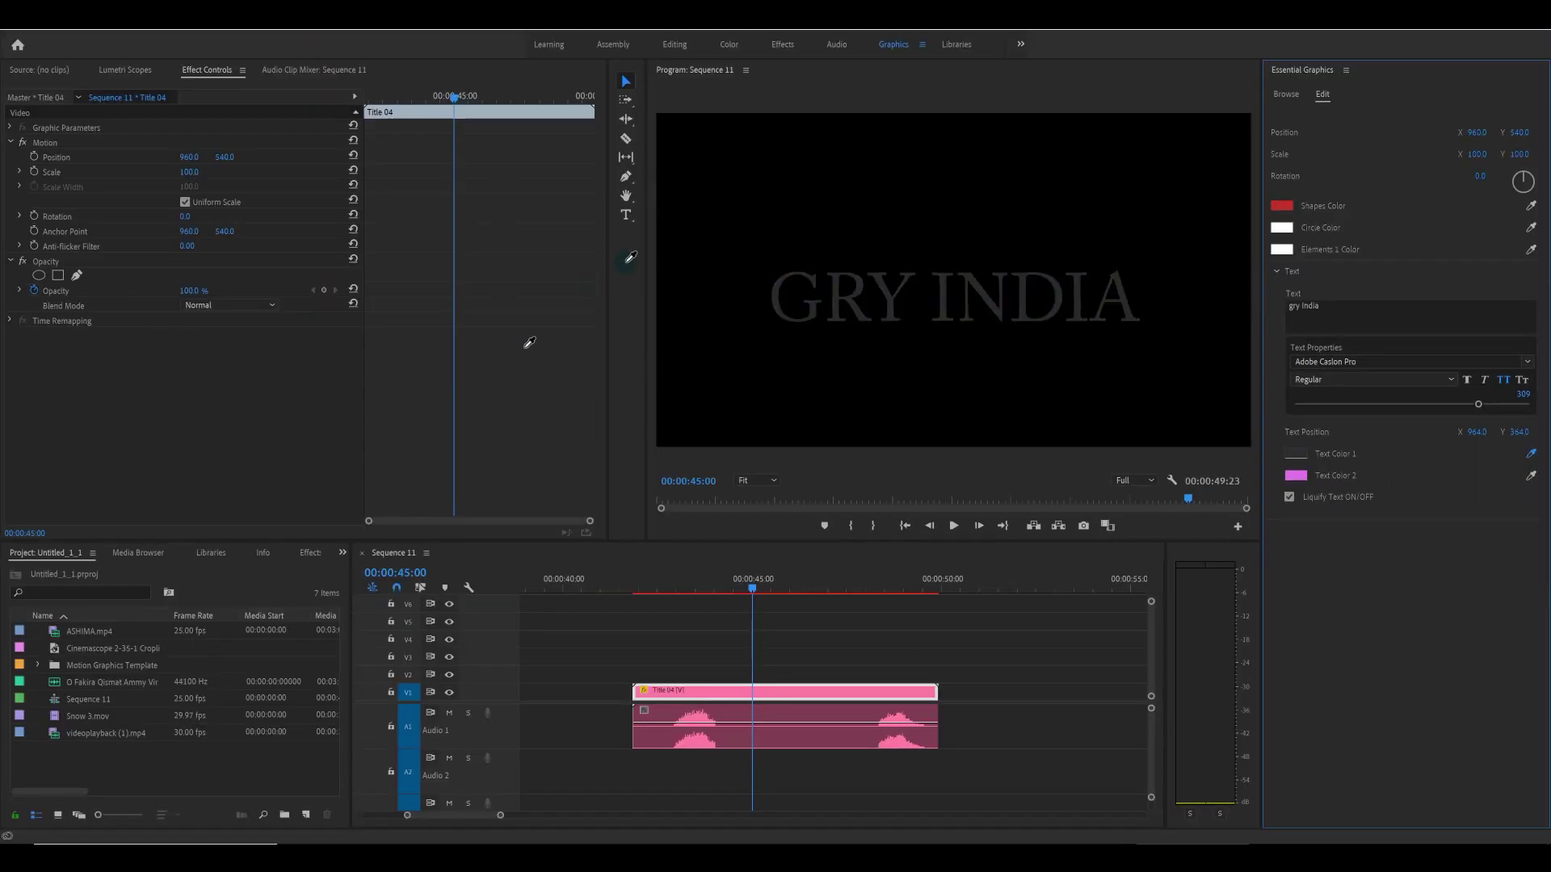
{"action": "left_click", "coordinate": [832, 689]}
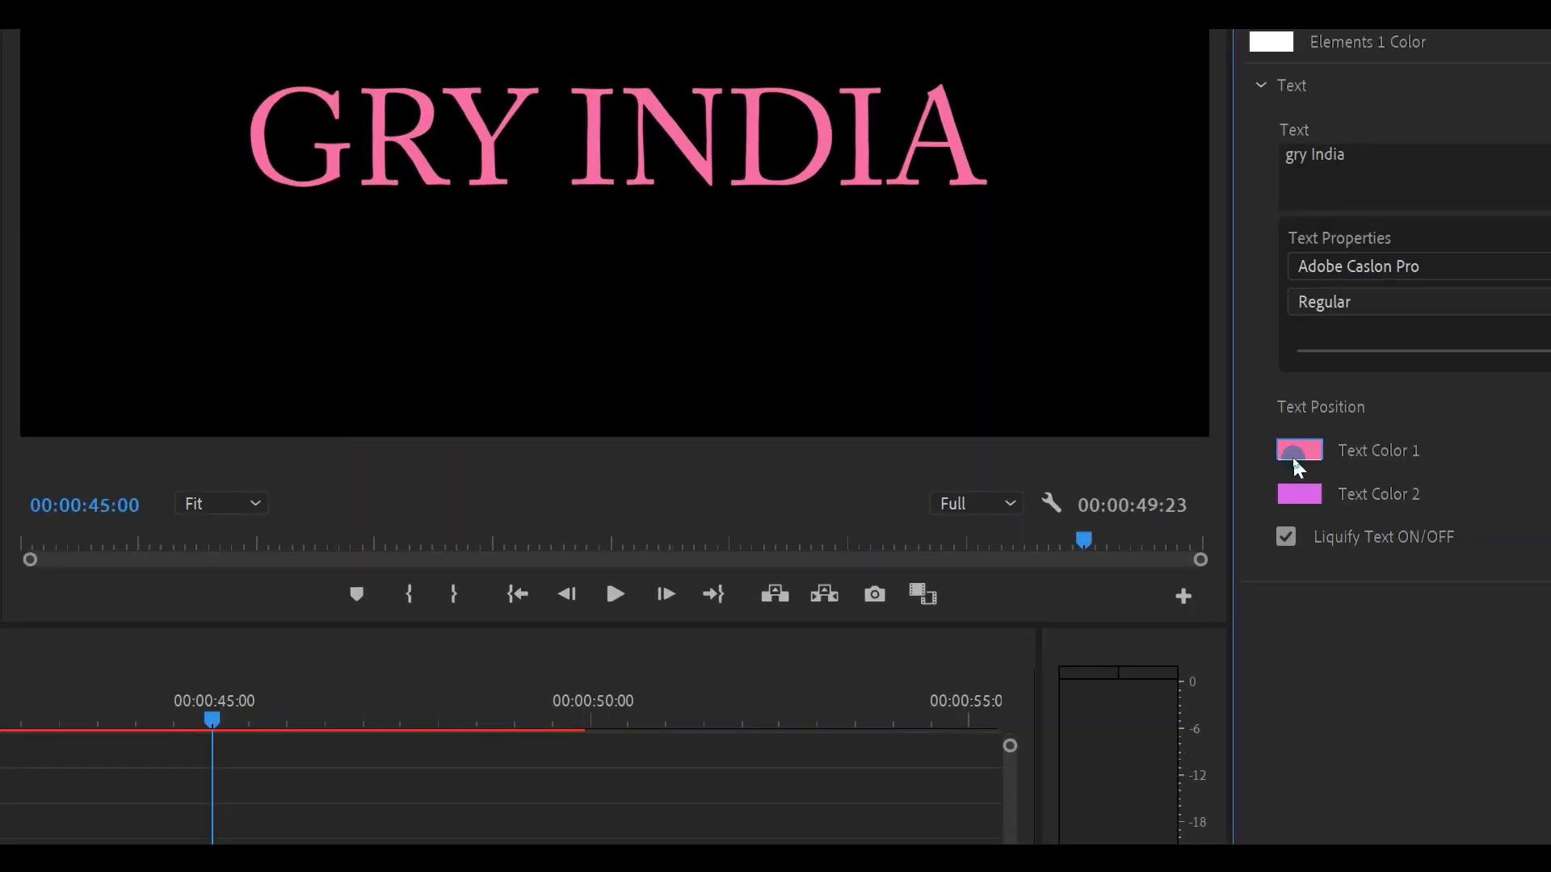
{"action": "left_click", "coordinate": [1294, 454]}
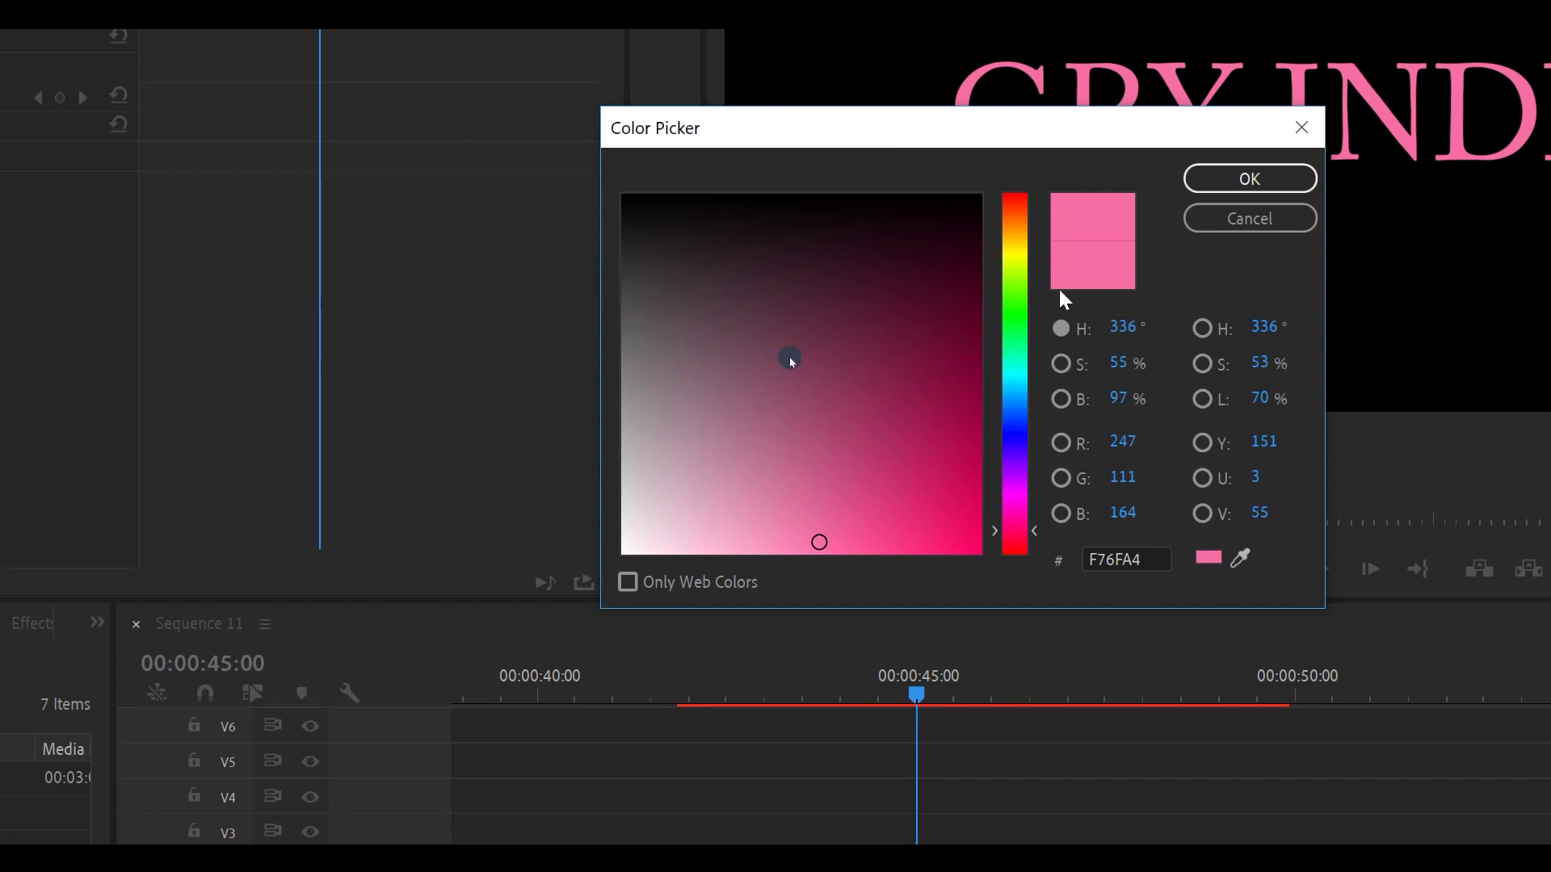
{"action": "left_click", "coordinate": [1300, 130]}
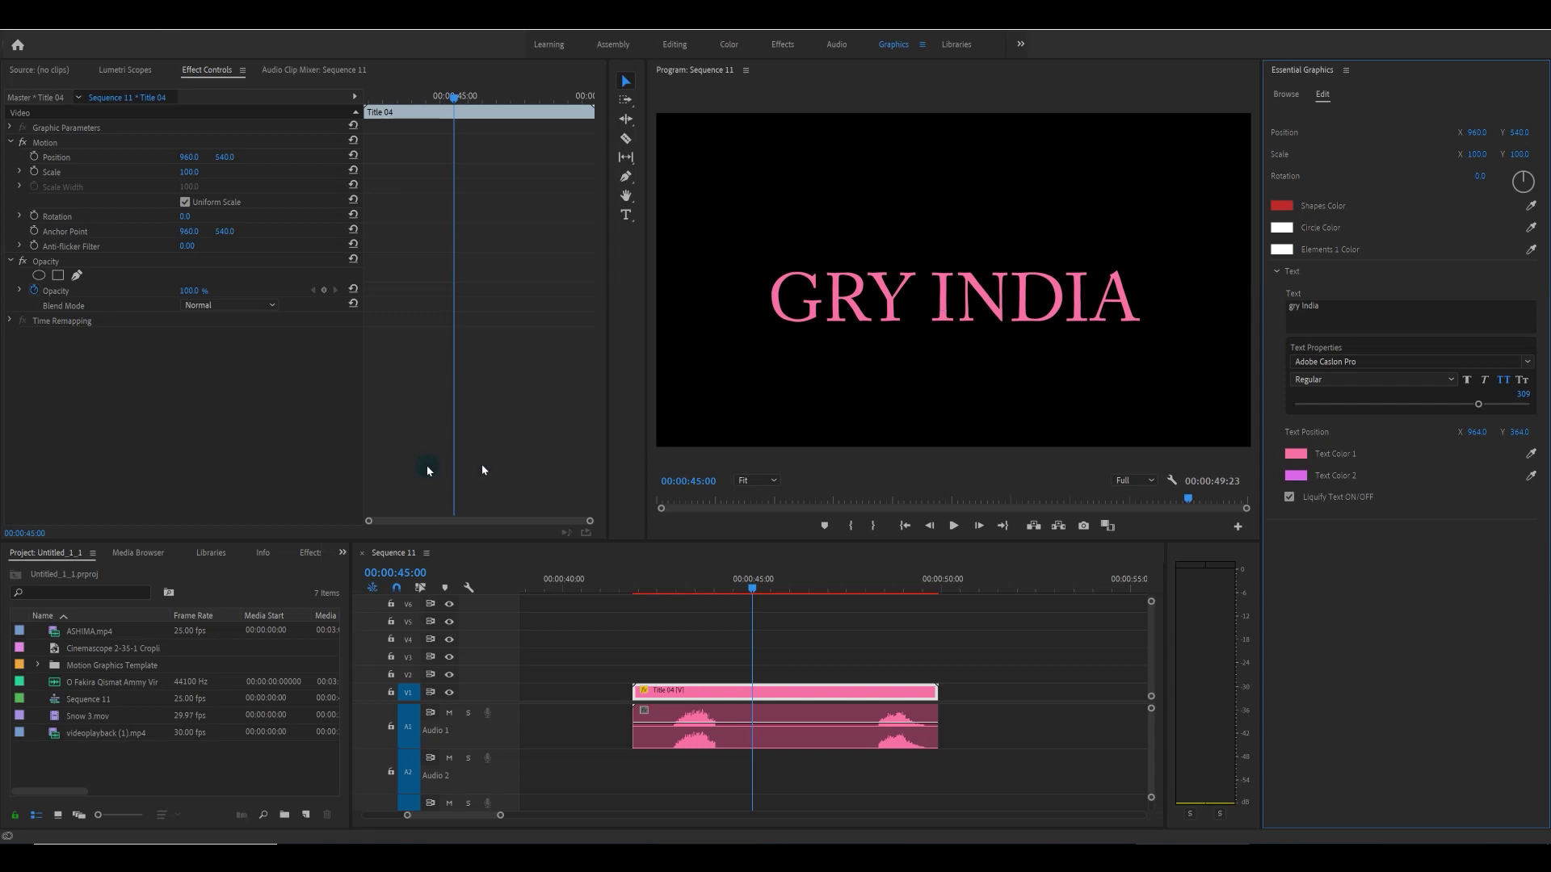
{"action": "left_click", "coordinate": [647, 590]}
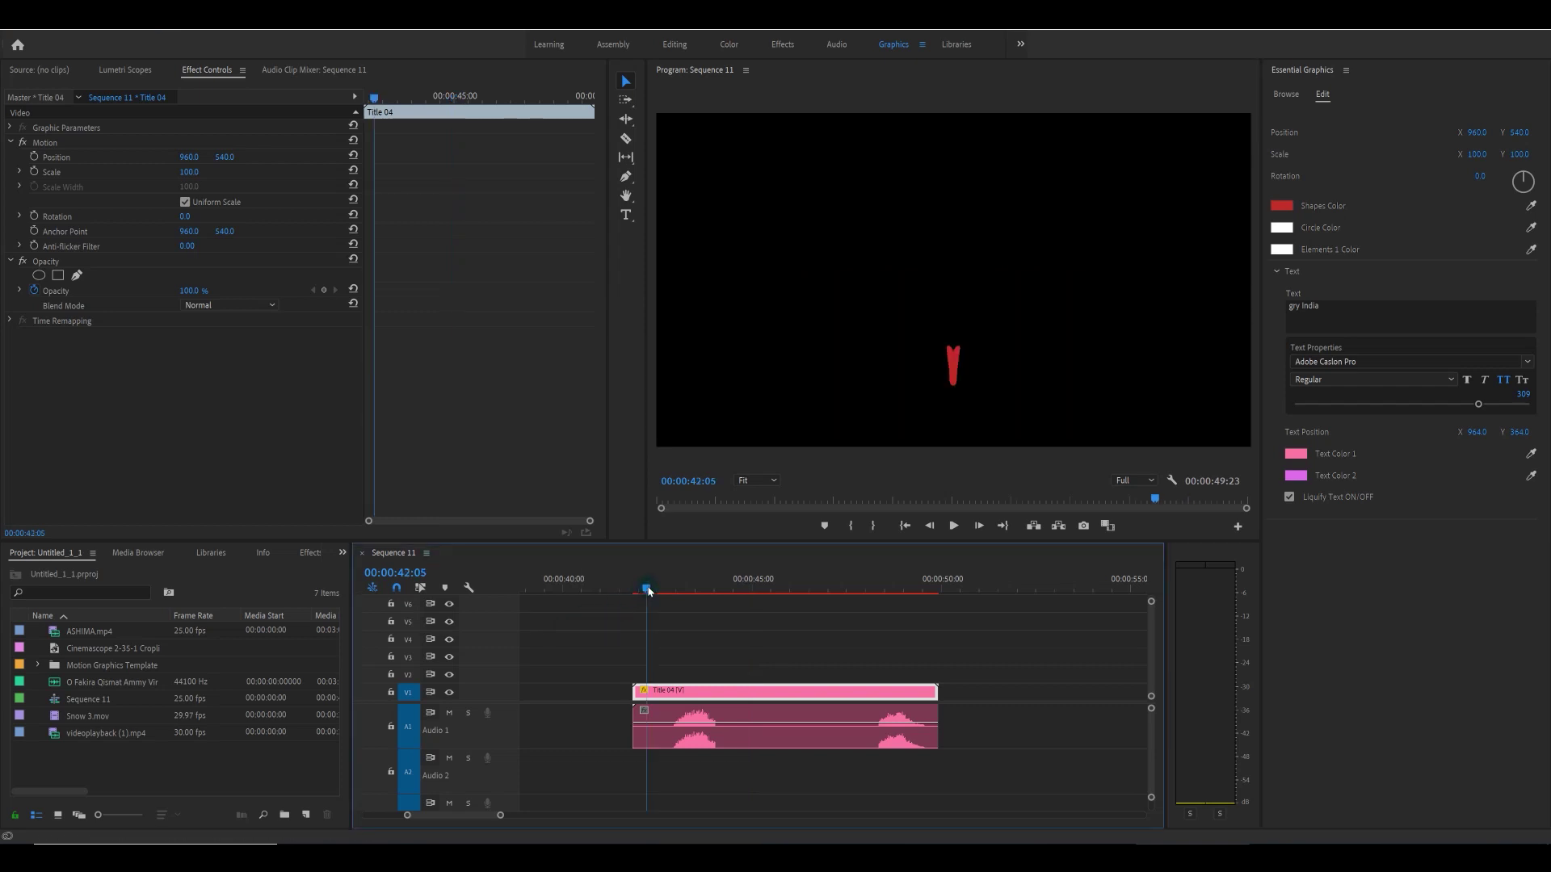
Preview the title animation and scale GRY INDIA down to 65%
{"action": "key", "text": "space"}
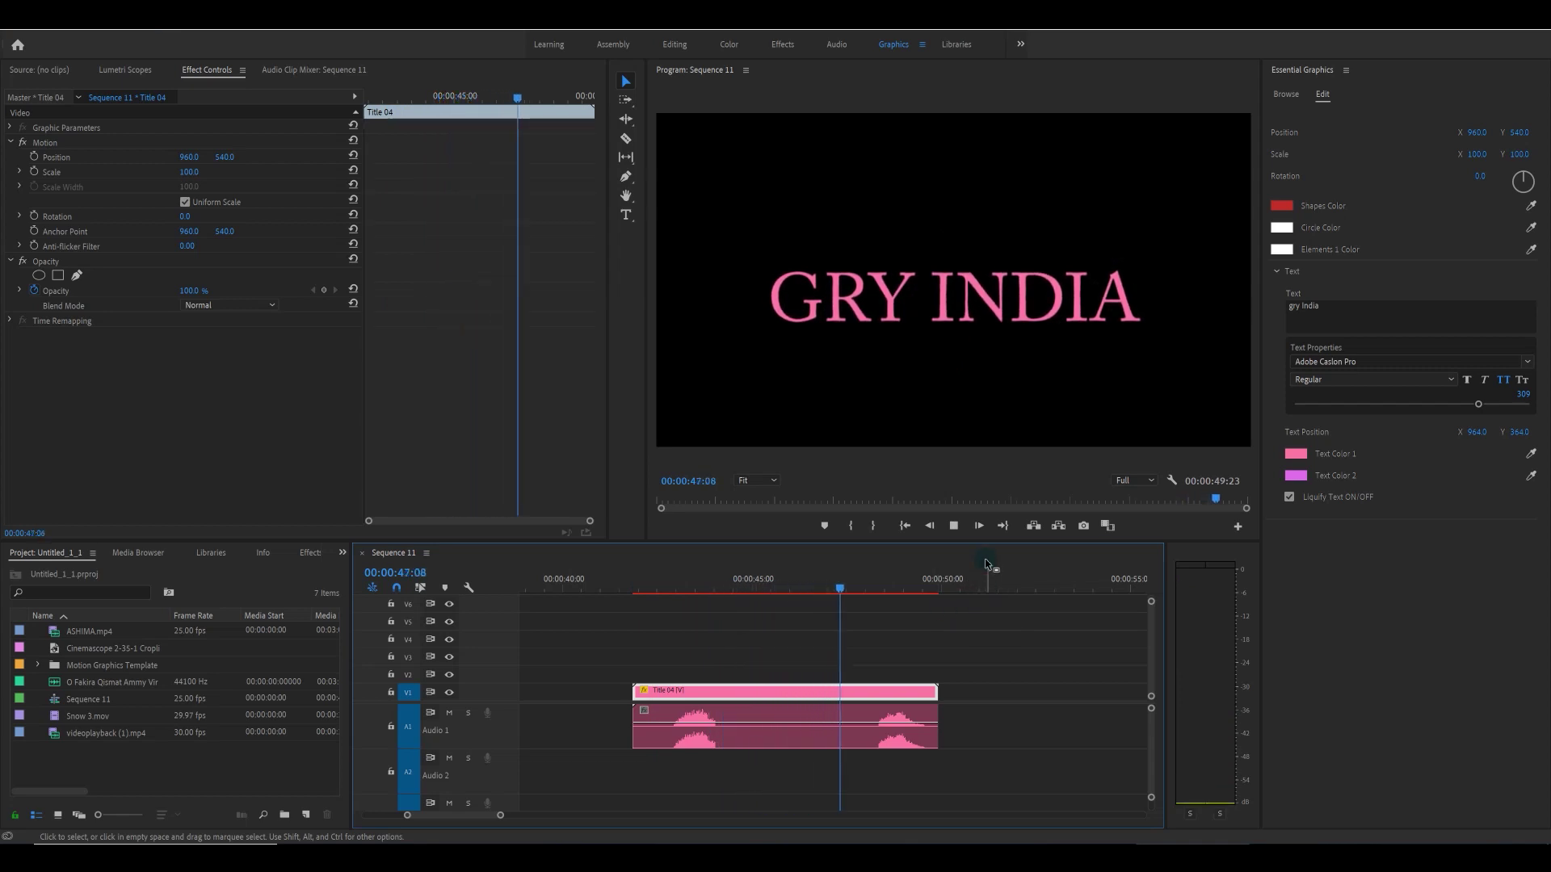
{"action": "key", "text": "space"}
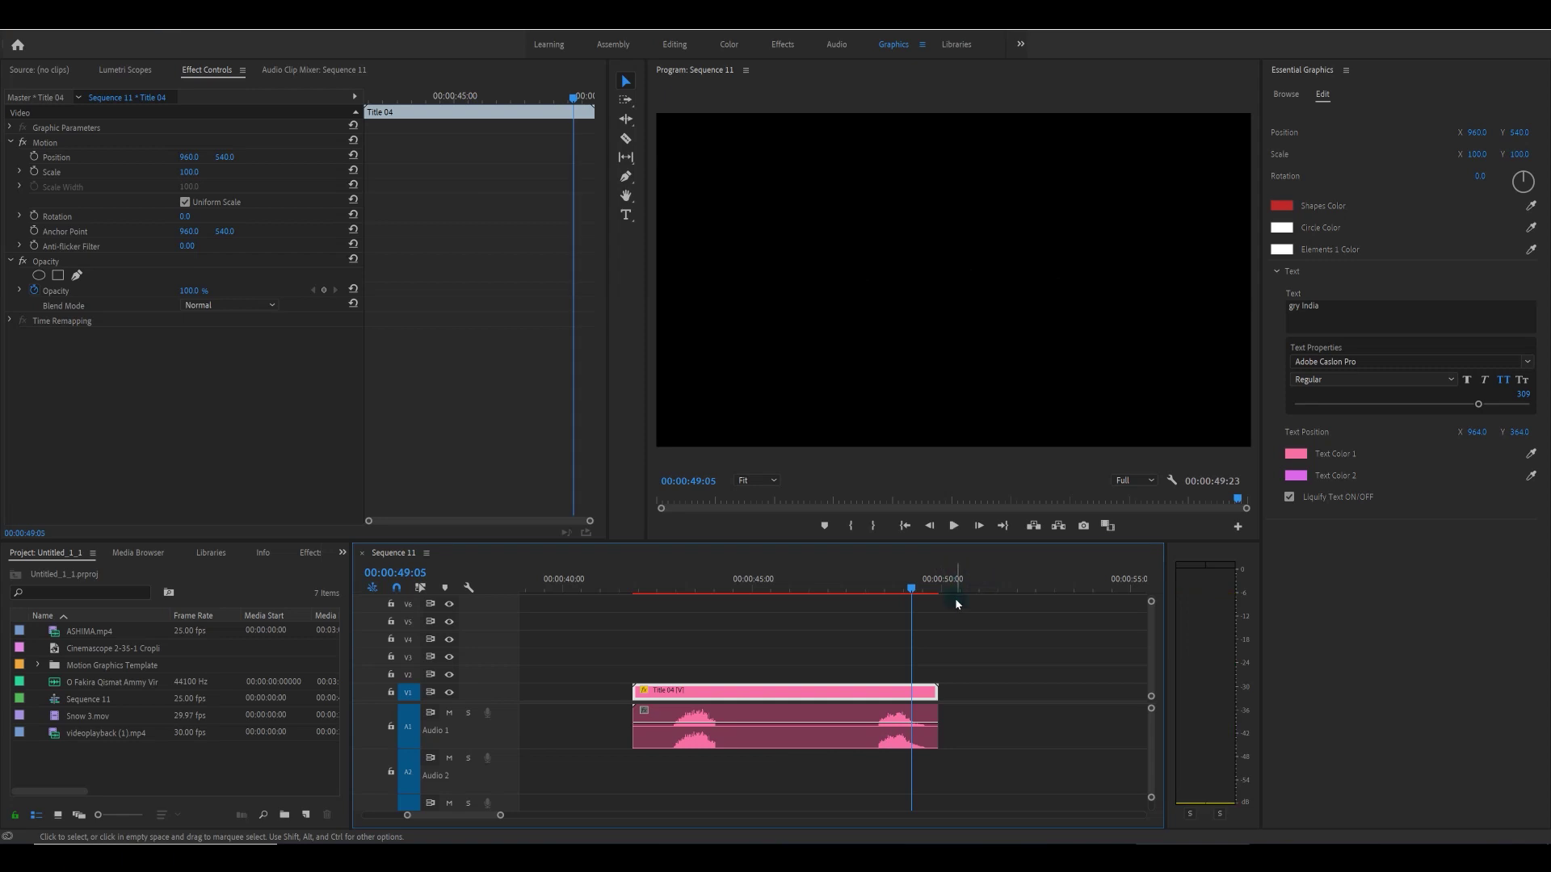
{"action": "left_click", "coordinate": [822, 590]}
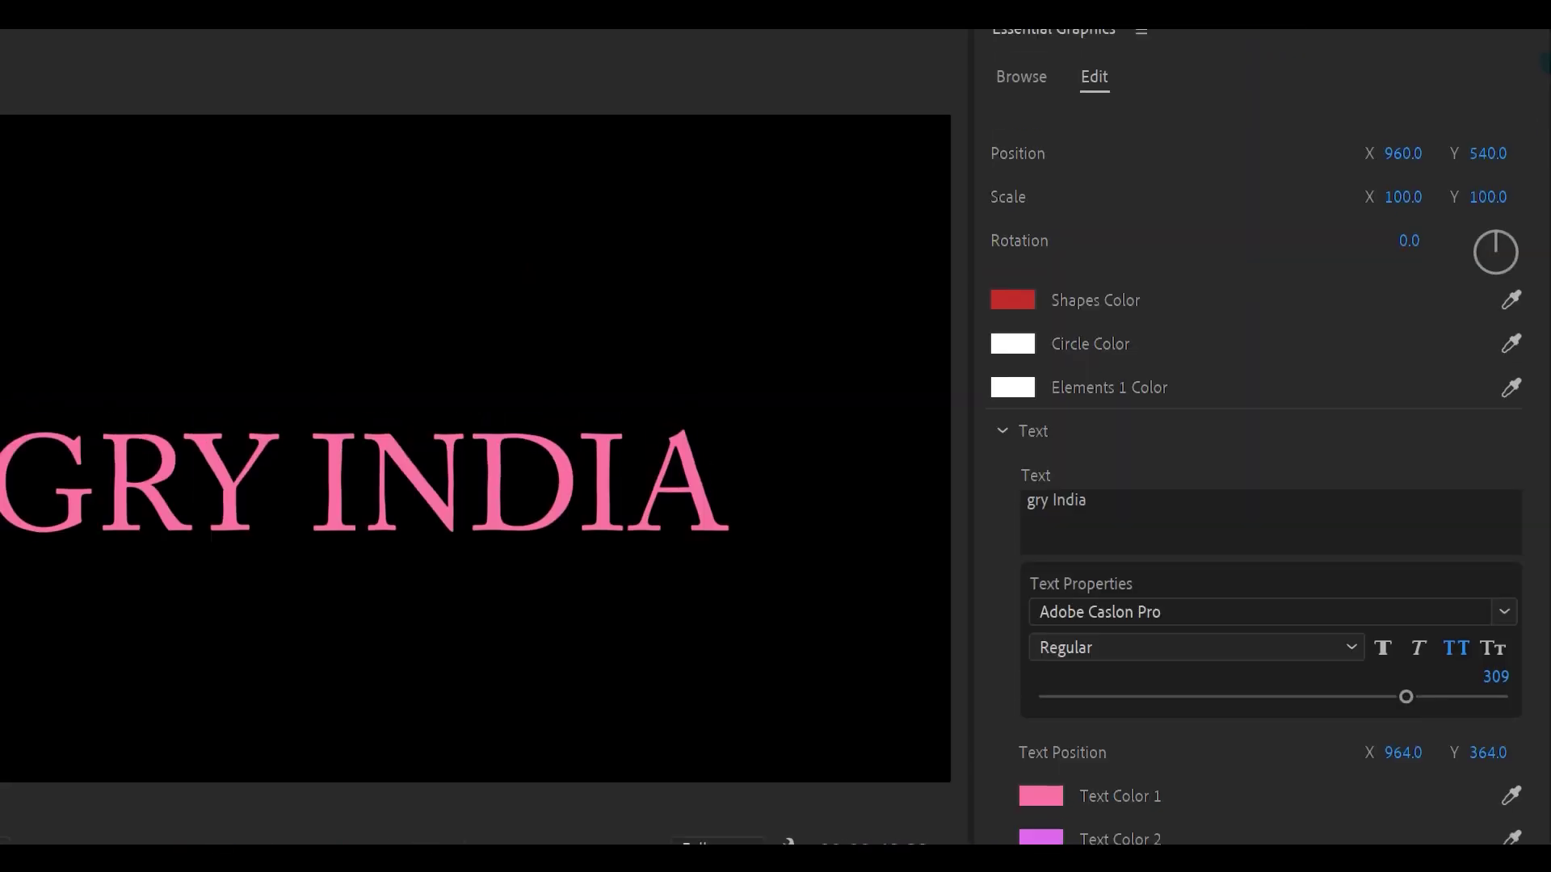
{"action": "mouse_move", "coordinate": [1403, 197]}
{"action": "left_mouse_down"}
{"action": "mouse_move", "coordinate": [1332, 198]}
{"action": "mouse_move", "coordinate": [1426, 207]}
{"action": "left_mouse_up"}
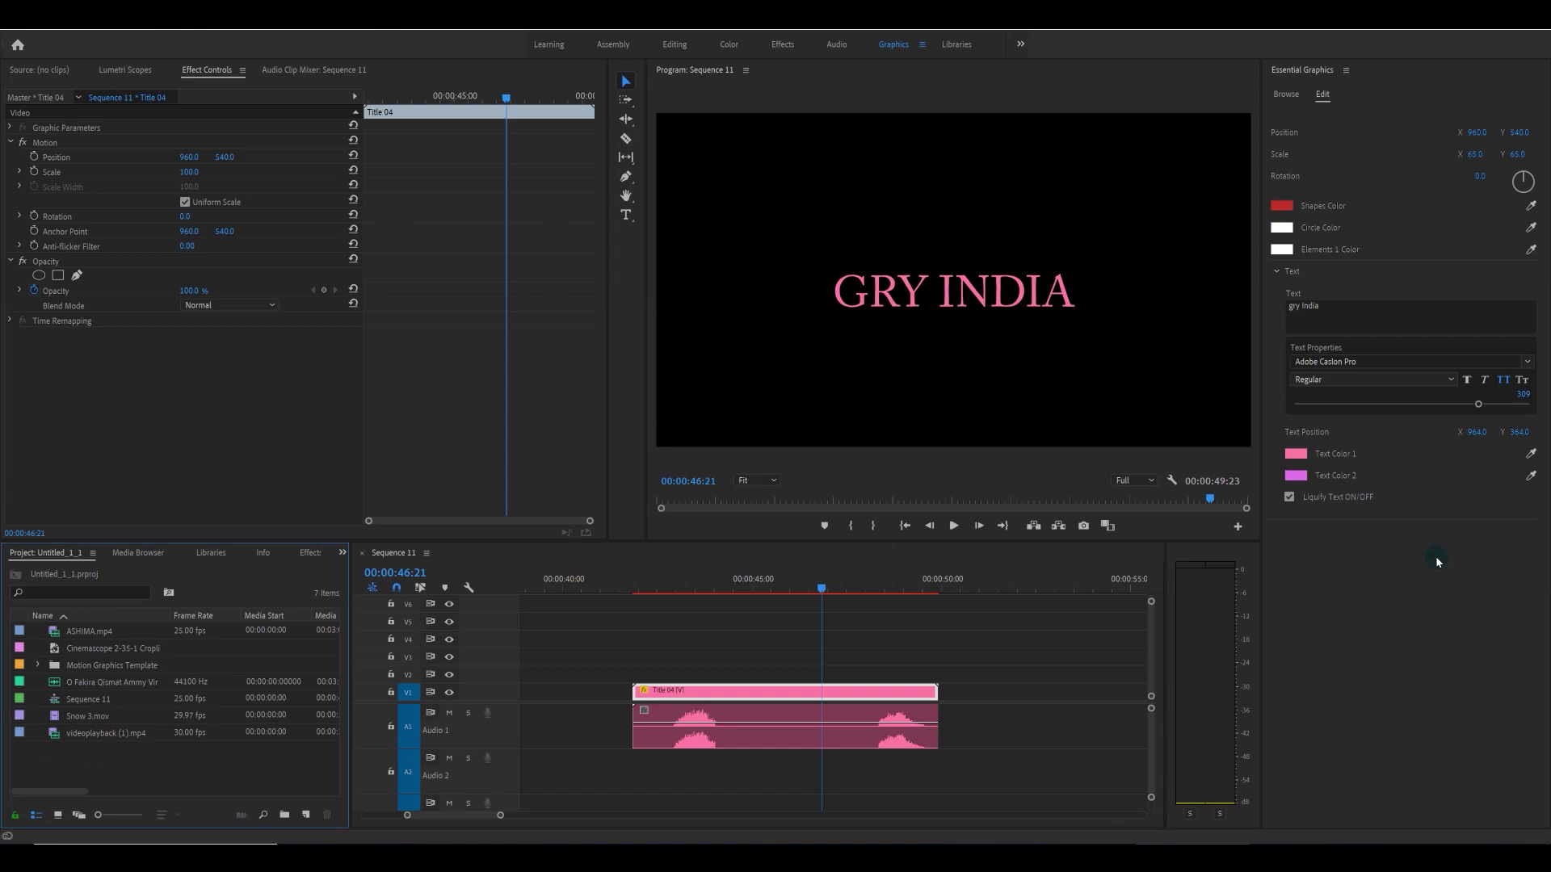
Import Snow 3 and videoplayback (1) from the Desktop LYT folder
{"action": "double_click", "coordinate": [223, 763]}
{"action": "left_click", "coordinate": [353, 295]}
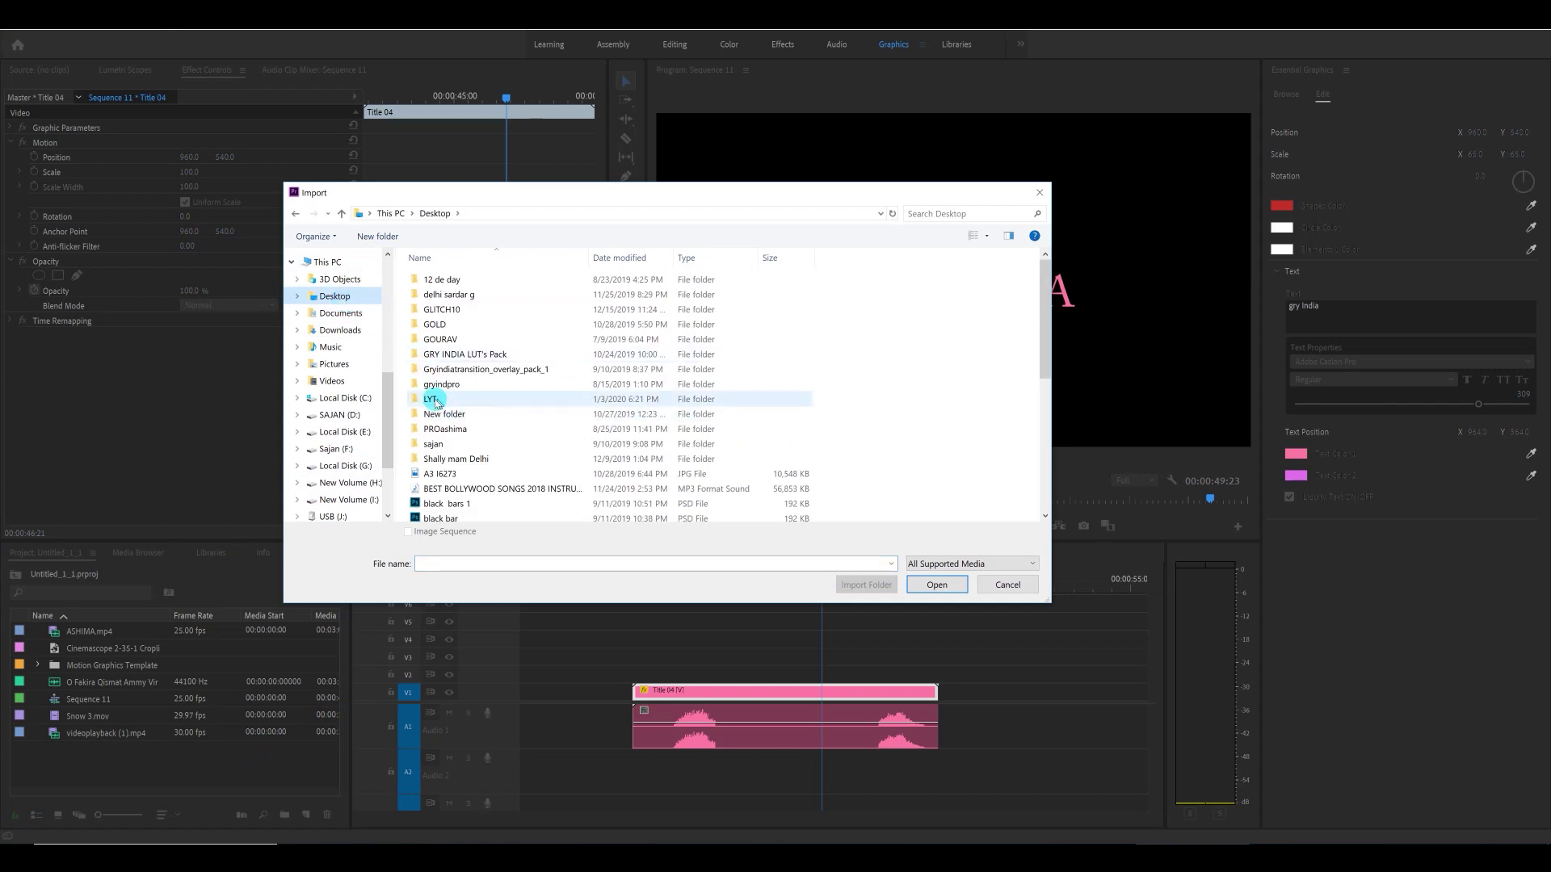
{"action": "double_click", "coordinate": [434, 400]}
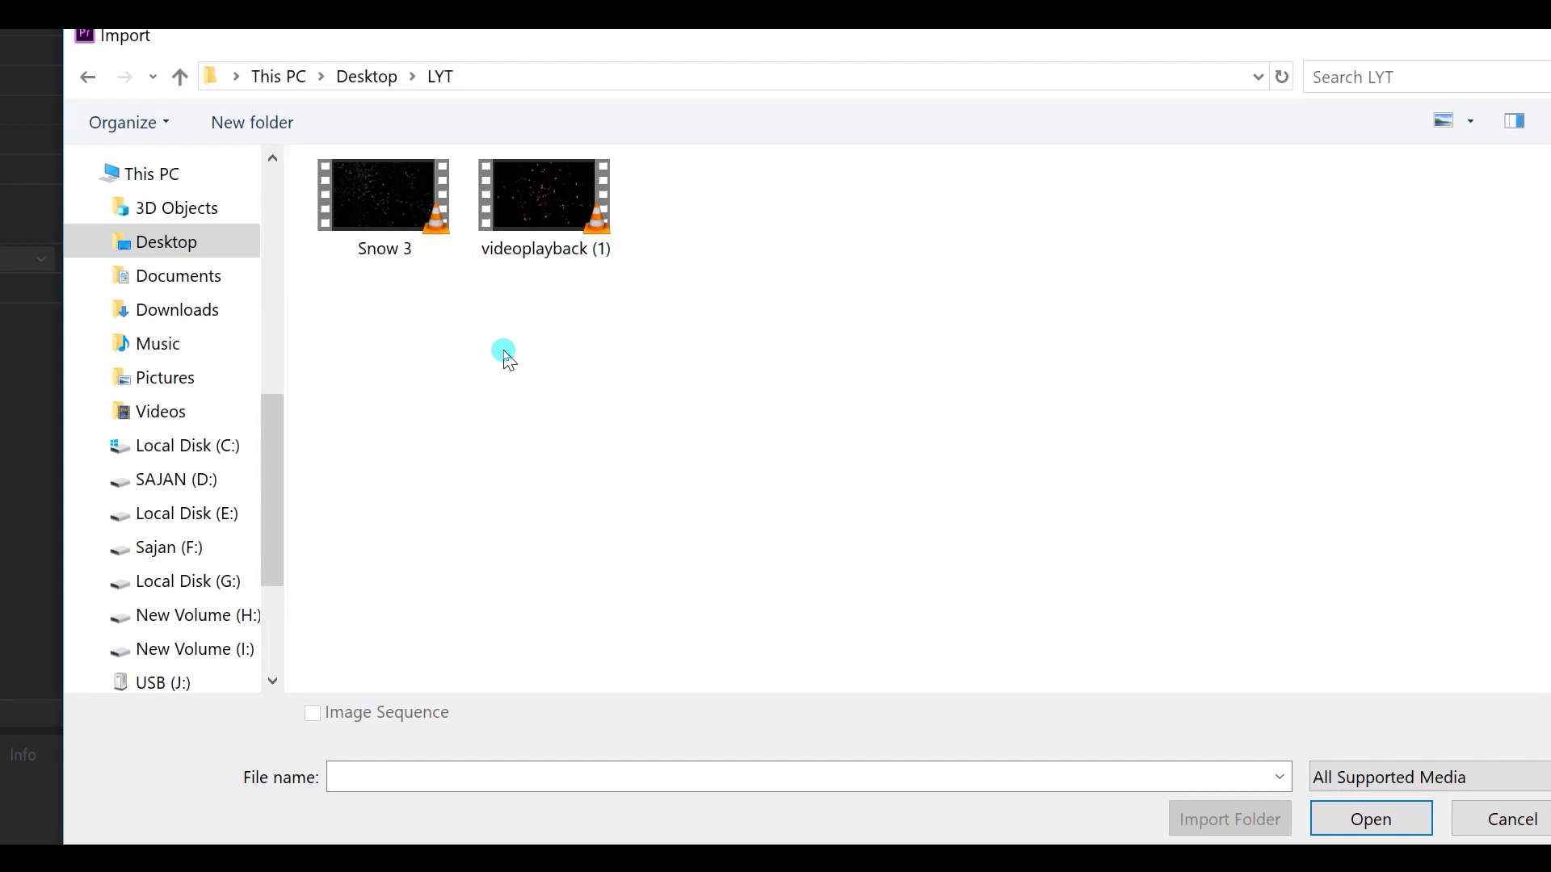
{"action": "left_click", "coordinate": [421, 227]}
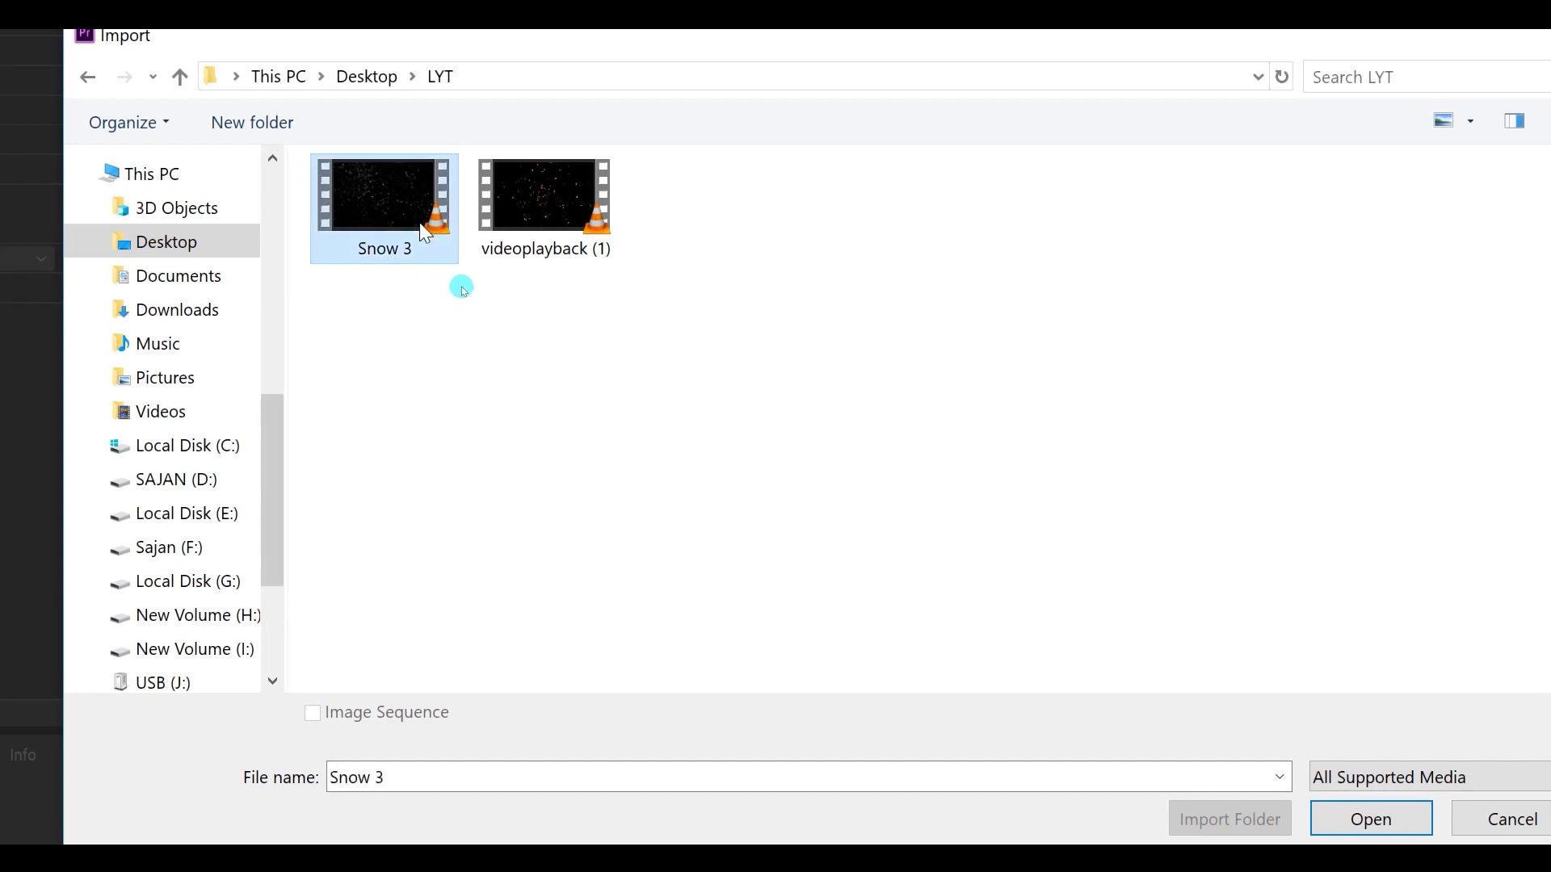
{"action": "left_click", "coordinate": [580, 202], "text": "ctrl"}
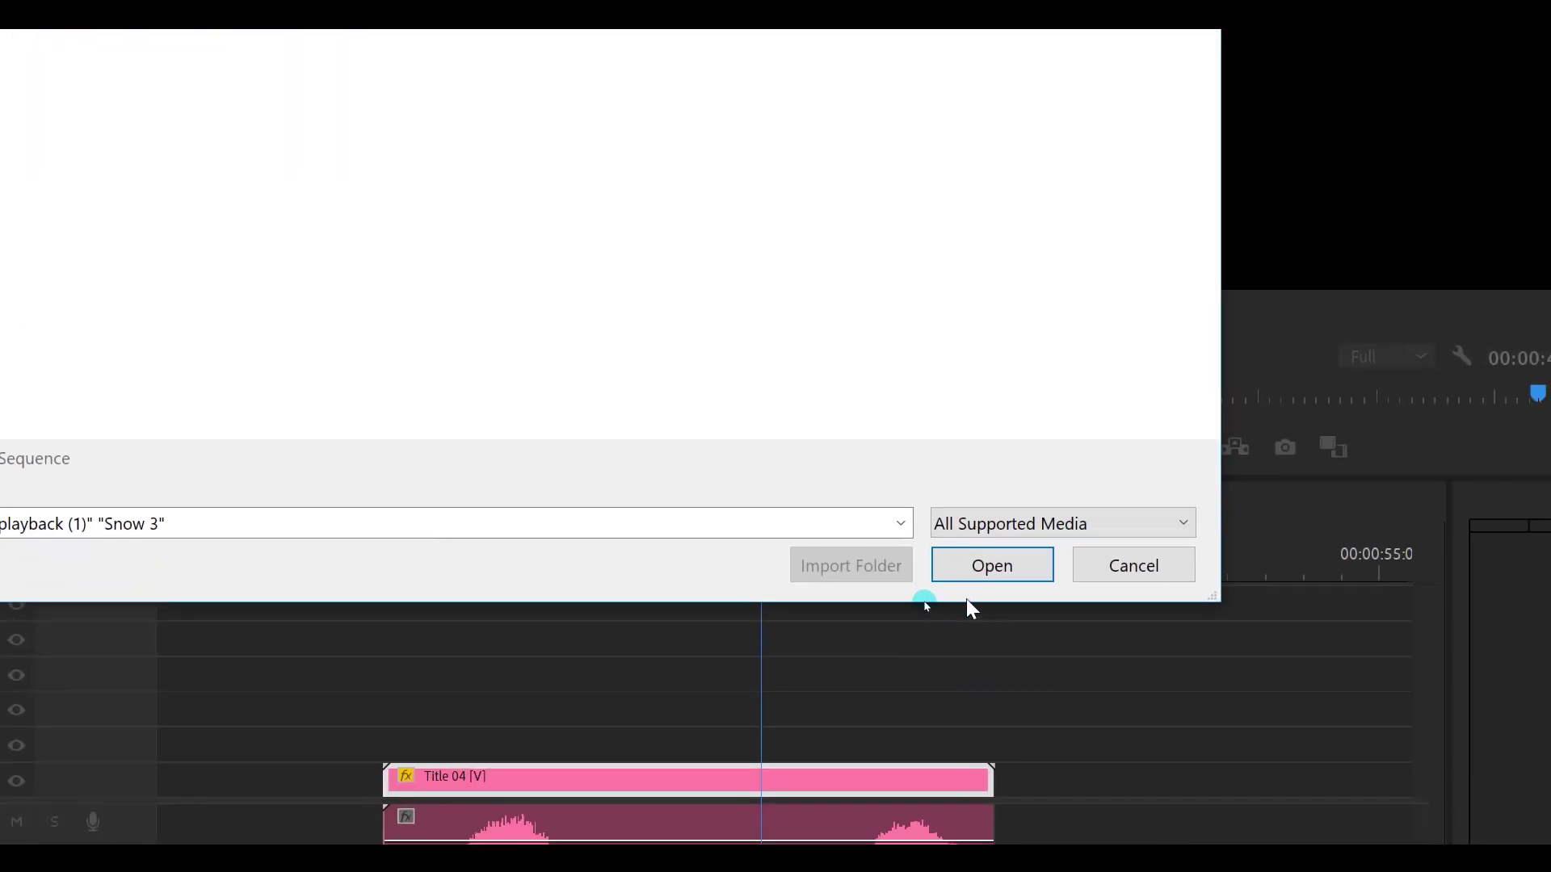
{"action": "left_click", "coordinate": [985, 565]}
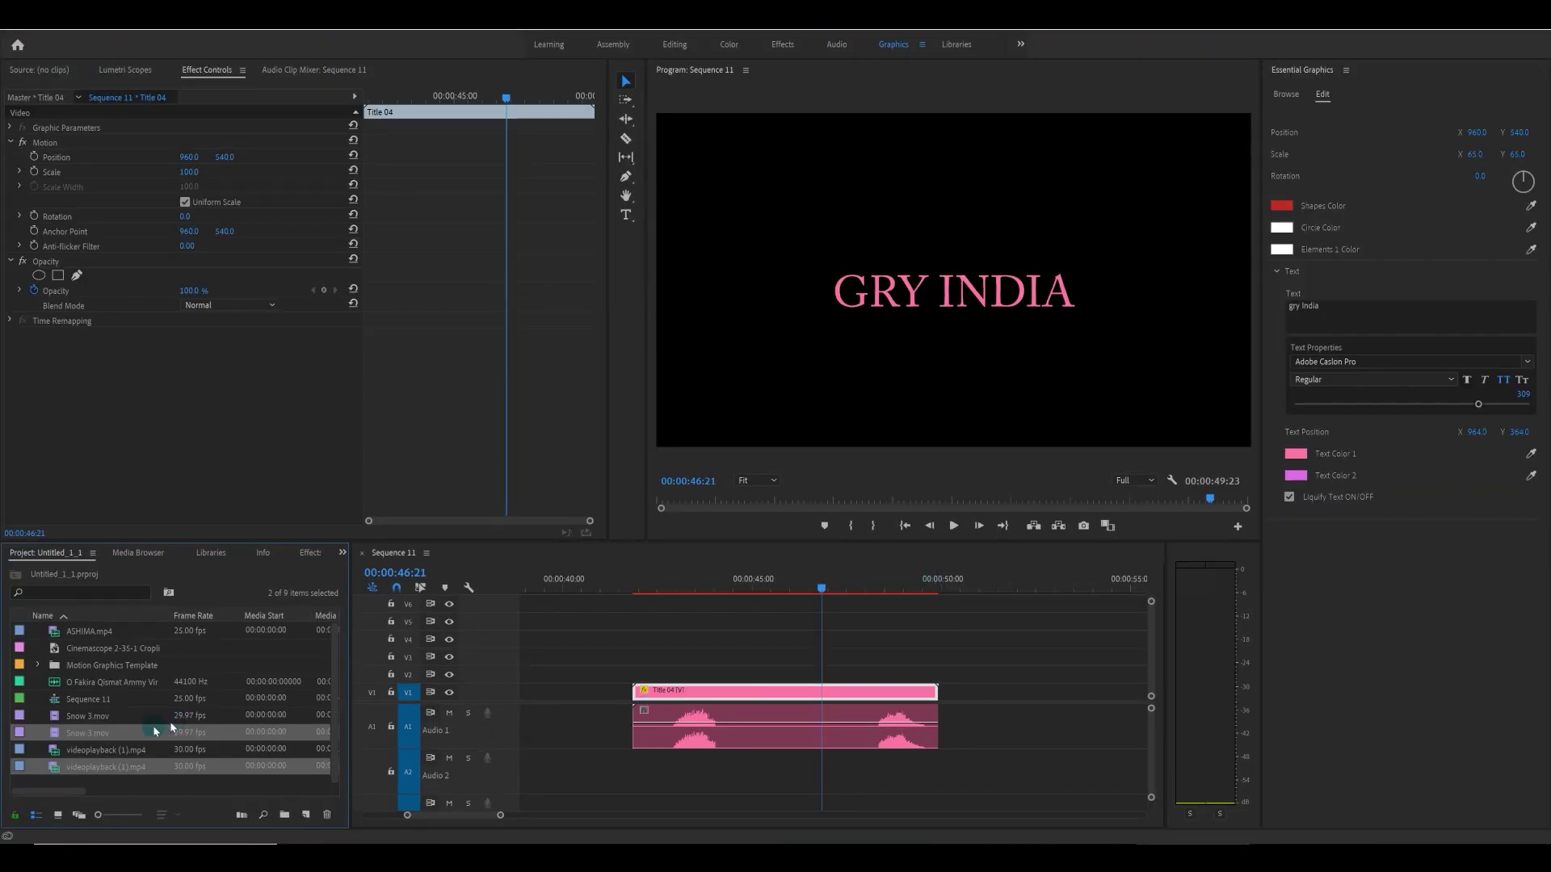
Place Snow 3.mov on V2 above Title 04 and show its Effect Controls
{"action": "double_click", "coordinate": [50, 735]}
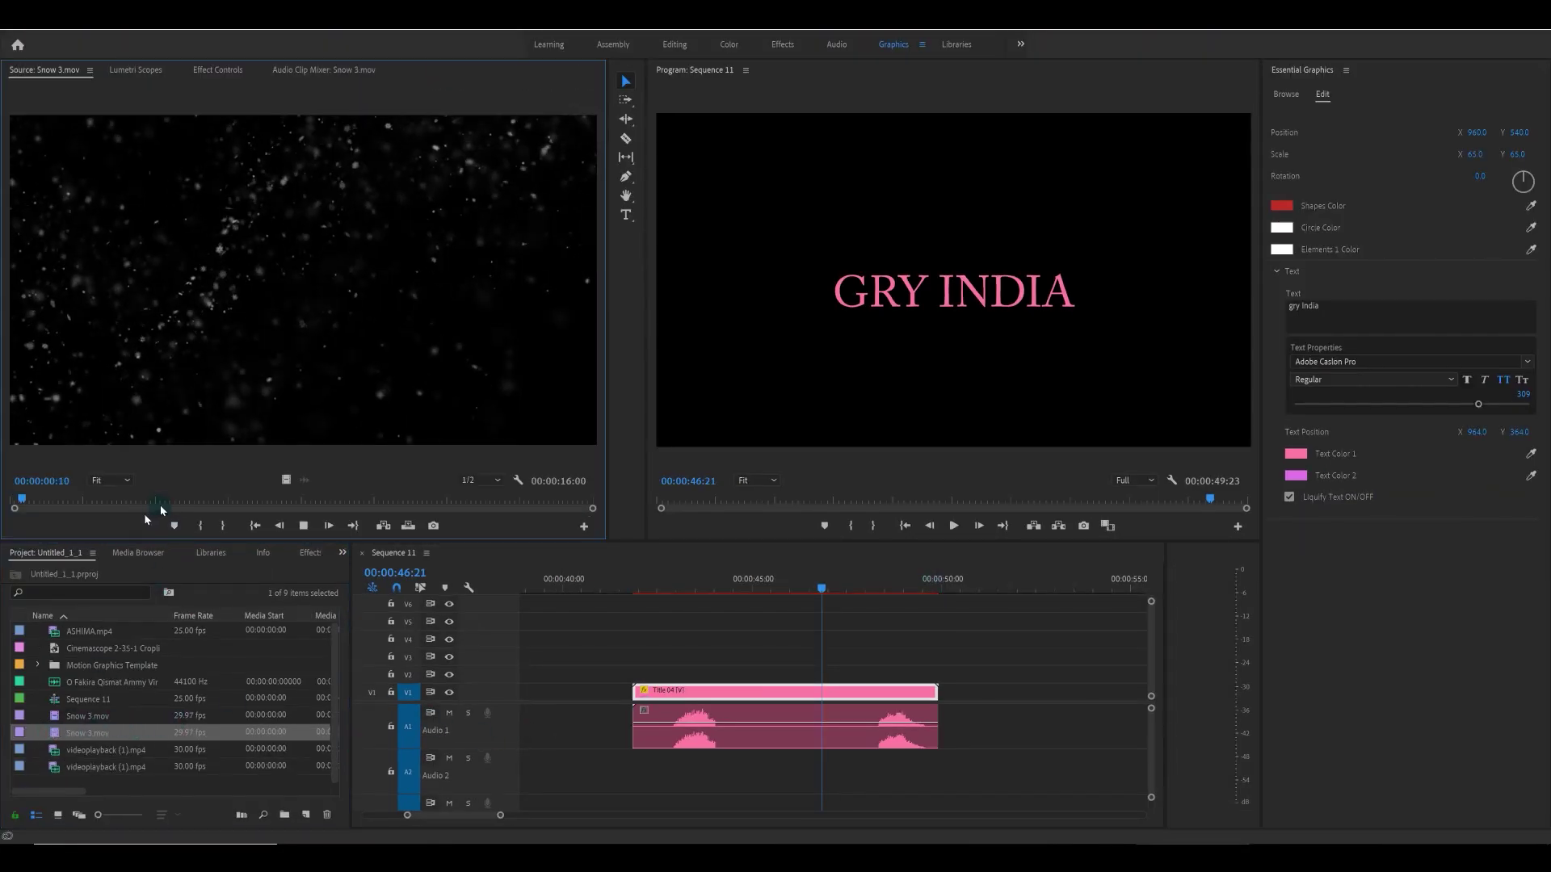
{"action": "mouse_move", "coordinate": [286, 480]}
{"action": "left_mouse_down"}
{"action": "mouse_move", "coordinate": [827, 701]}
{"action": "mouse_move", "coordinate": [703, 630]}
{"action": "left_mouse_up"}
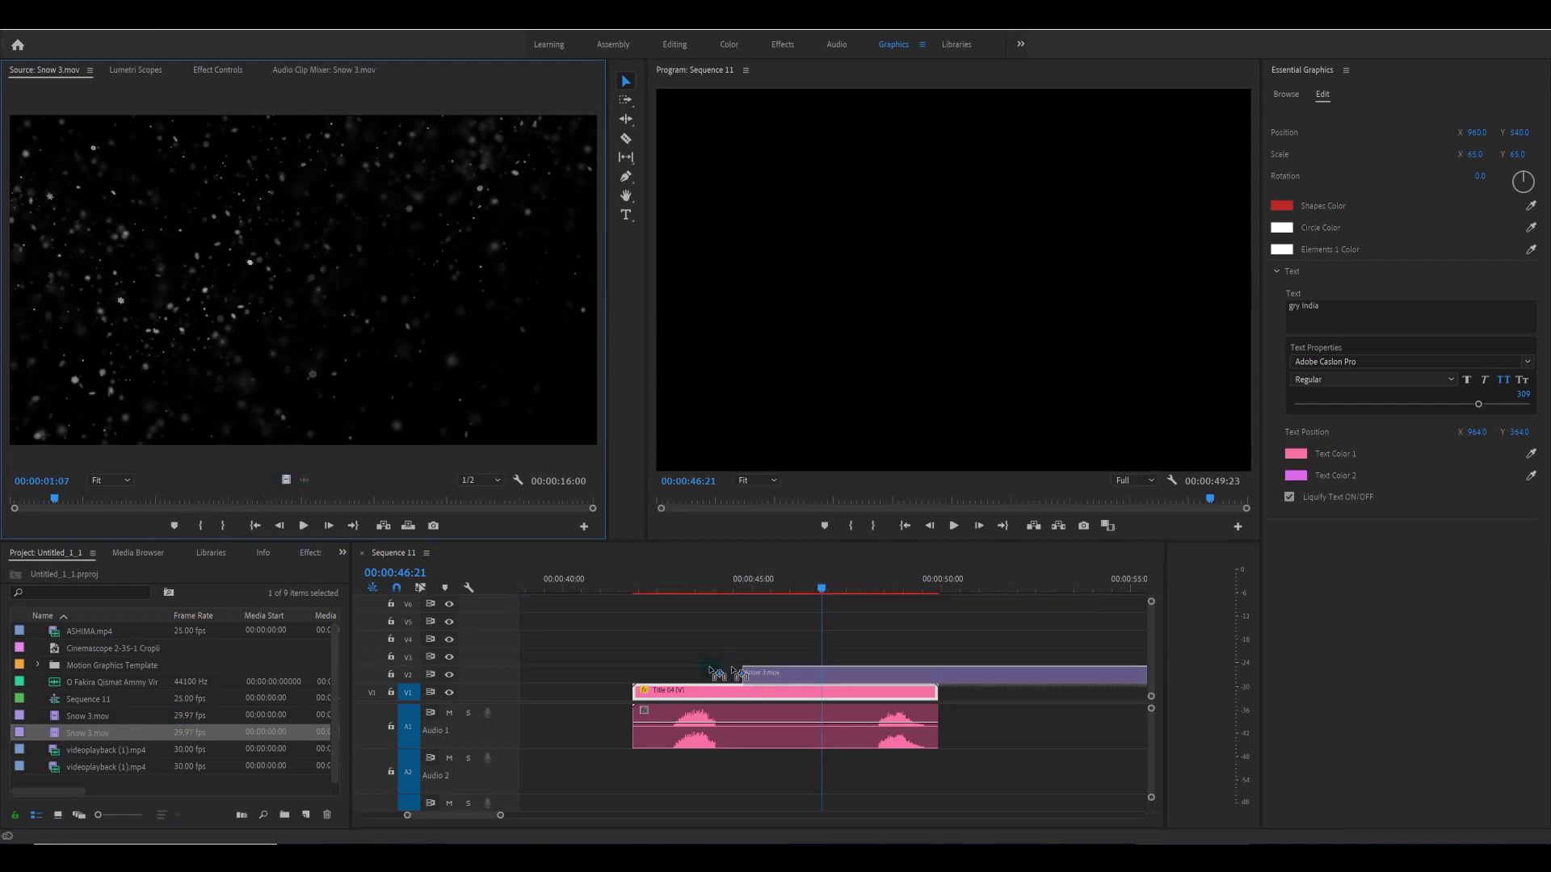
{"action": "left_click", "coordinate": [727, 587]}
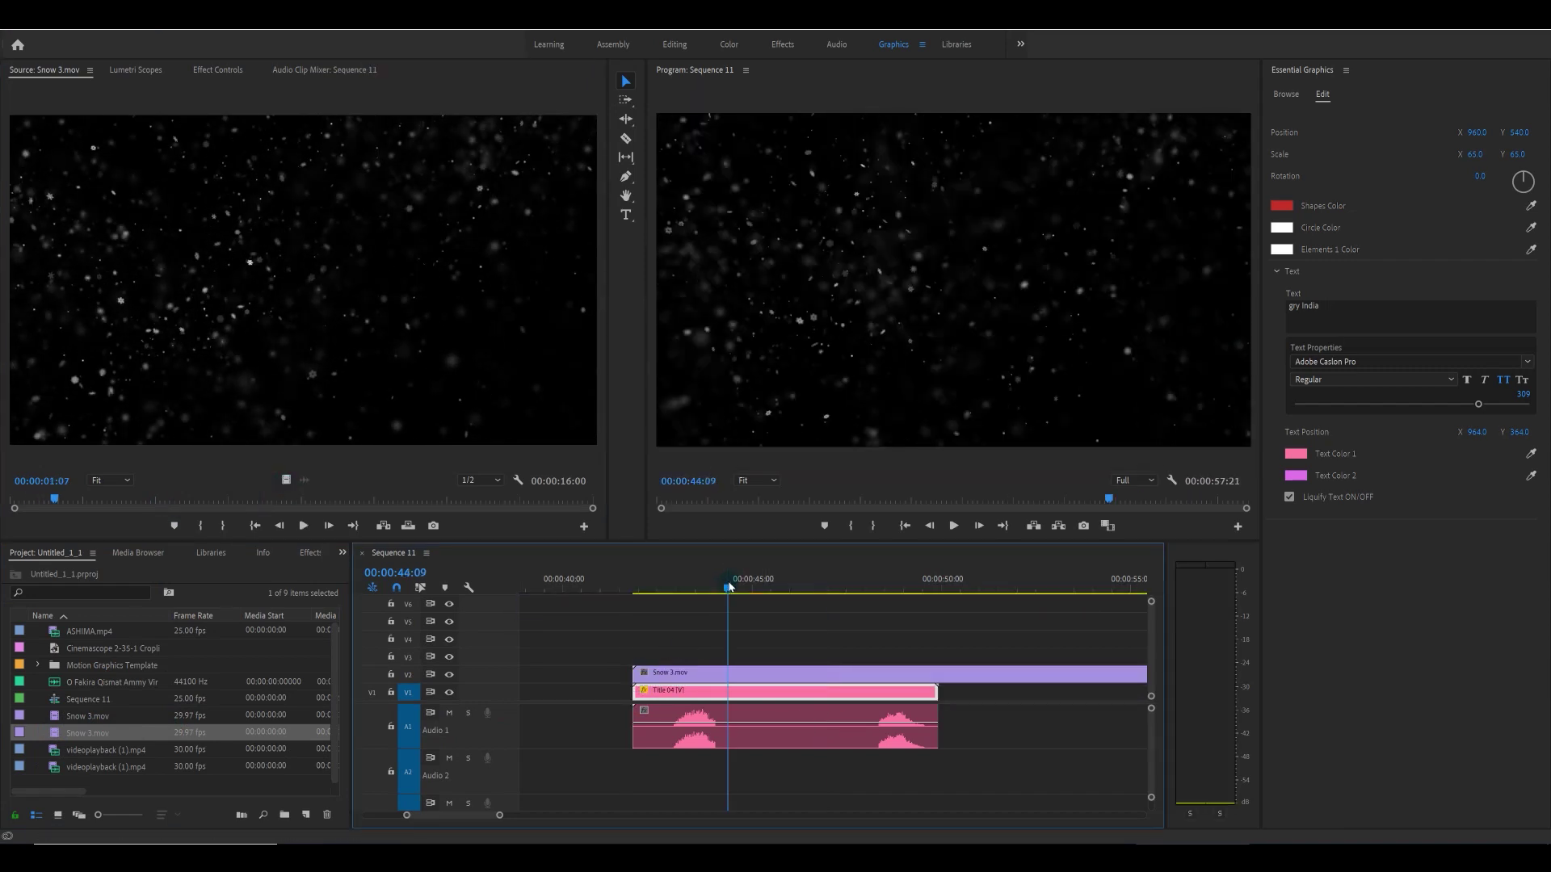
{"action": "left_click", "coordinate": [800, 674]}
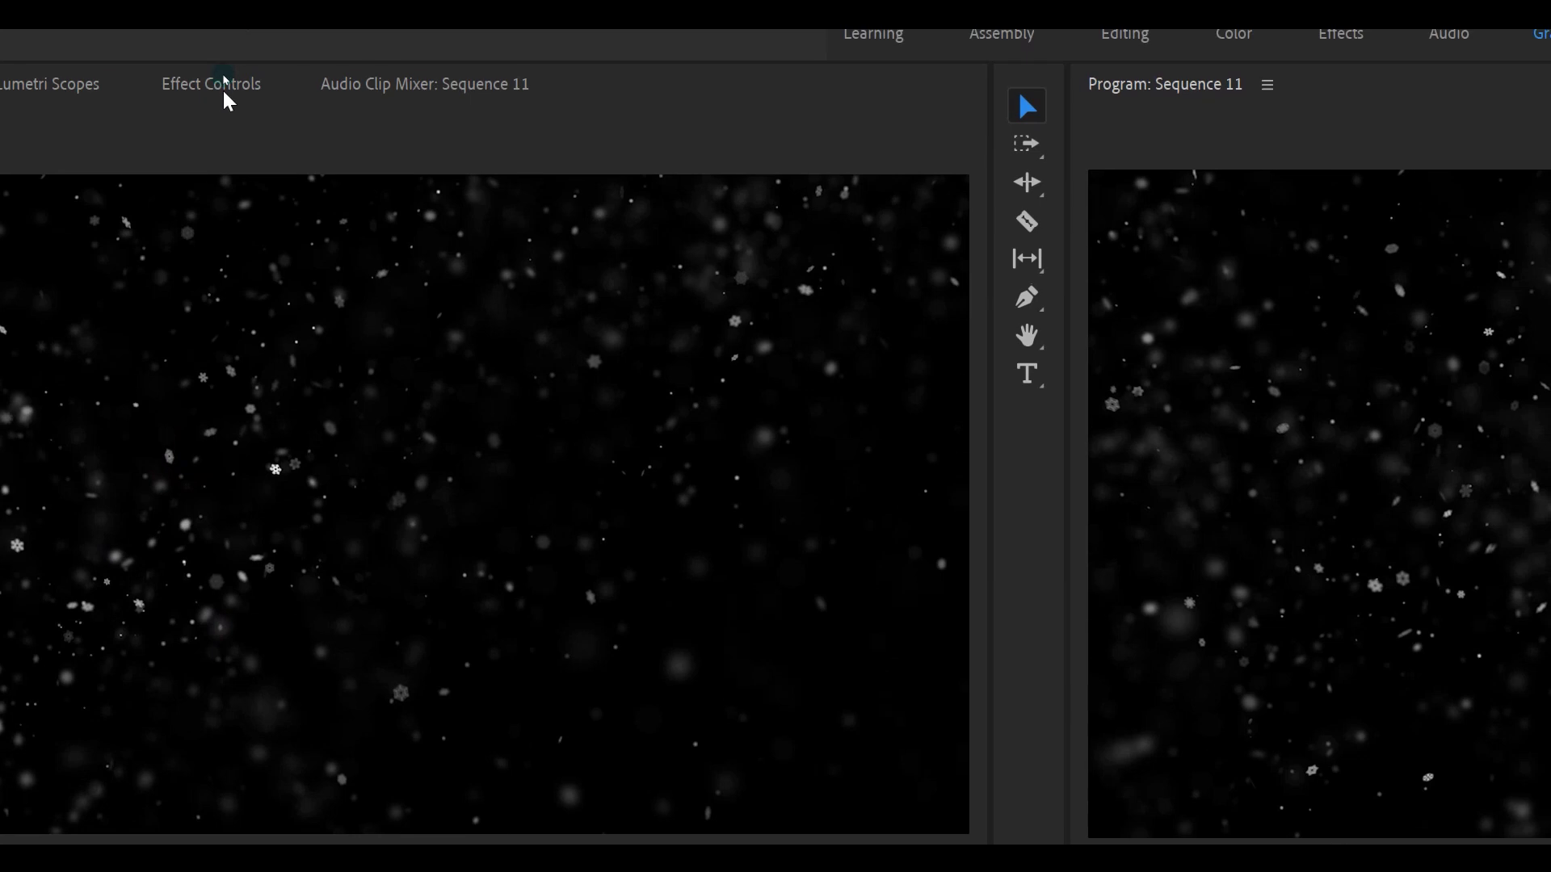
{"action": "left_click", "coordinate": [224, 91]}
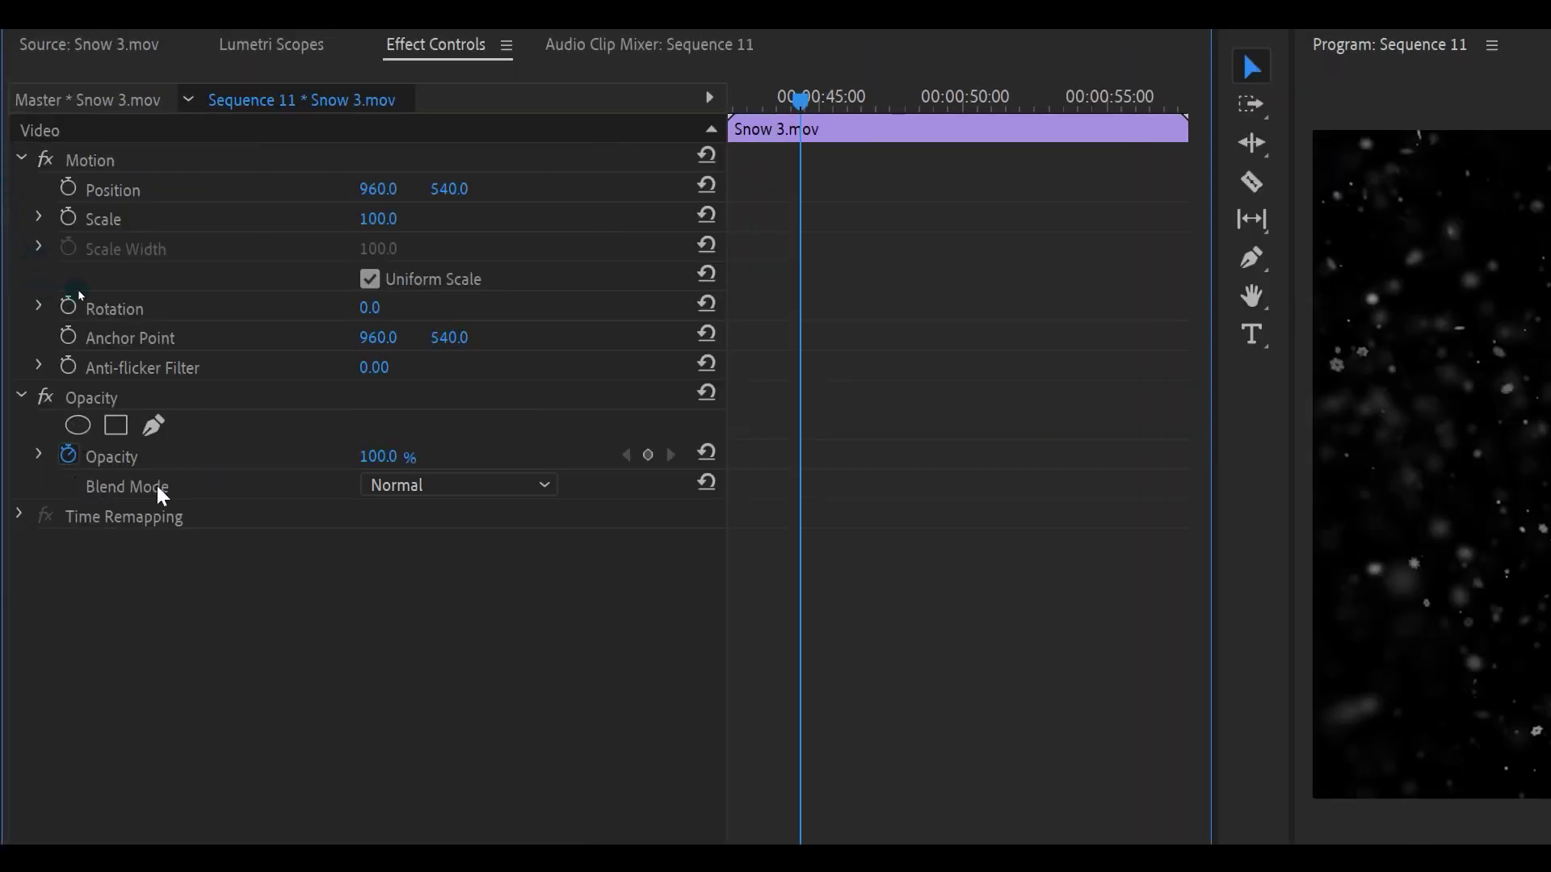
{"action": "left_click", "coordinate": [483, 483]}
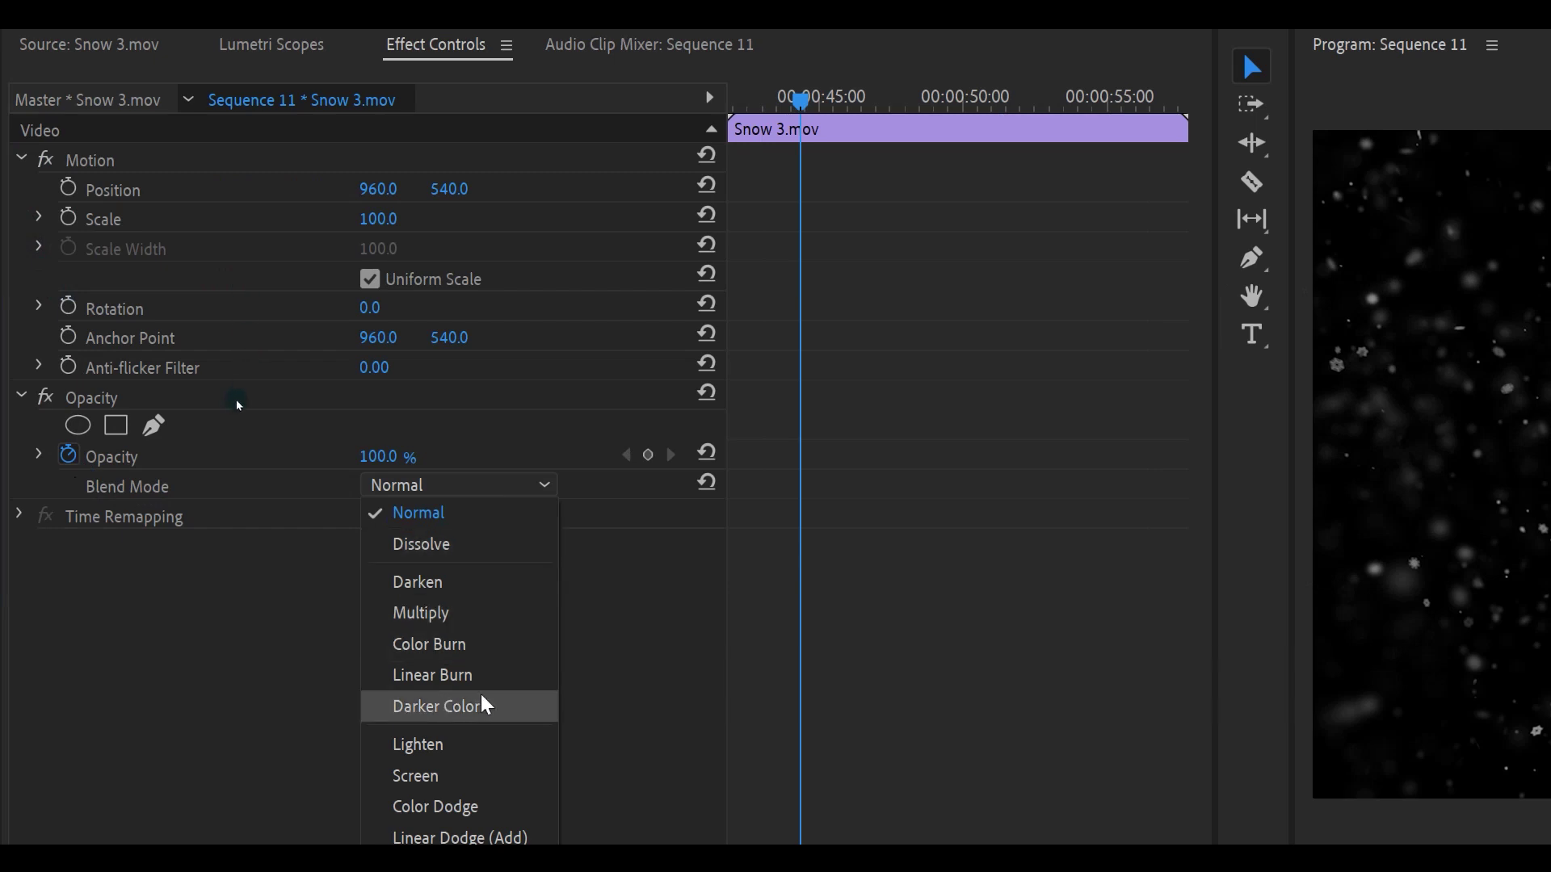
{"action": "left_click", "coordinate": [431, 776]}
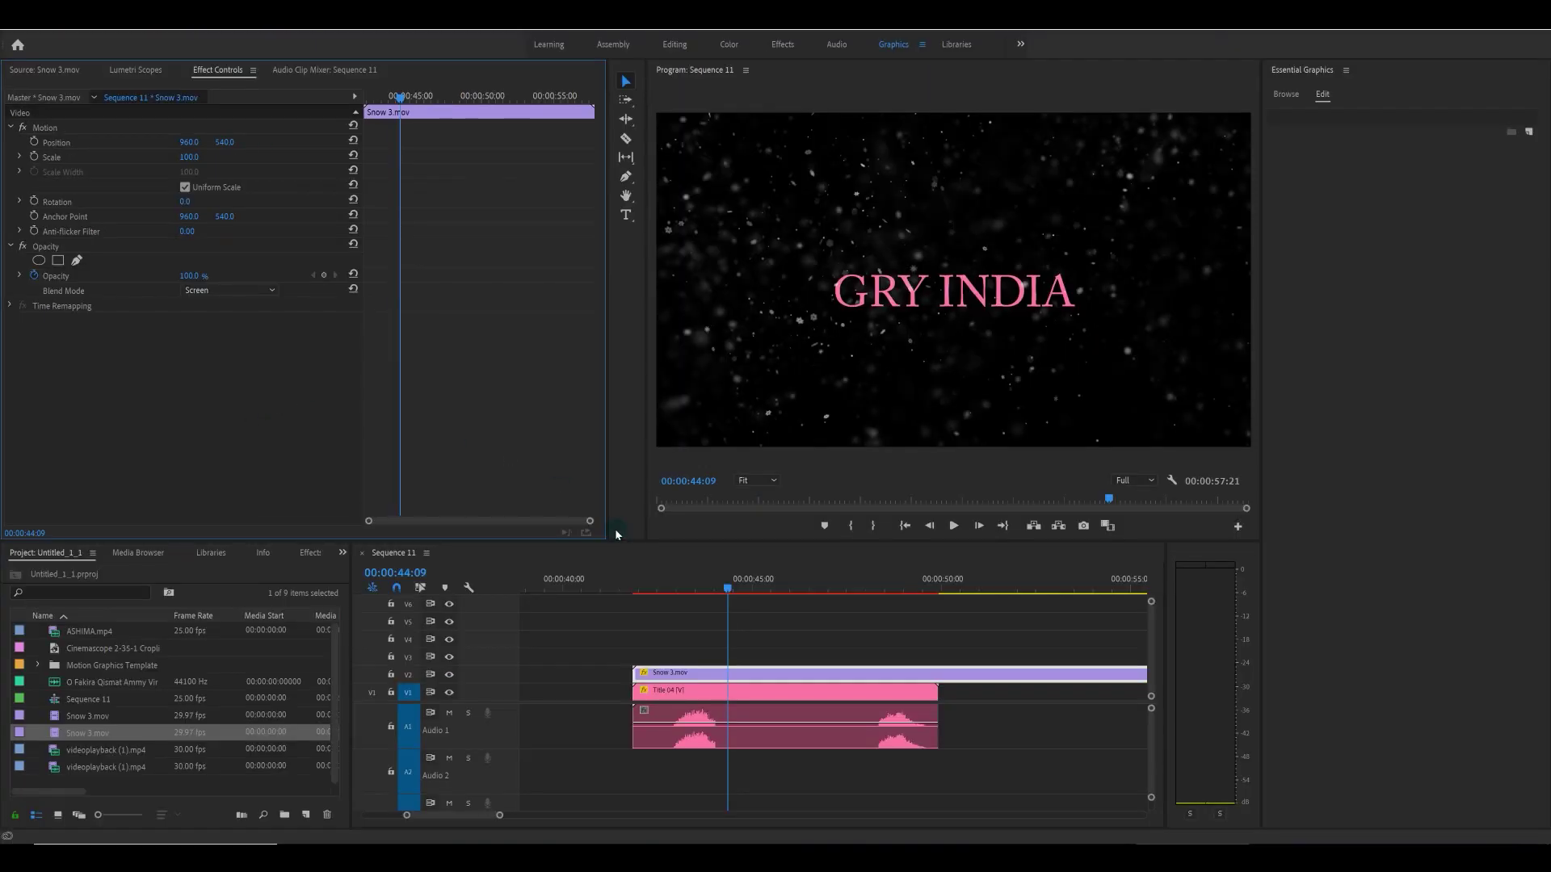
{"action": "left_click", "coordinate": [675, 582]}
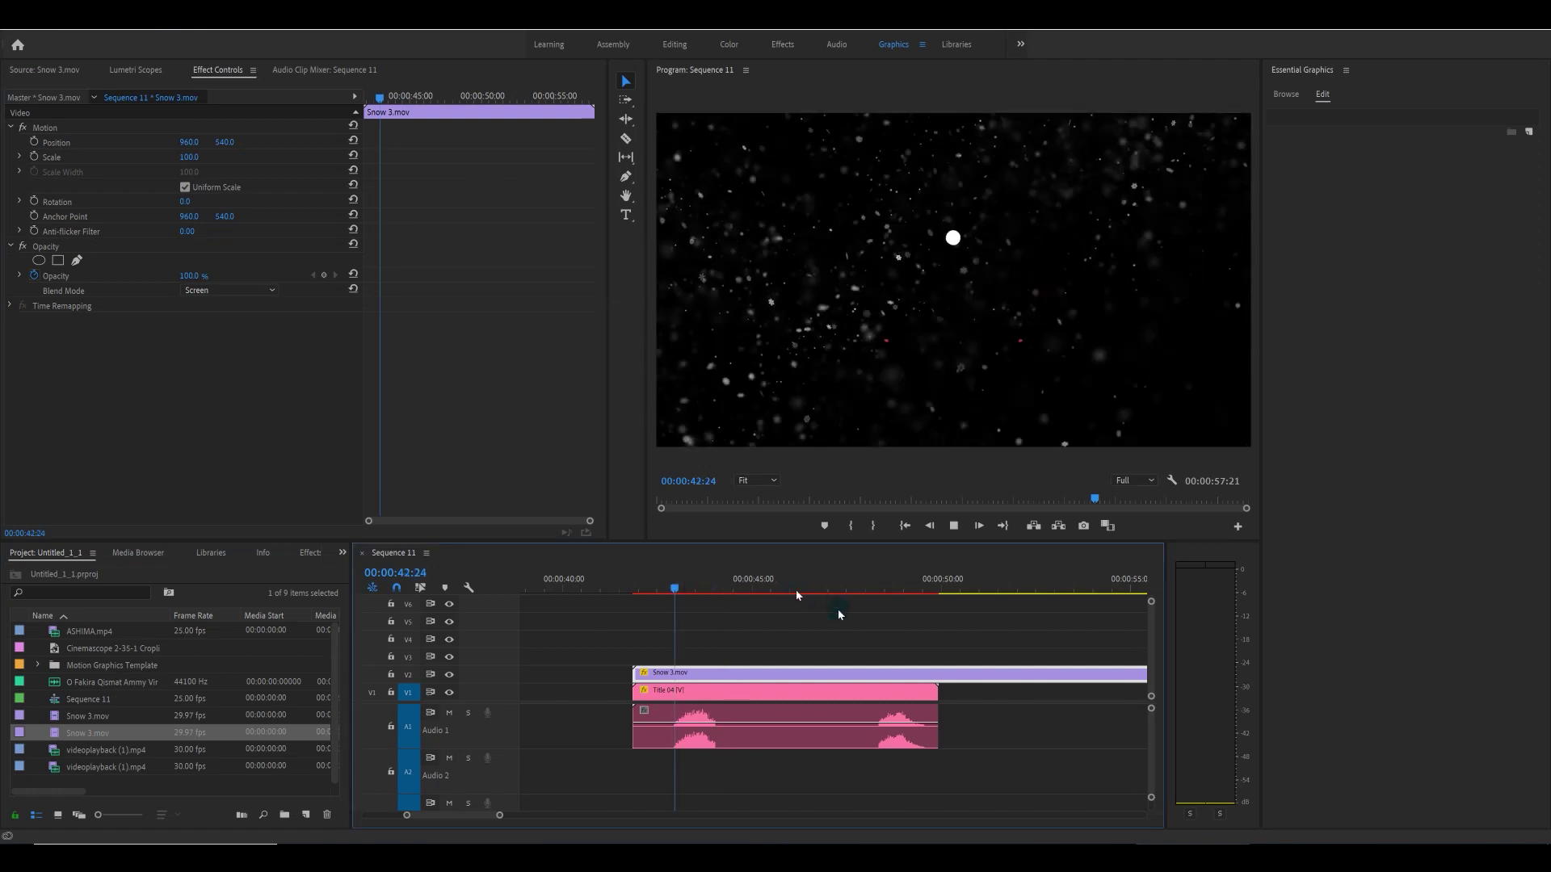
{"action": "key", "text": "space"}
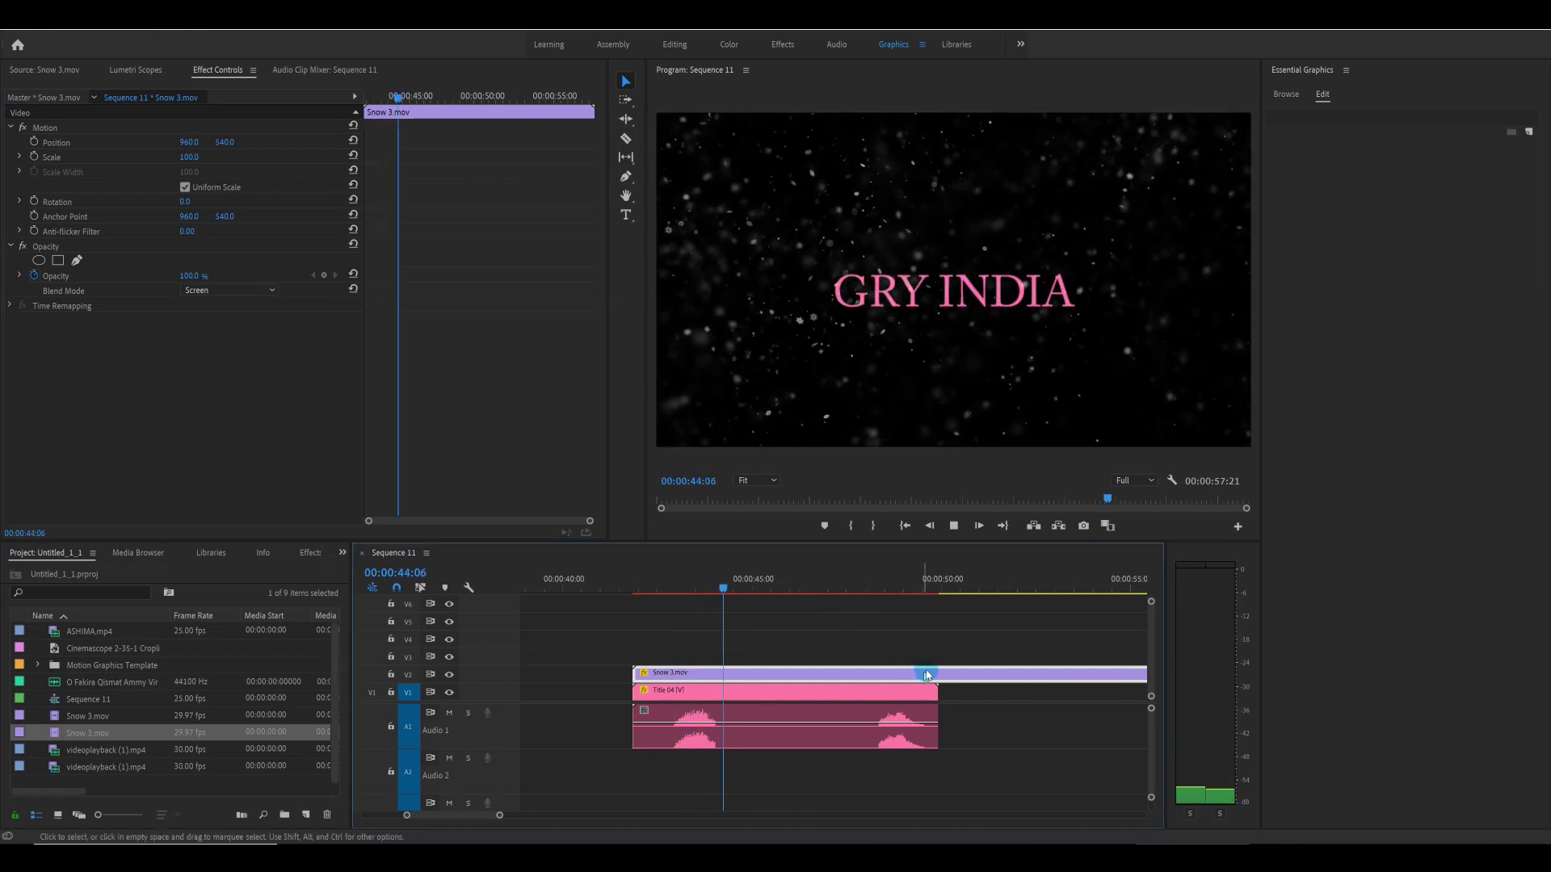
{"action": "key", "text": "space"}
Mark In/Out on videoplayback (1).mp4 and place the trimmed section on V3
{"action": "double_click", "coordinate": [53, 767]}
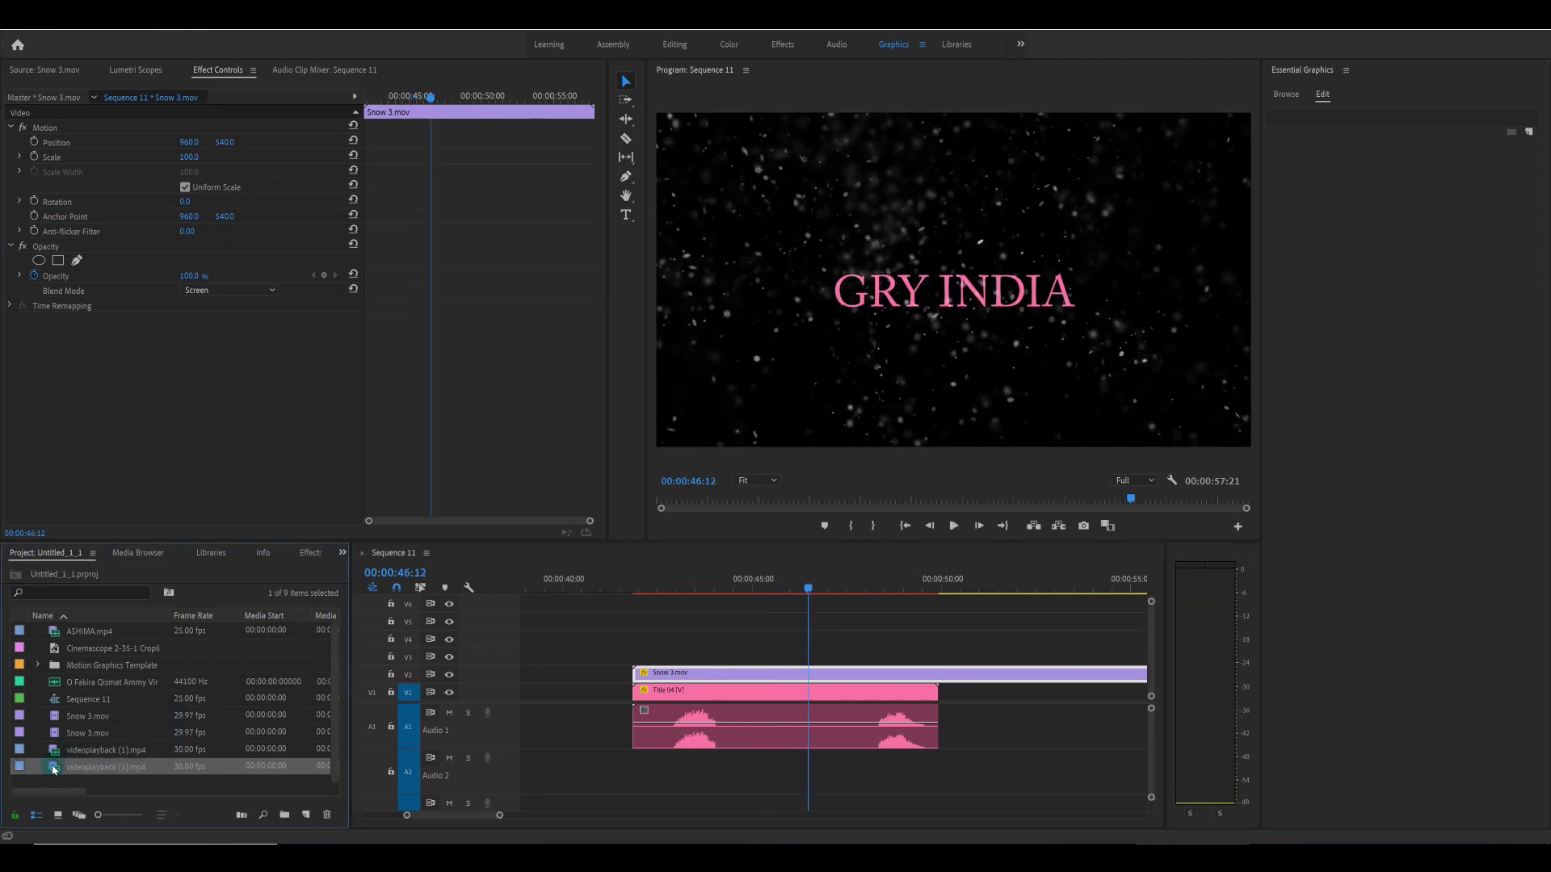
{"action": "key", "text": "space"}
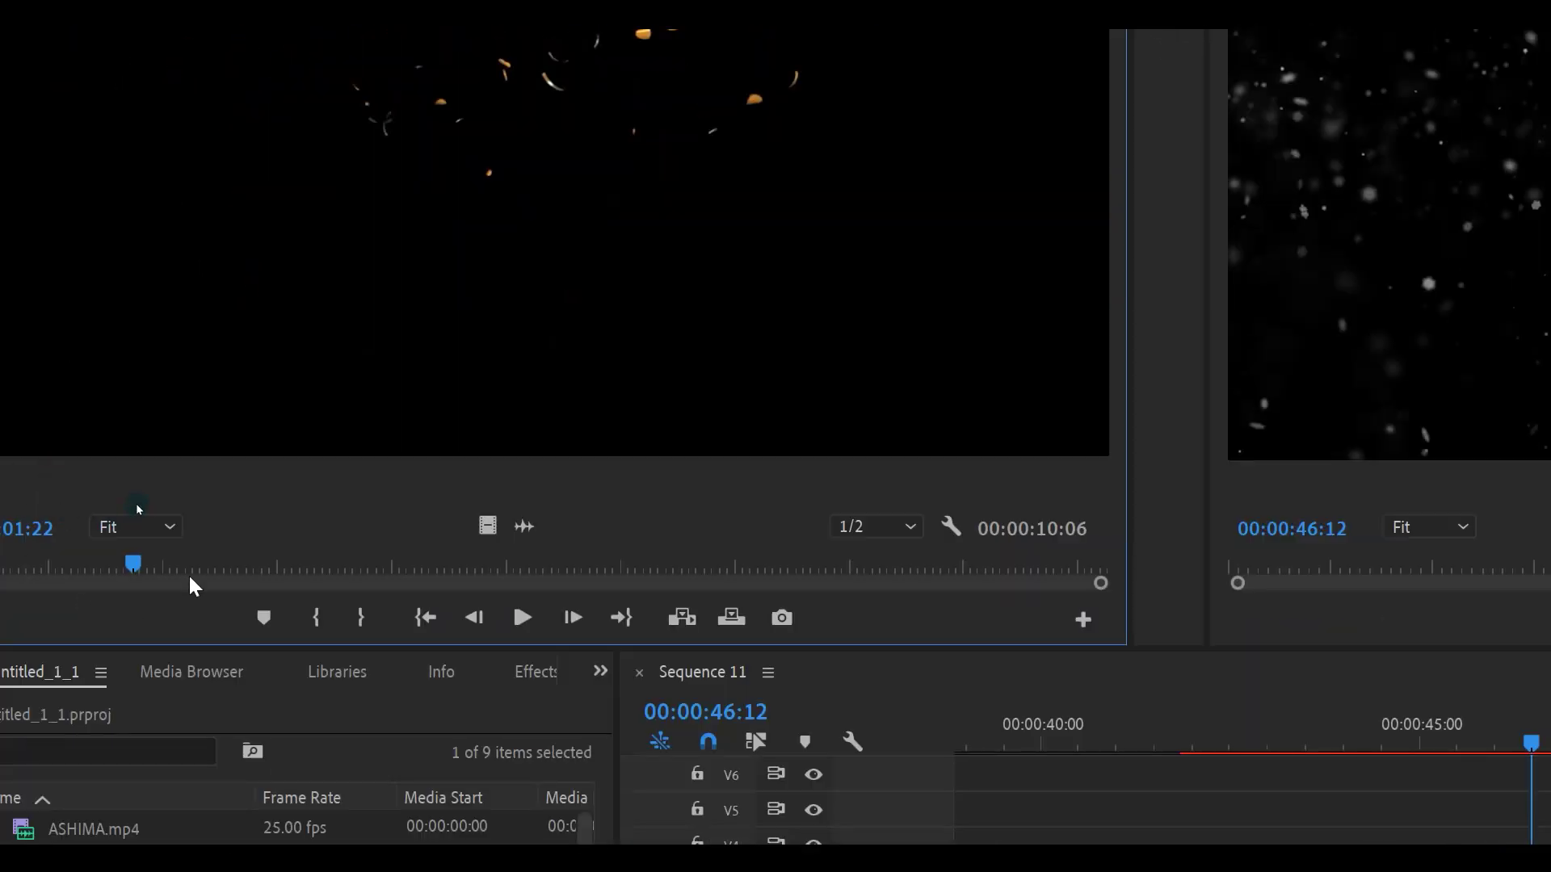
{"action": "left_click_drag", "start_coordinate": [139, 563], "coordinate": [802, 563]}
{"action": "key", "text": "i"}
{"action": "key", "text": "o"}
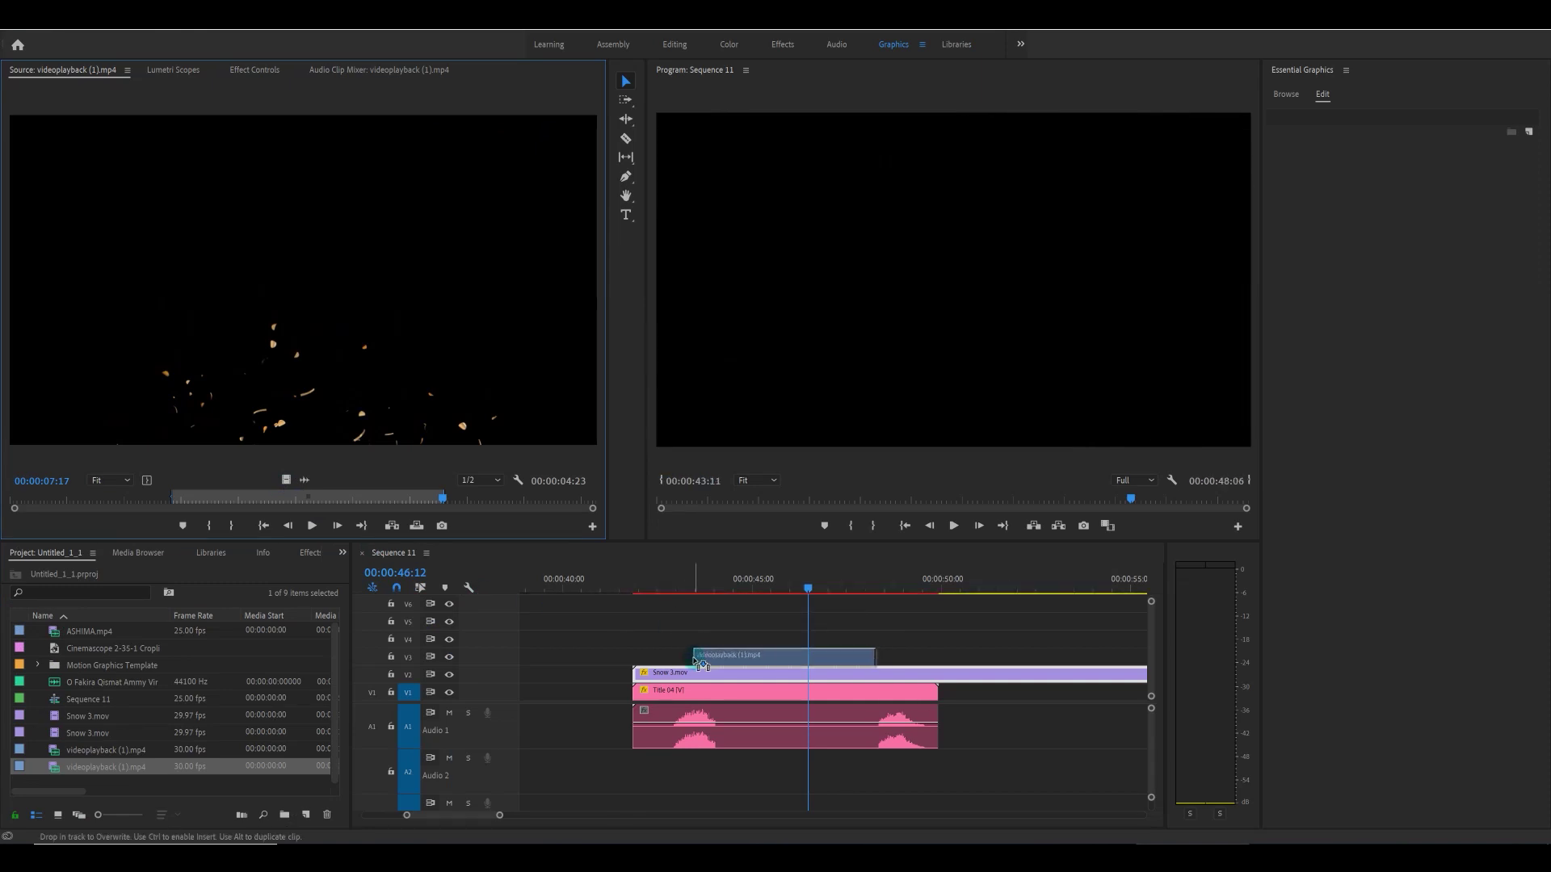
{"action": "left_click_drag", "start_coordinate": [287, 481], "coordinate": [735, 657]}
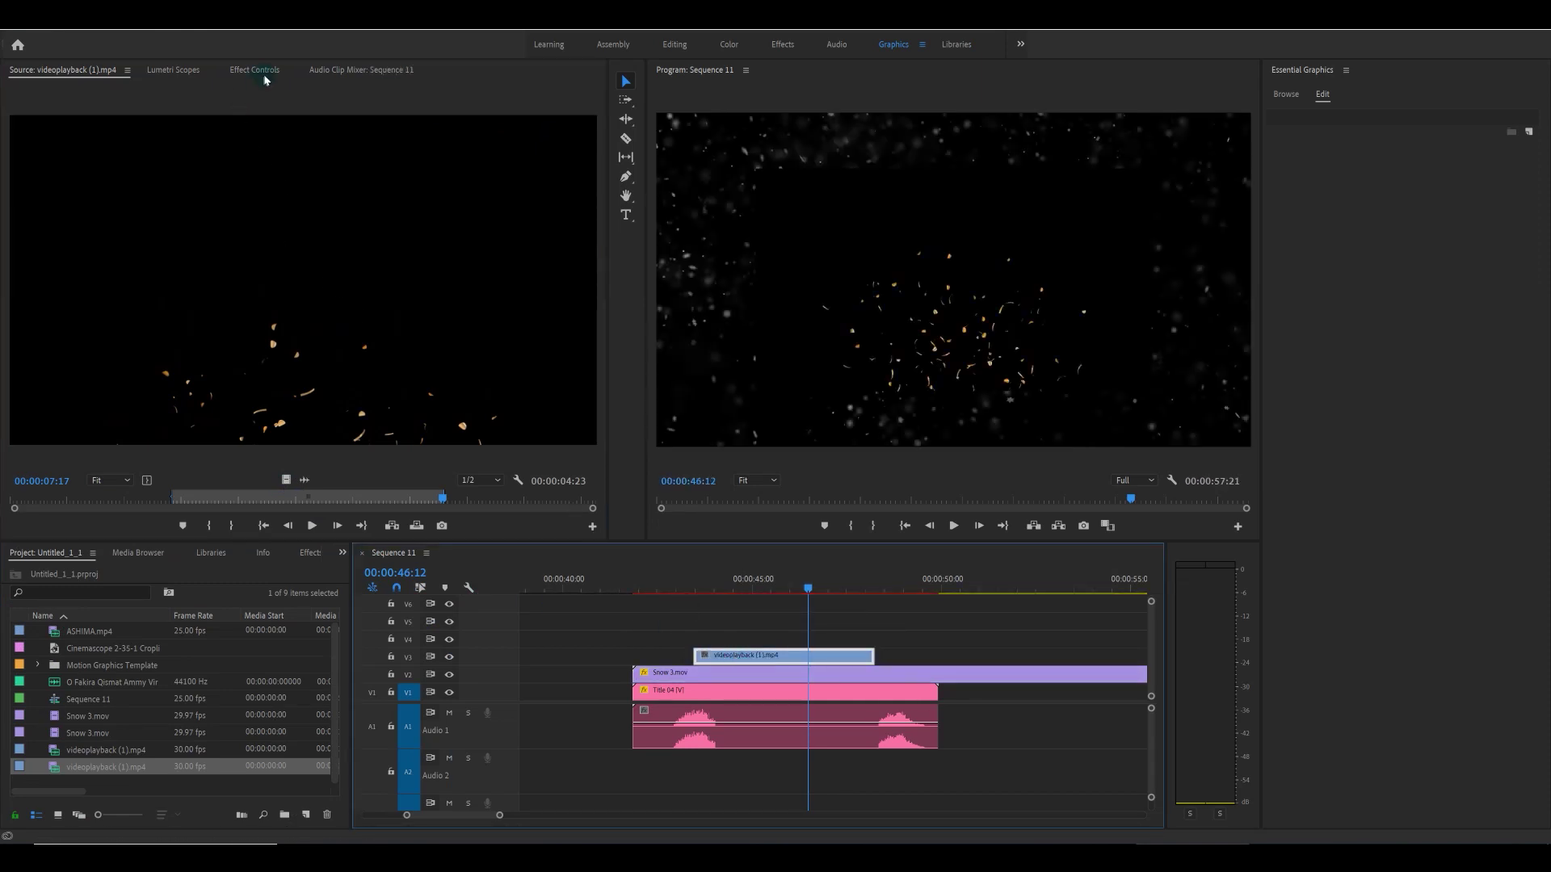
Set the particle clip's Blend Mode to Screen in Effect Controls
{"action": "left_click", "coordinate": [255, 70]}
{"action": "left_click", "coordinate": [217, 291]}
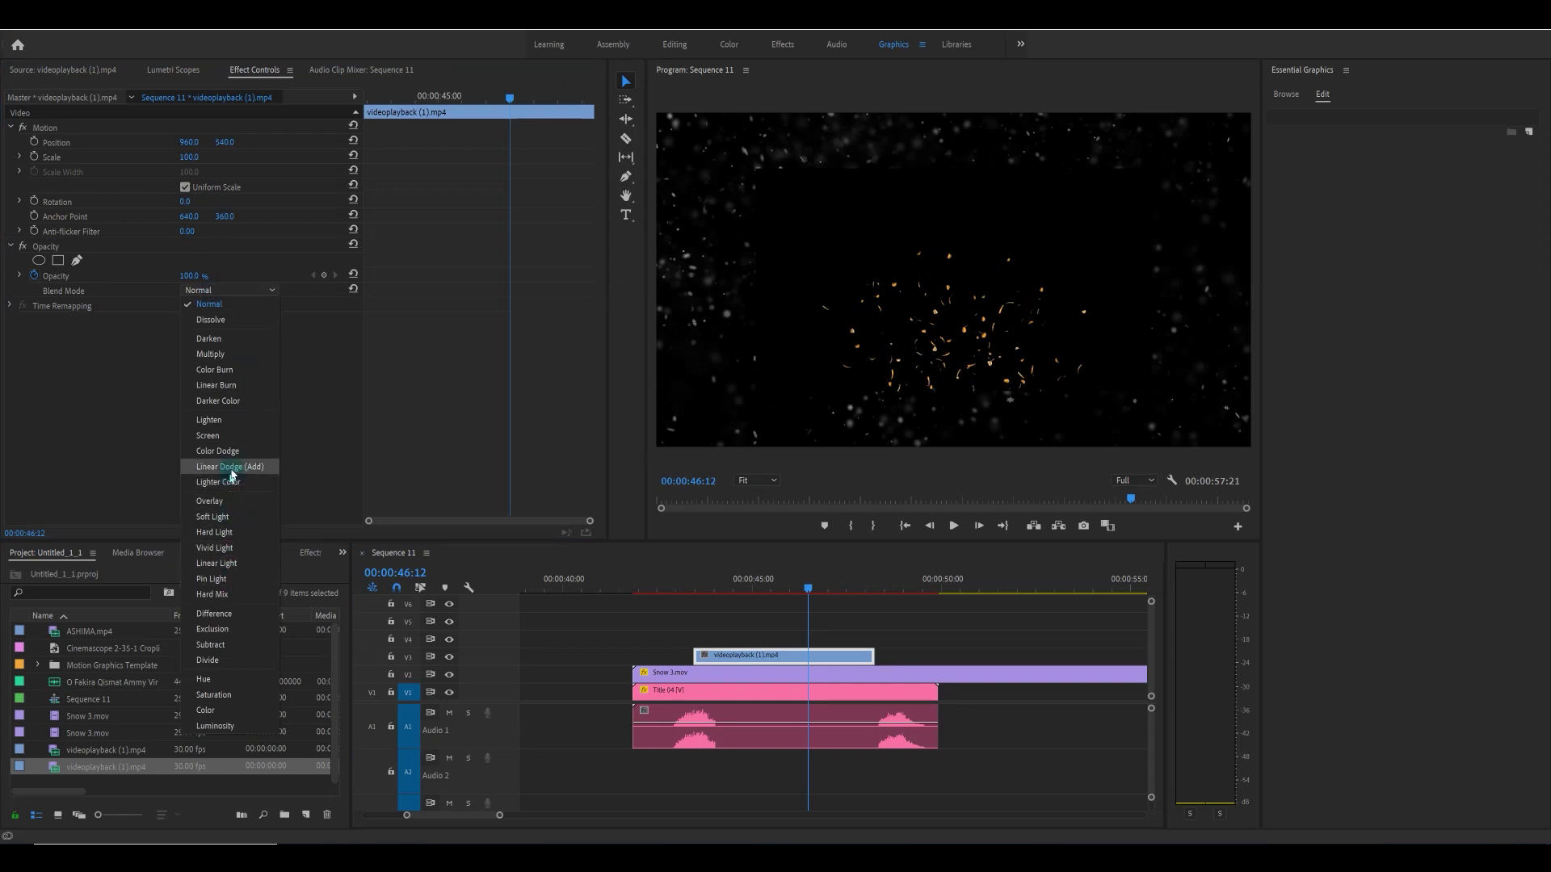
{"action": "left_click", "coordinate": [223, 437]}
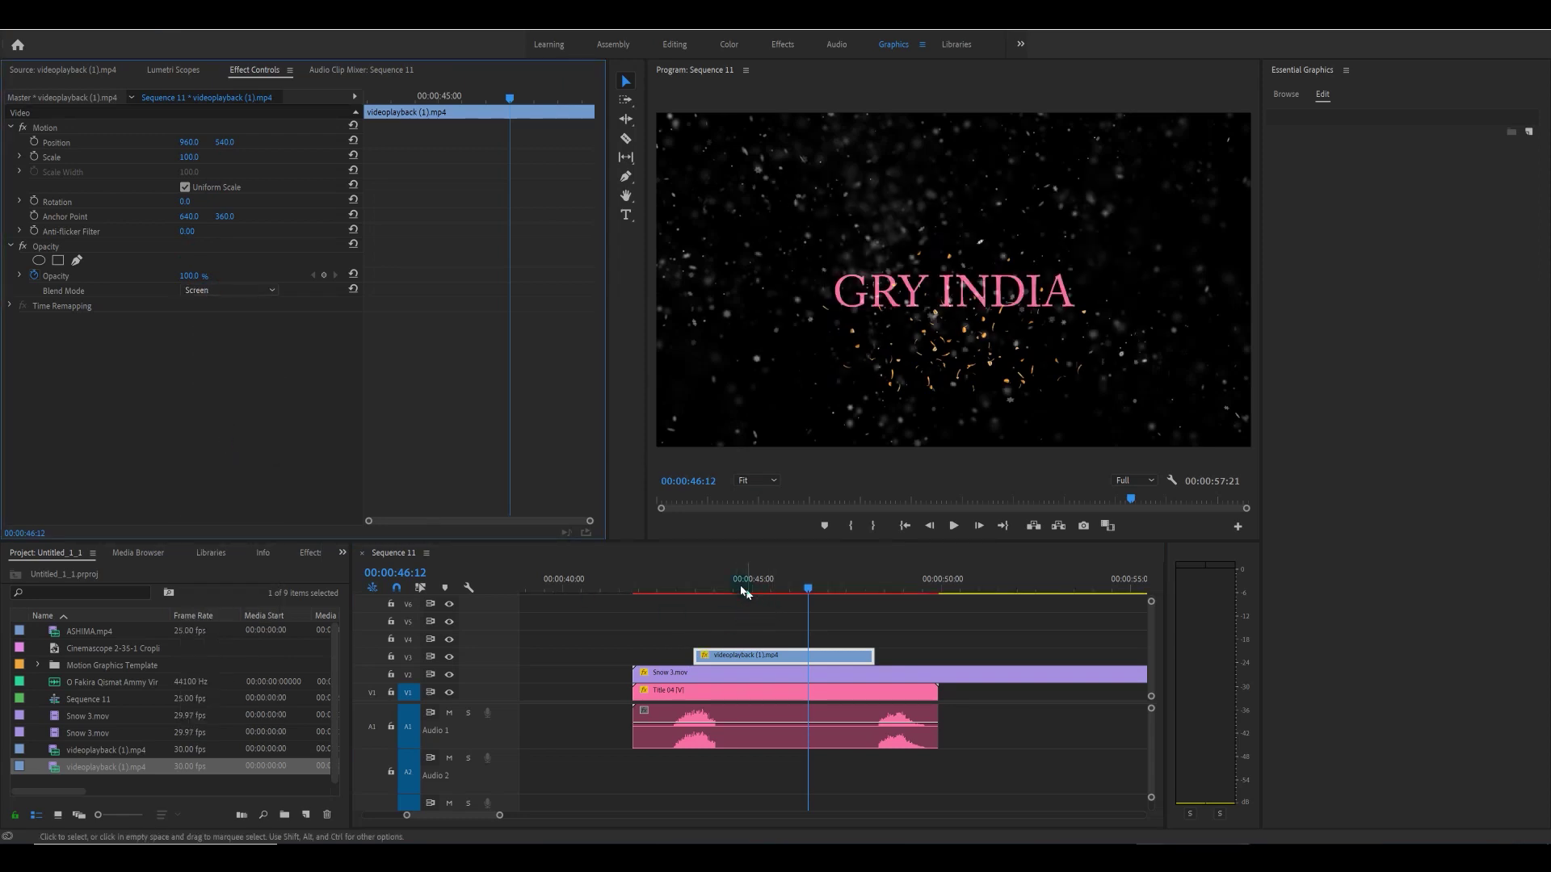
{"action": "left_click", "coordinate": [764, 658]}
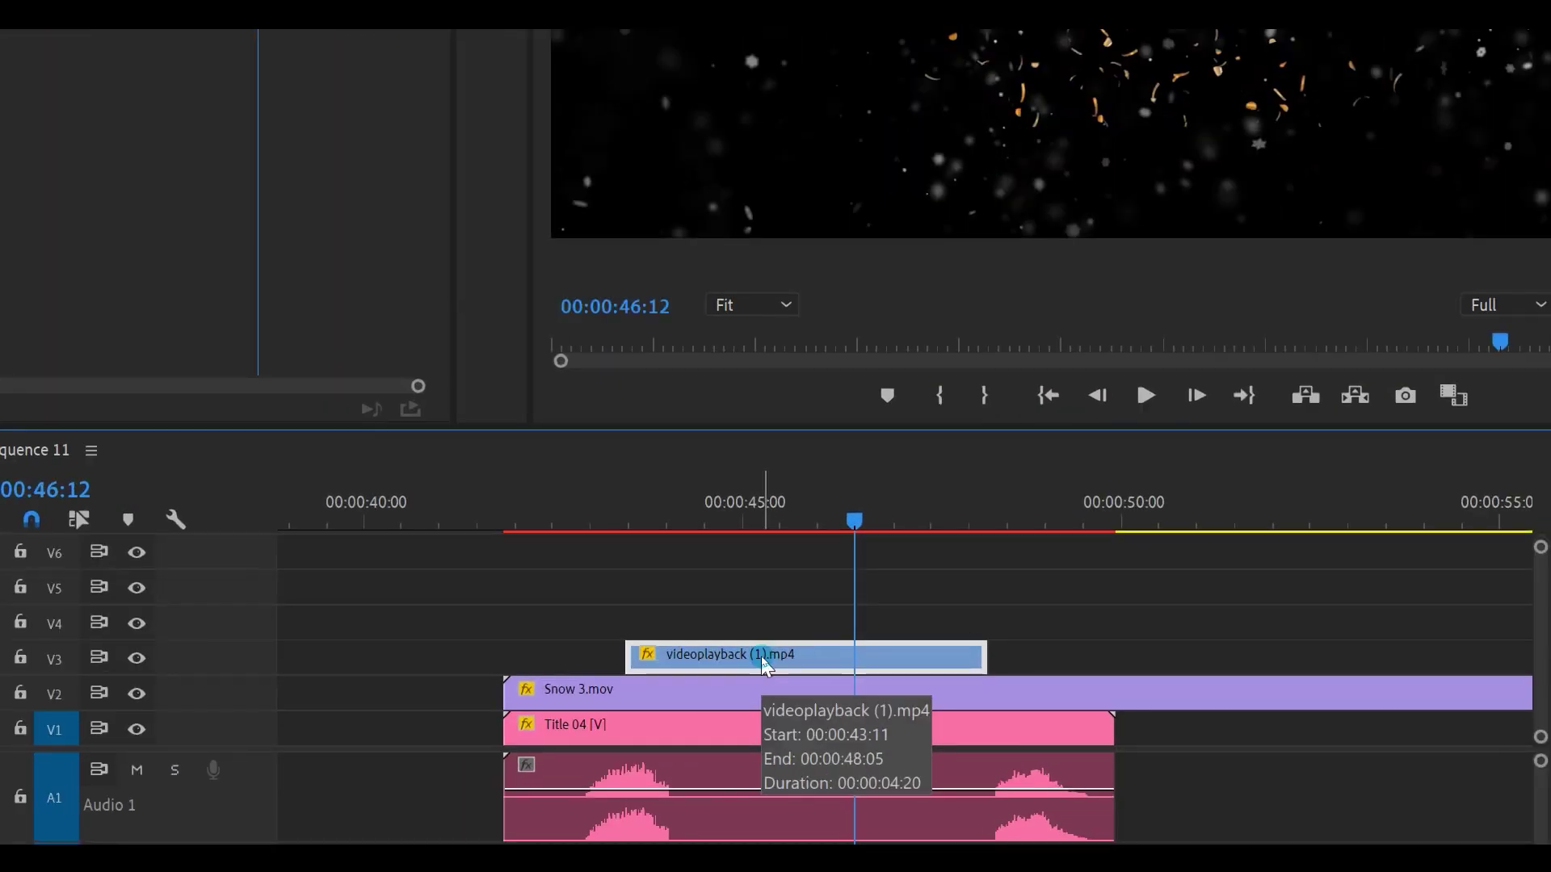
Apply Set to Frame Size to the V3 particle clip so it fills the frame
{"action": "right_click", "coordinate": [764, 658]}
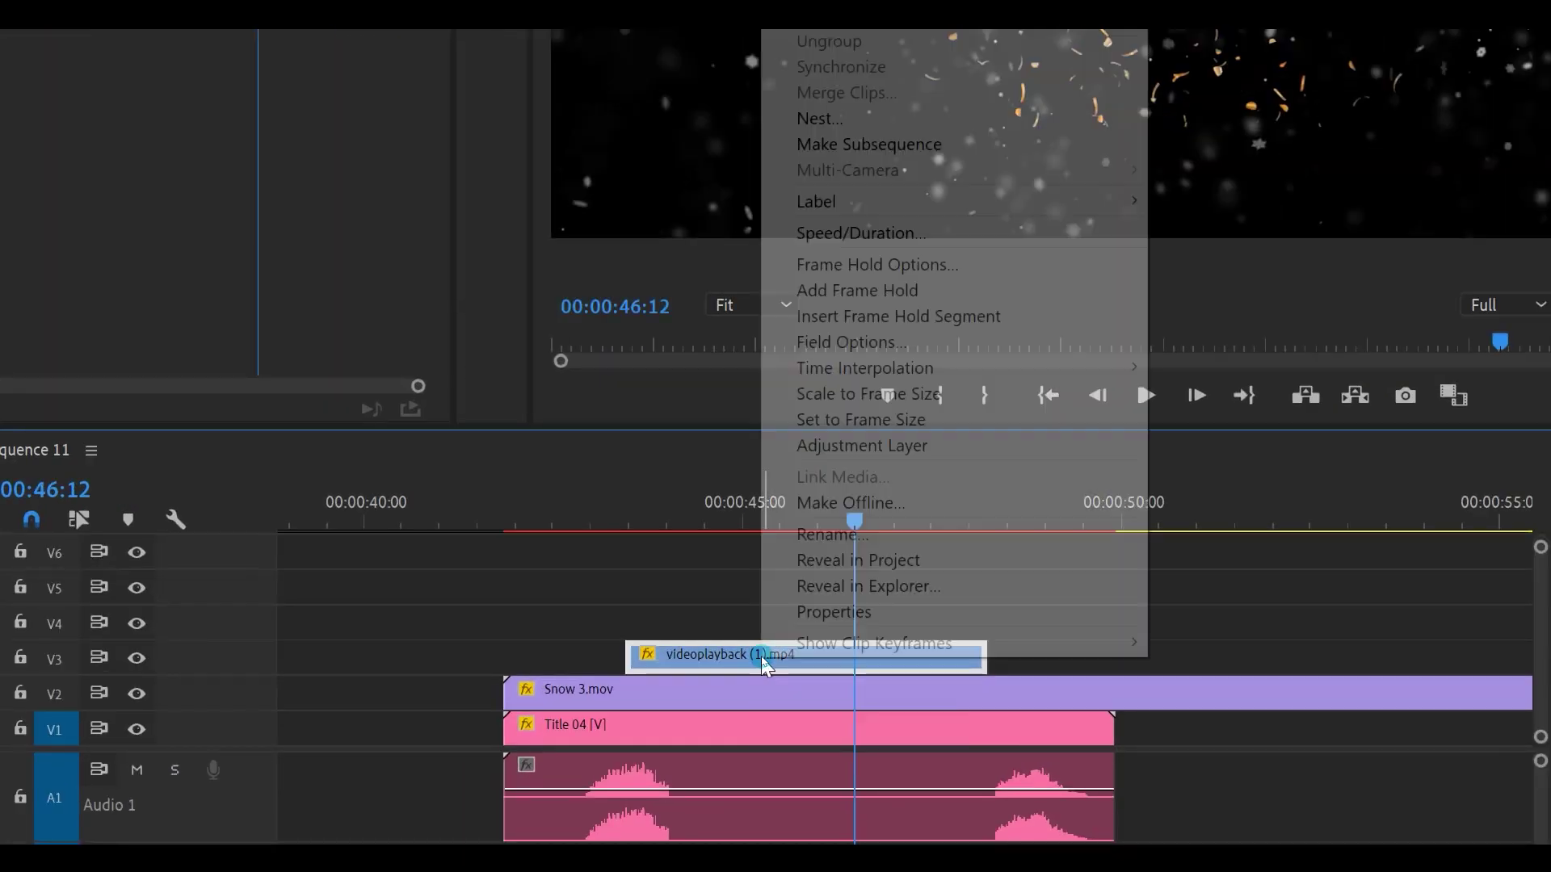
{"action": "left_click", "coordinate": [890, 416]}
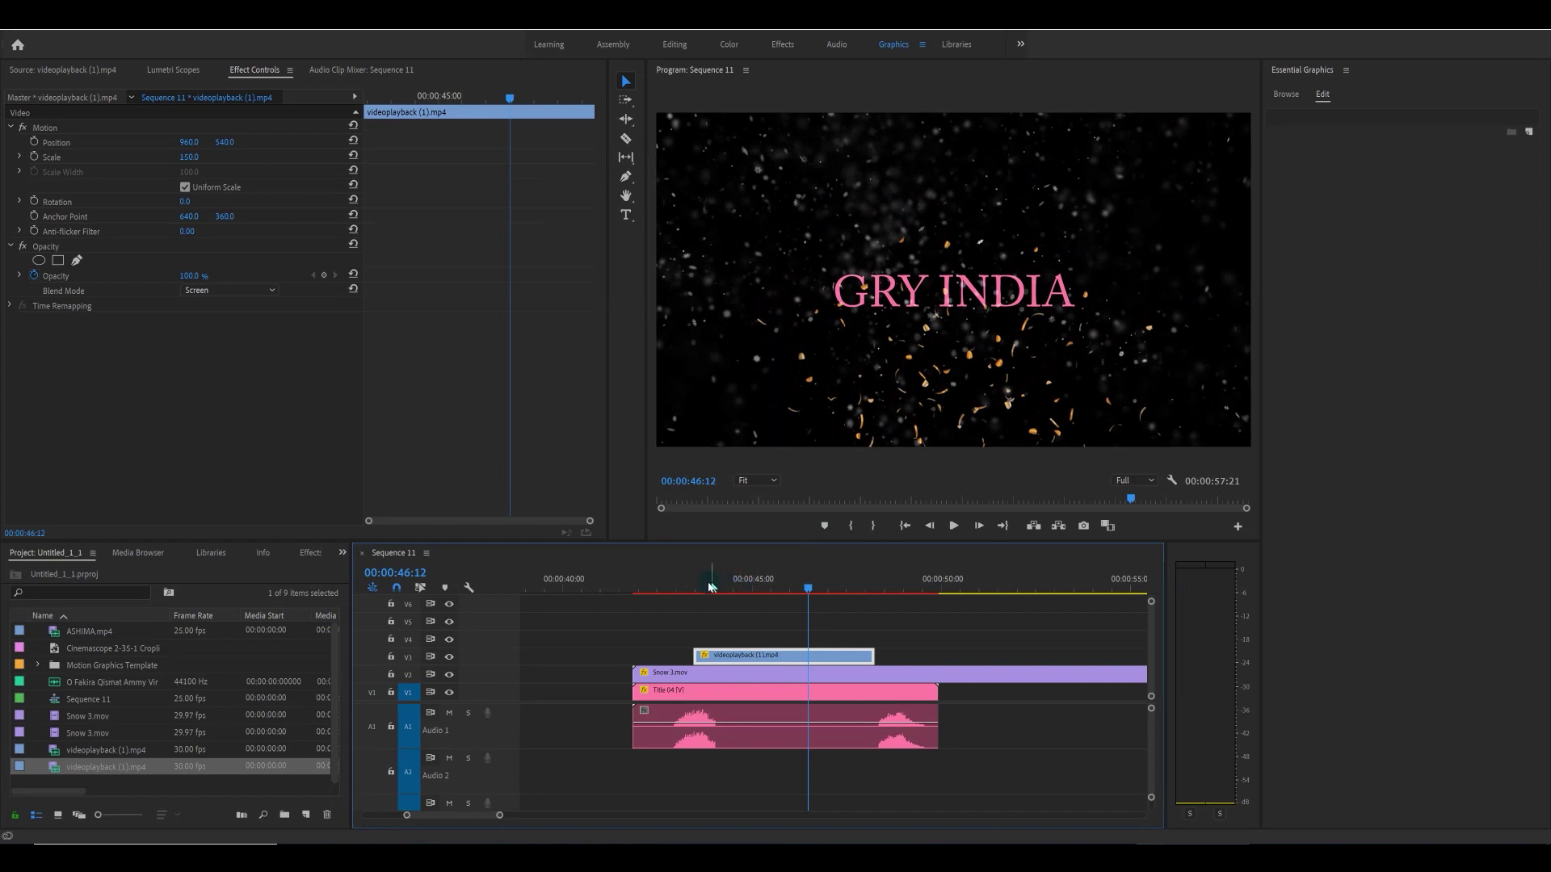
{"action": "left_click", "coordinate": [709, 587]}
Play back the particle overlay, then return to 00:00:00:00 and zoom the timeline in
{"action": "key", "text": "space"}
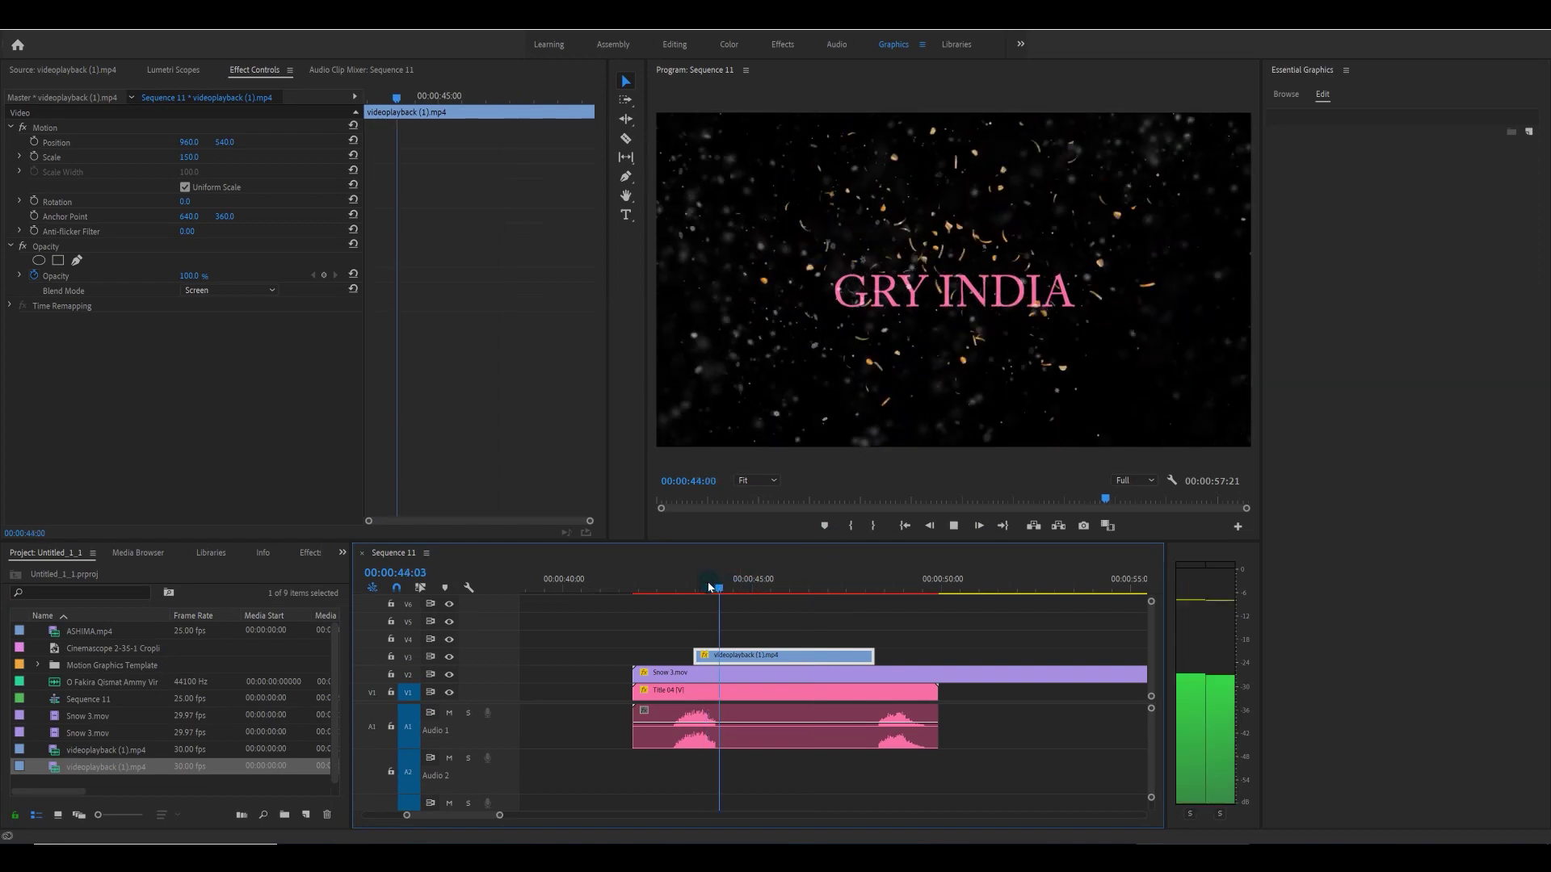
{"action": "left_click", "coordinate": [652, 588]}
{"action": "key", "text": "space"}
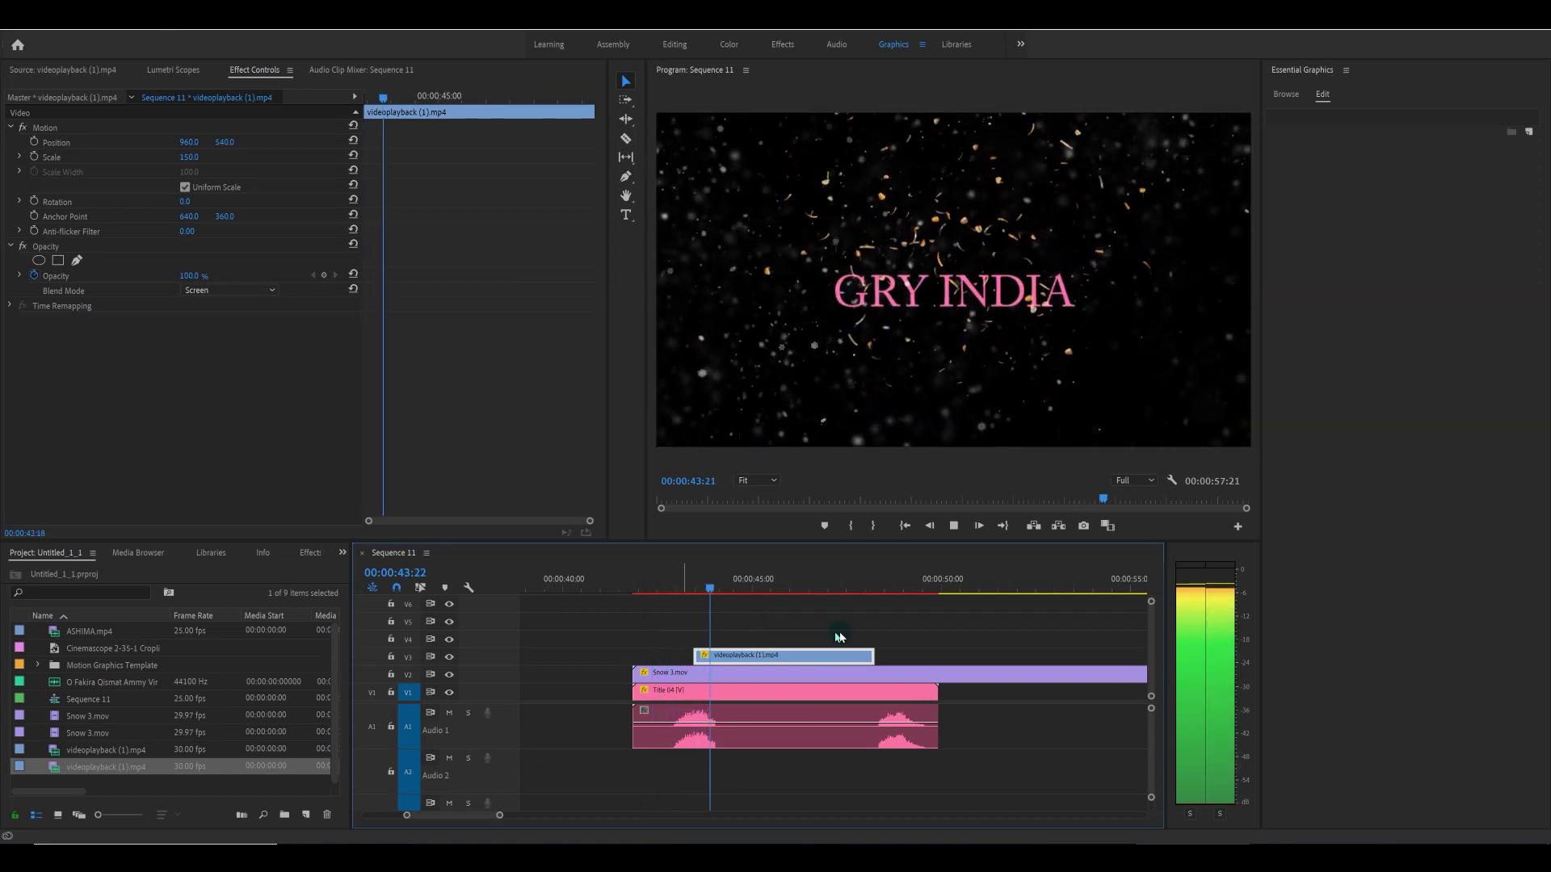
{"action": "key", "text": "space"}
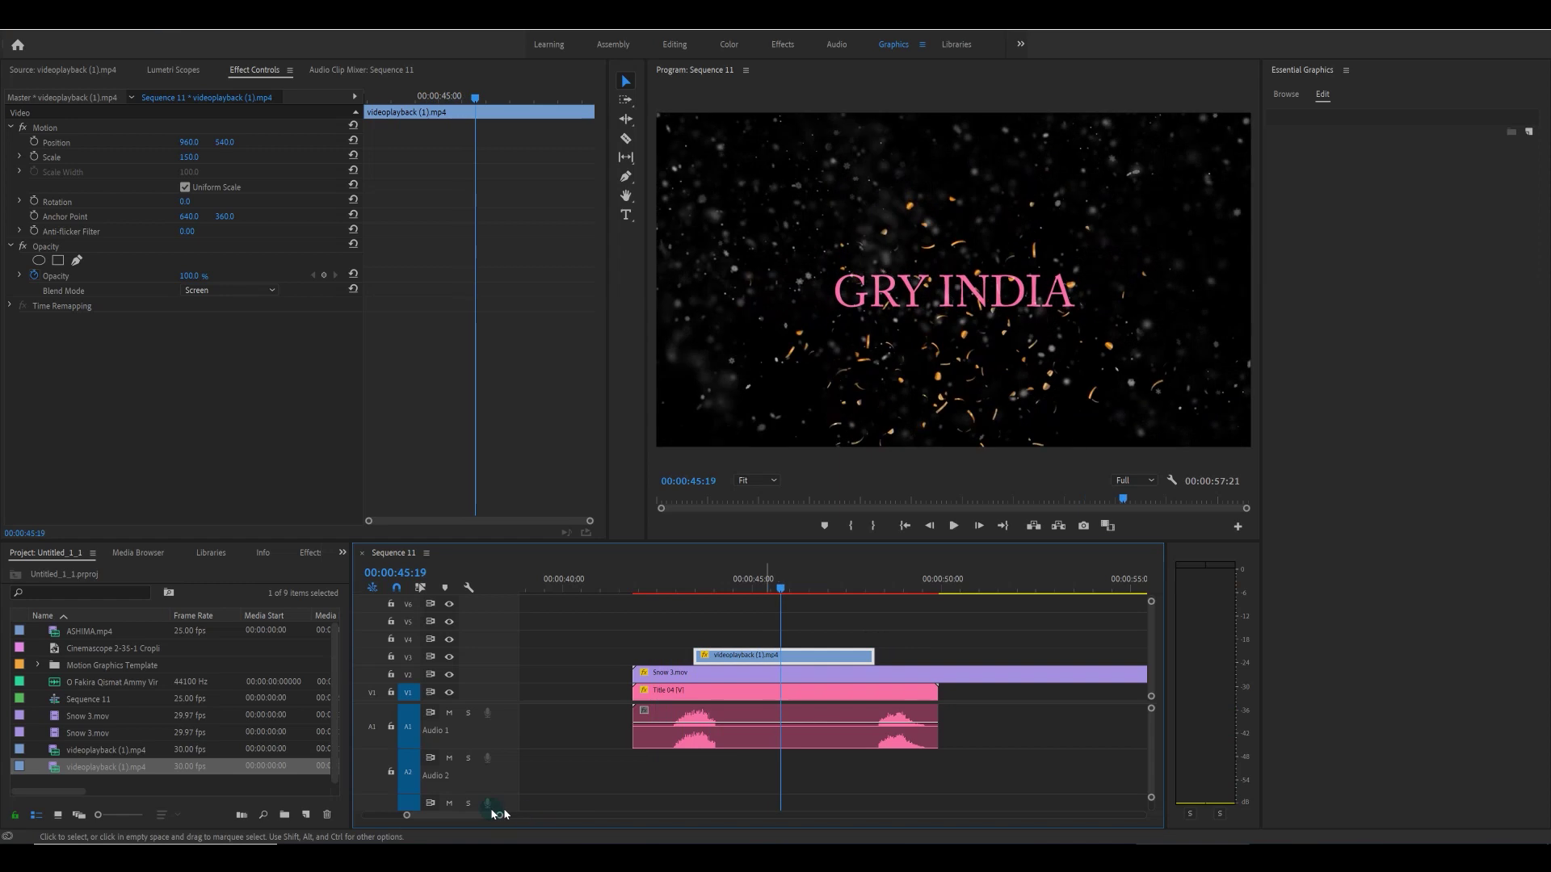
{"action": "left_click_drag", "start_coordinate": [495, 814], "coordinate": [702, 815]}
{"action": "left_click", "coordinate": [526, 585]}
{"action": "key", "text": "equal"}
{"action": "key", "text": "equal"}
{"action": "key", "text": "equal"}
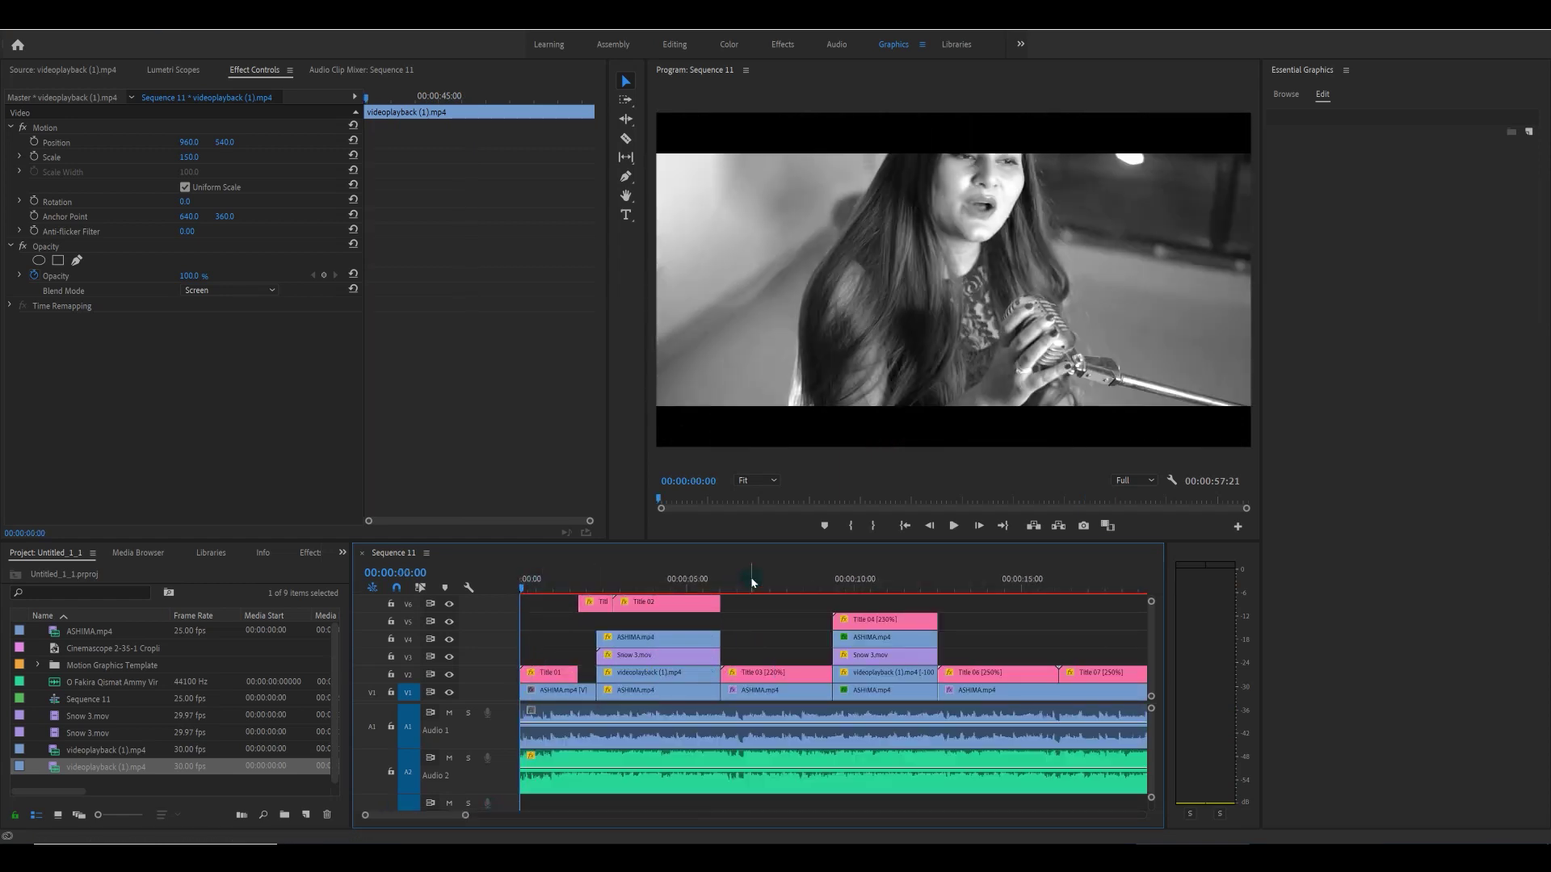
{"action": "key", "text": "equal"}
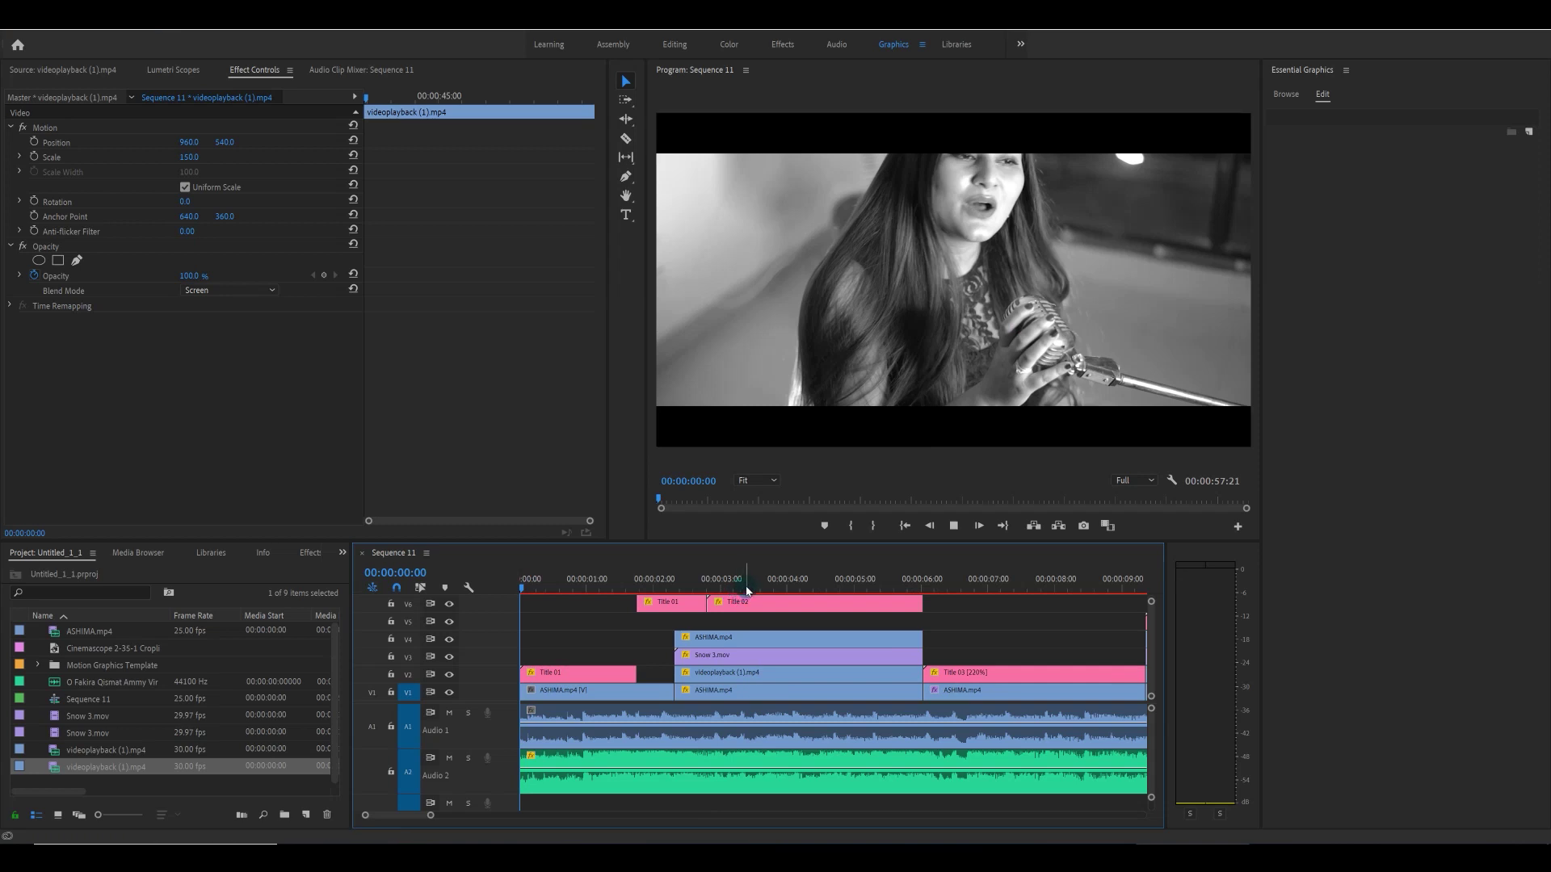
{"action": "key", "text": "space"}
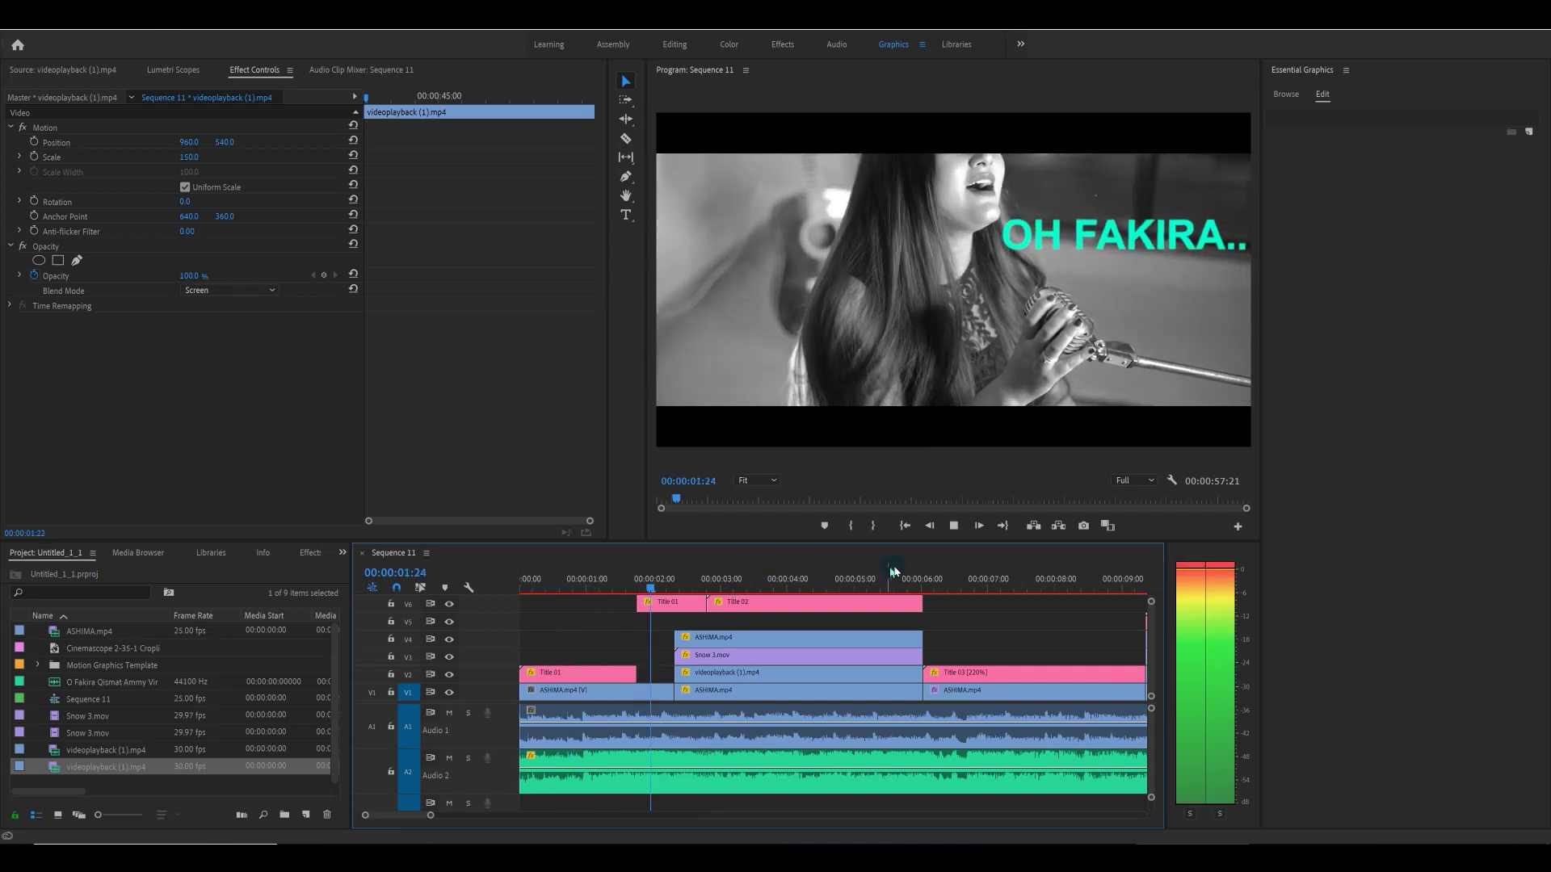
{"action": "key", "text": "space"}
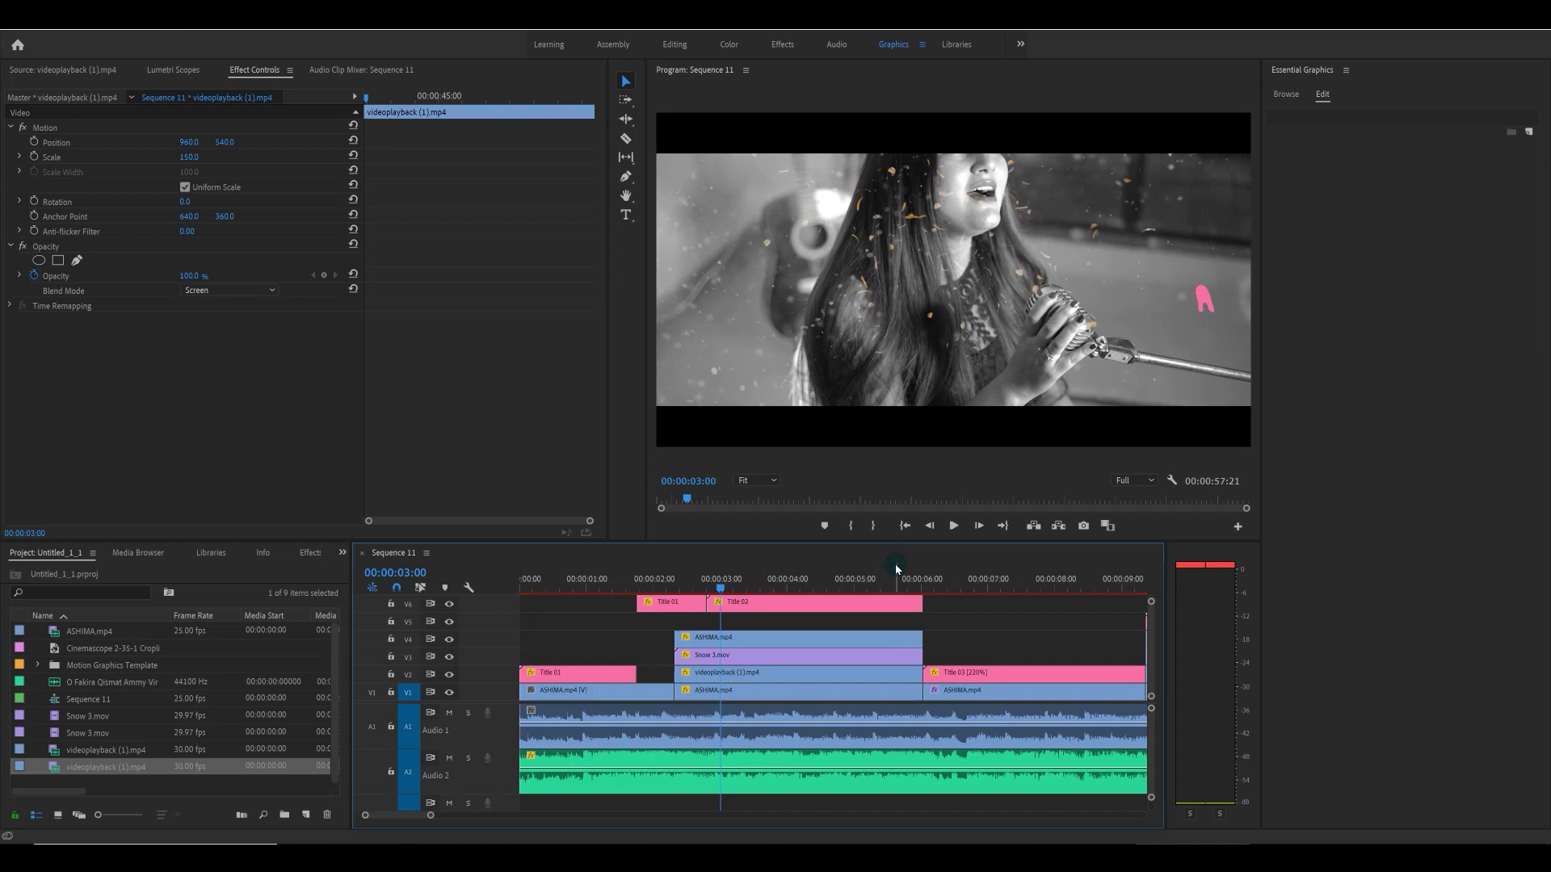
{"action": "left_click", "coordinate": [668, 583]}
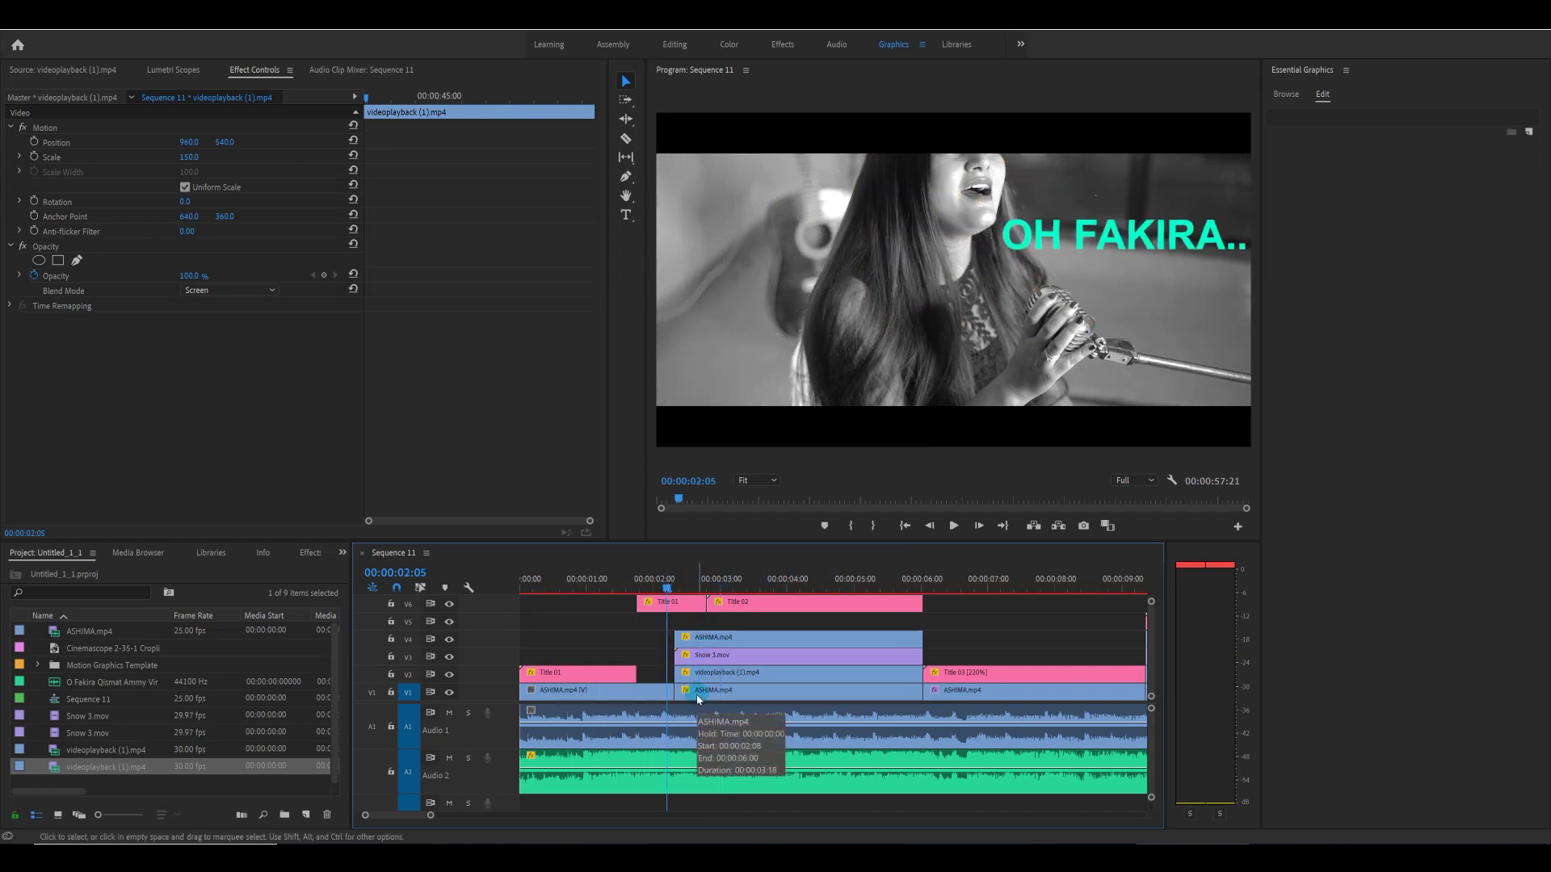
{"action": "key", "text": "XF86AudioLowerVolume"}
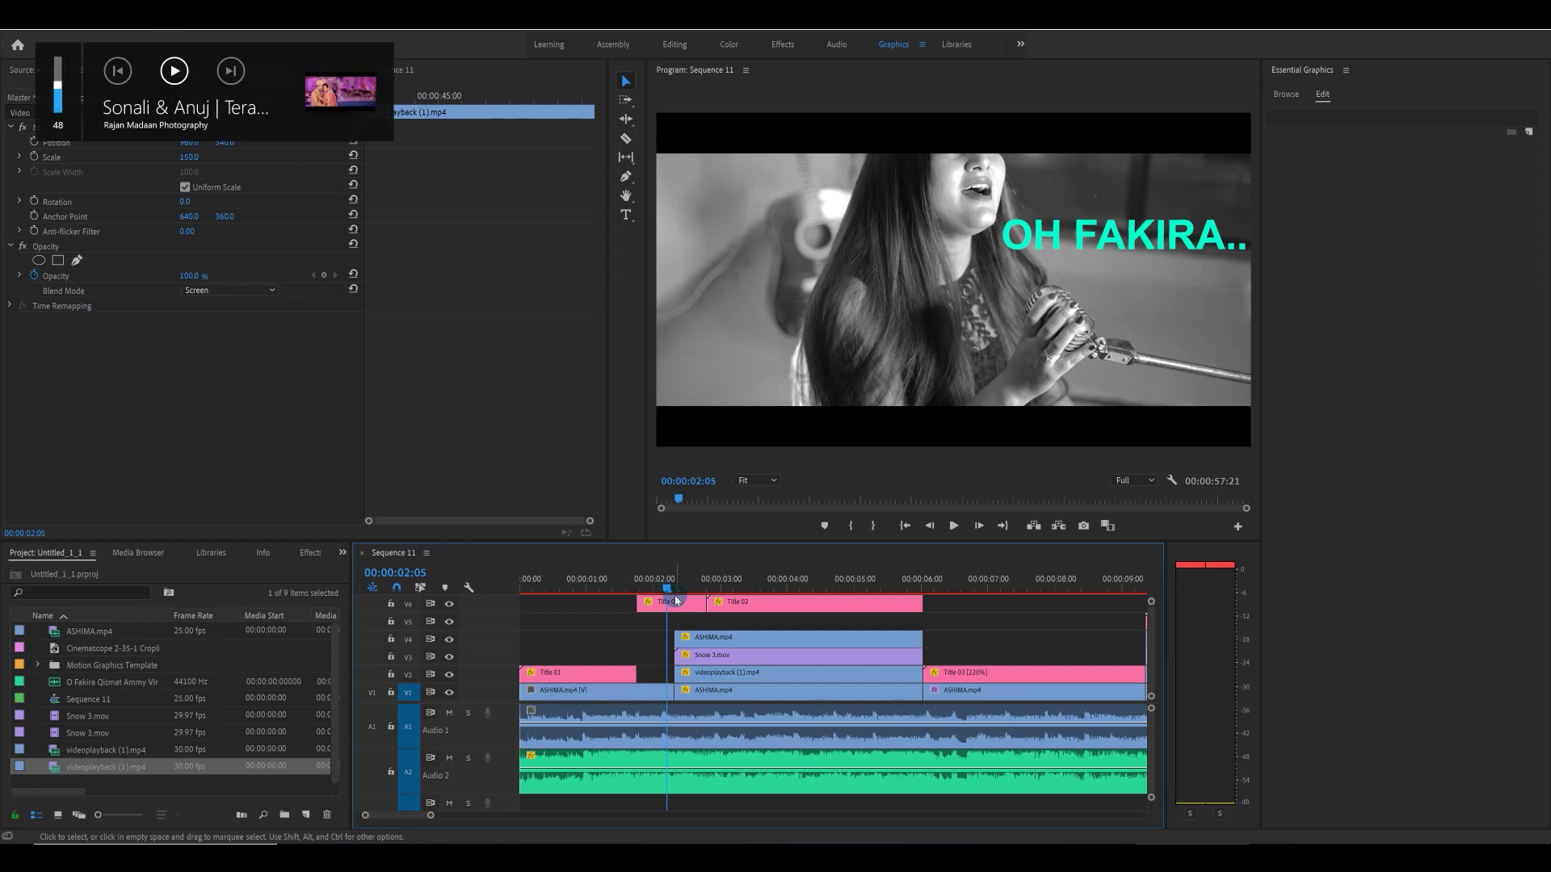
{"action": "left_click", "coordinate": [651, 590]}
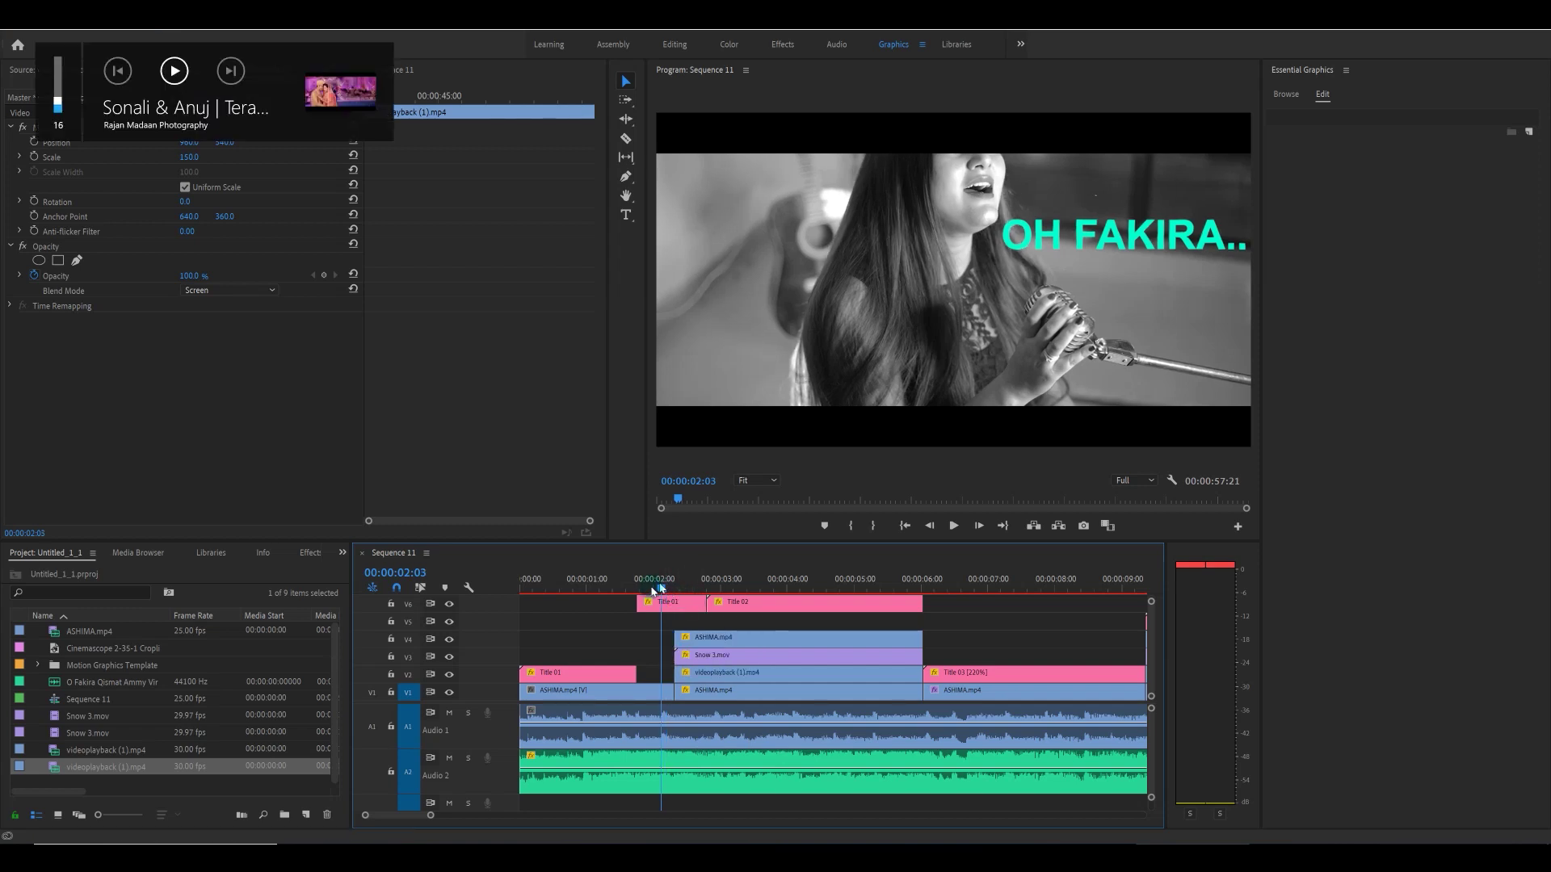
{"action": "key", "text": "space"}
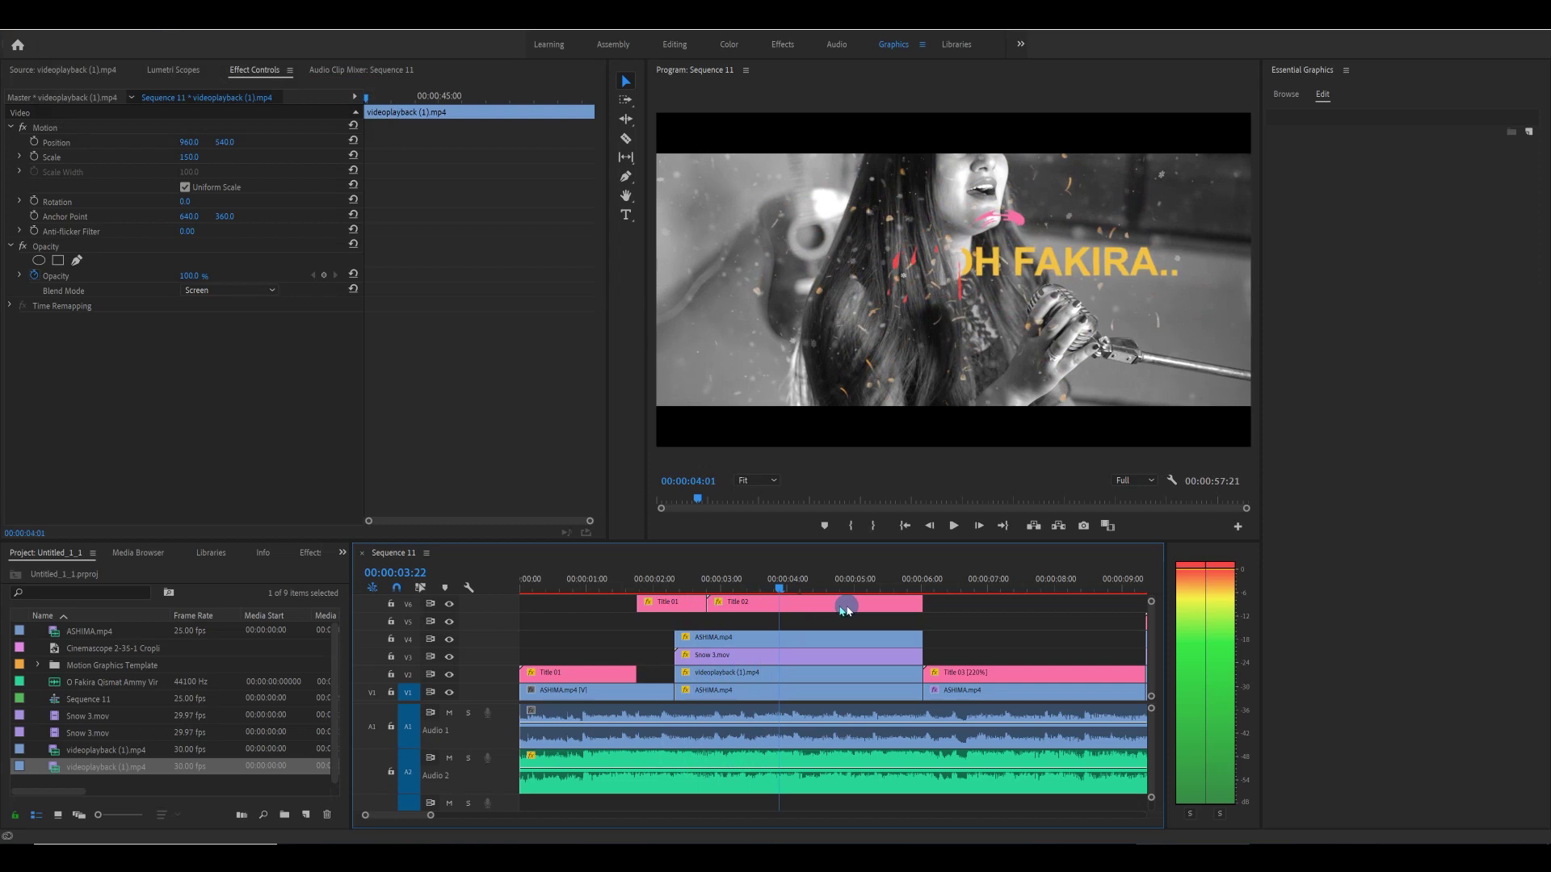
{"action": "left_click", "coordinate": [850, 610]}
{"action": "left_click", "coordinate": [913, 580]}
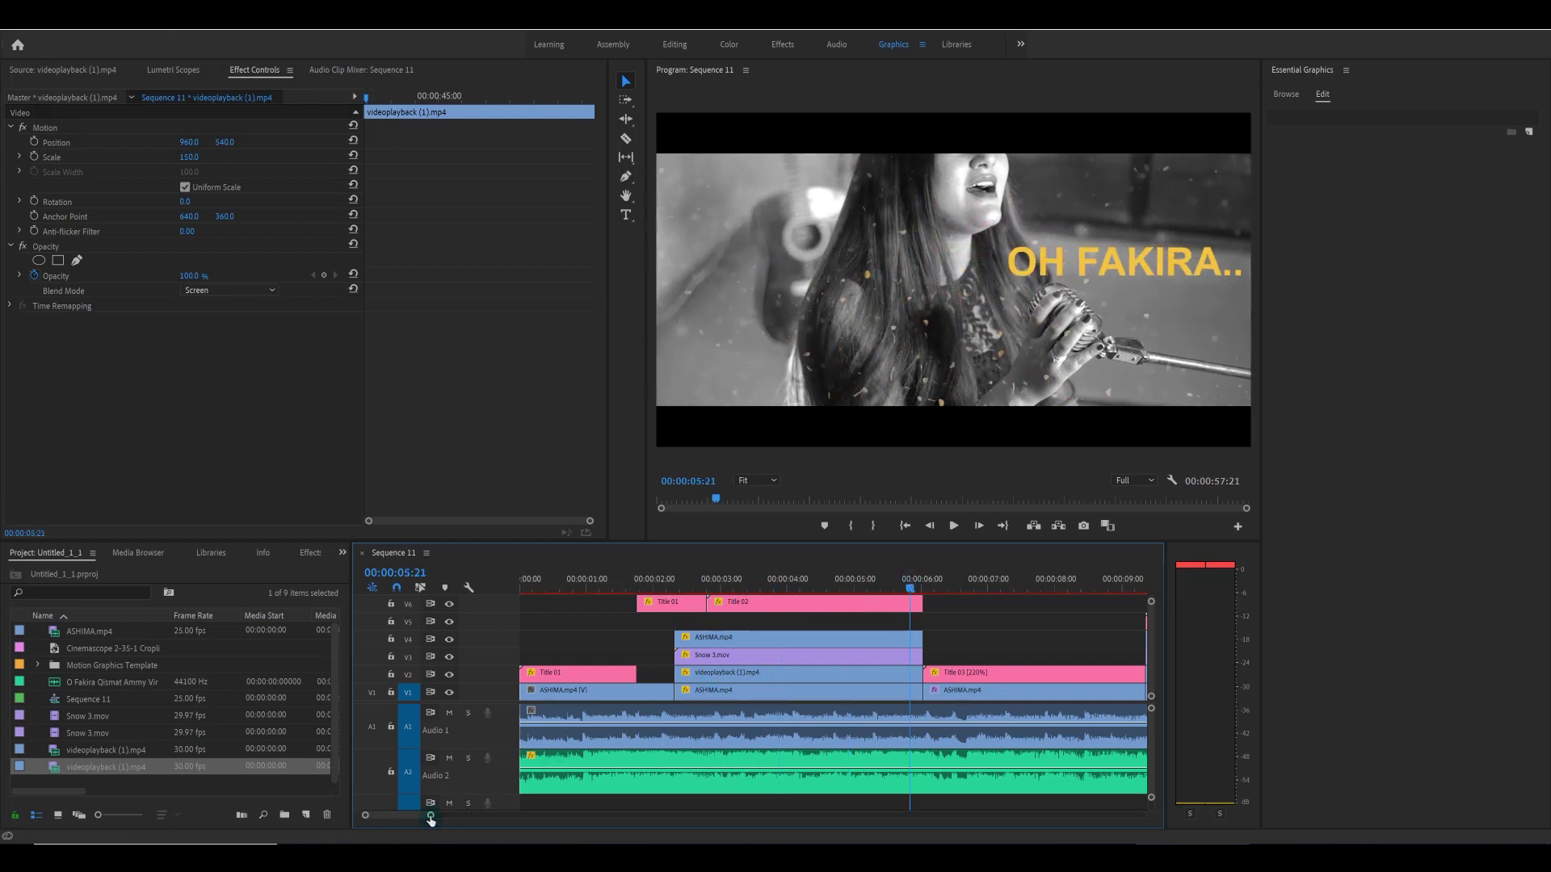
{"action": "left_click_drag", "start_coordinate": [431, 818], "coordinate": [659, 817]}
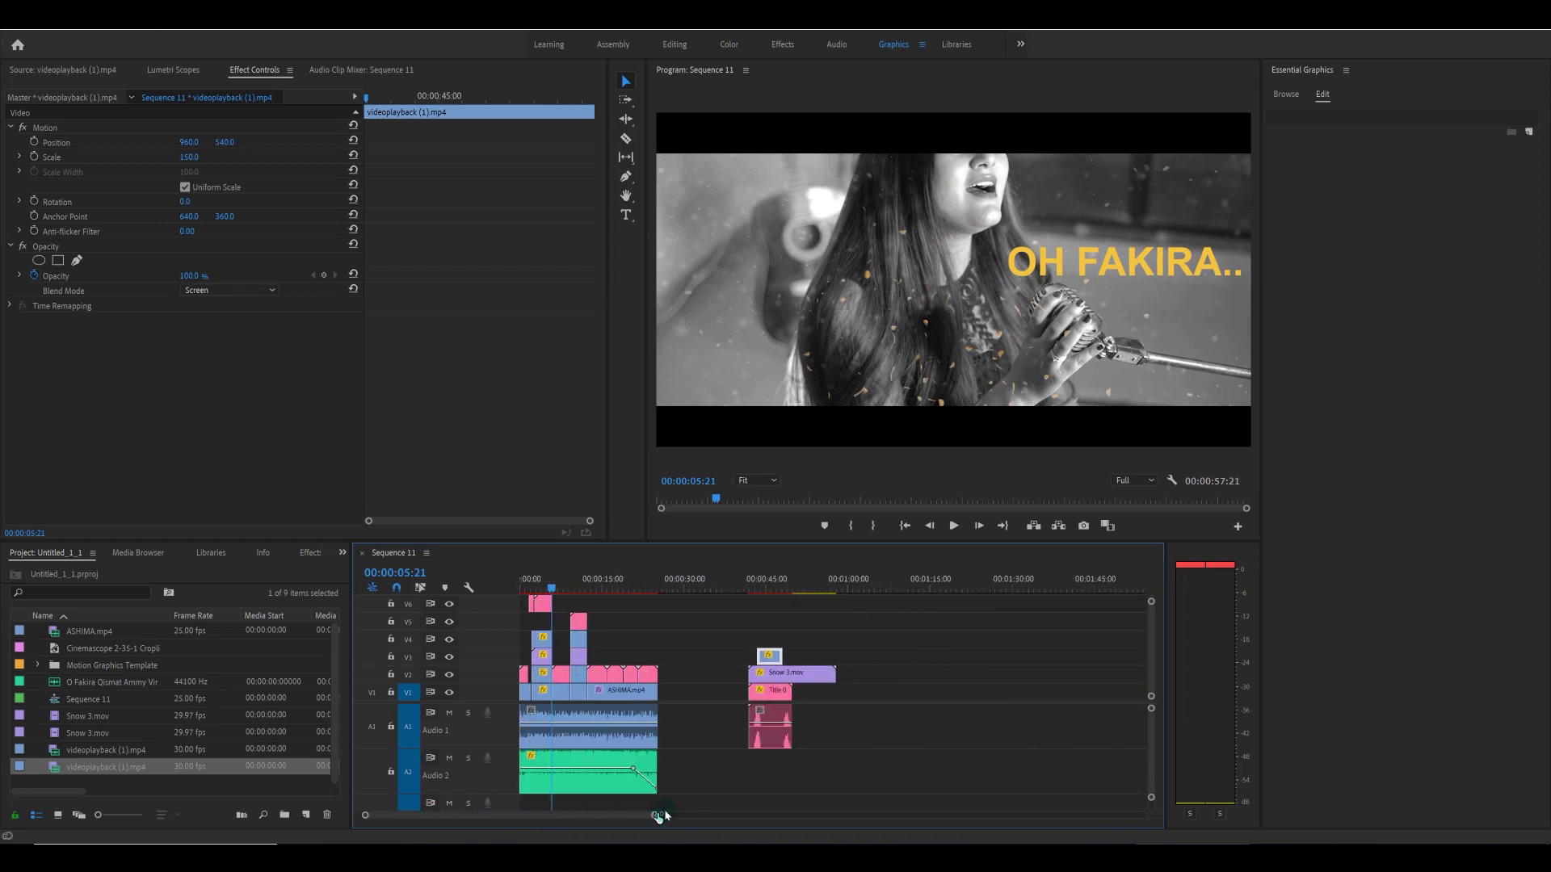